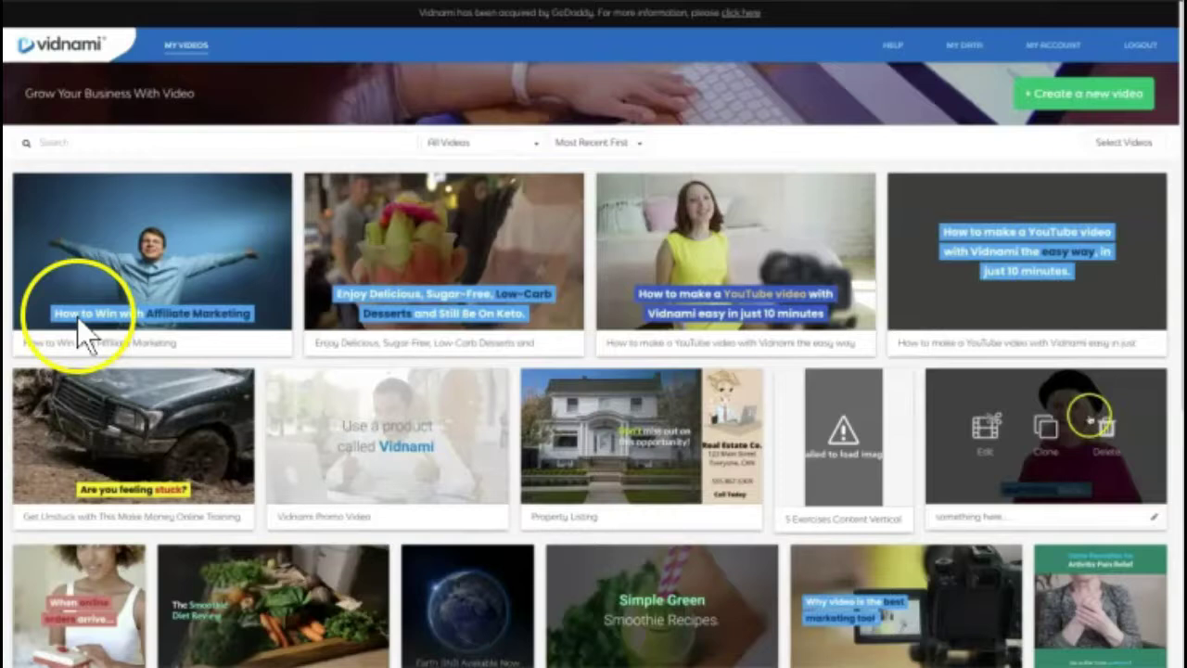
Create a new content video based on the landscape Cool Blue template
left_click(1056, 94)
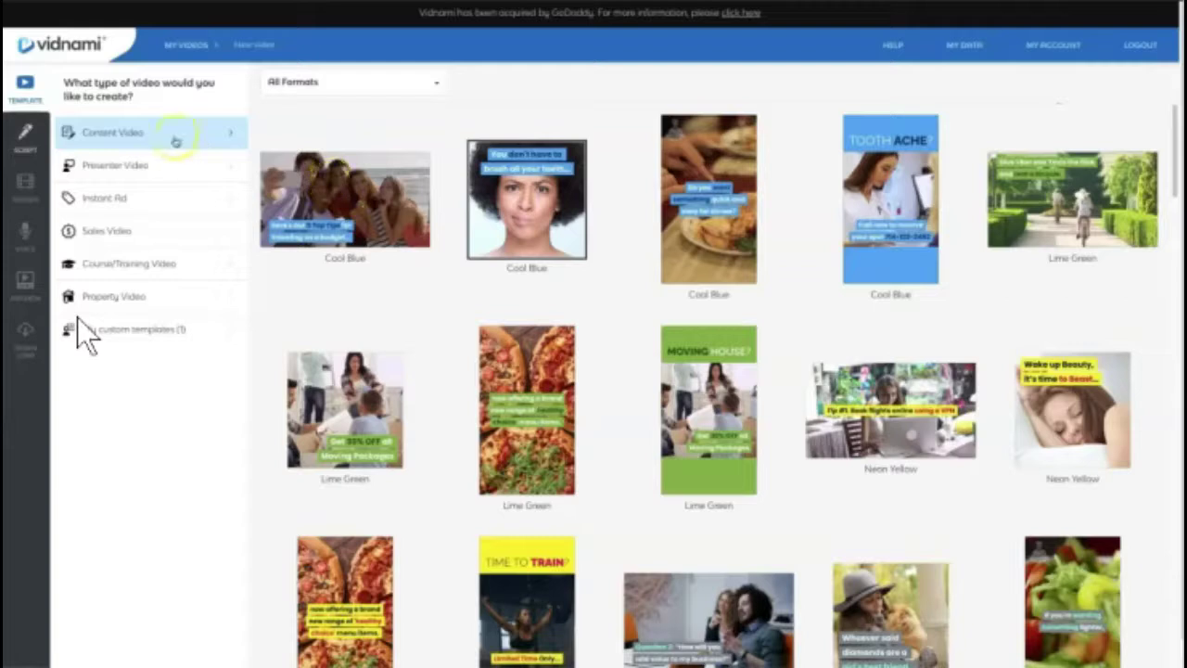
left_click(354, 204)
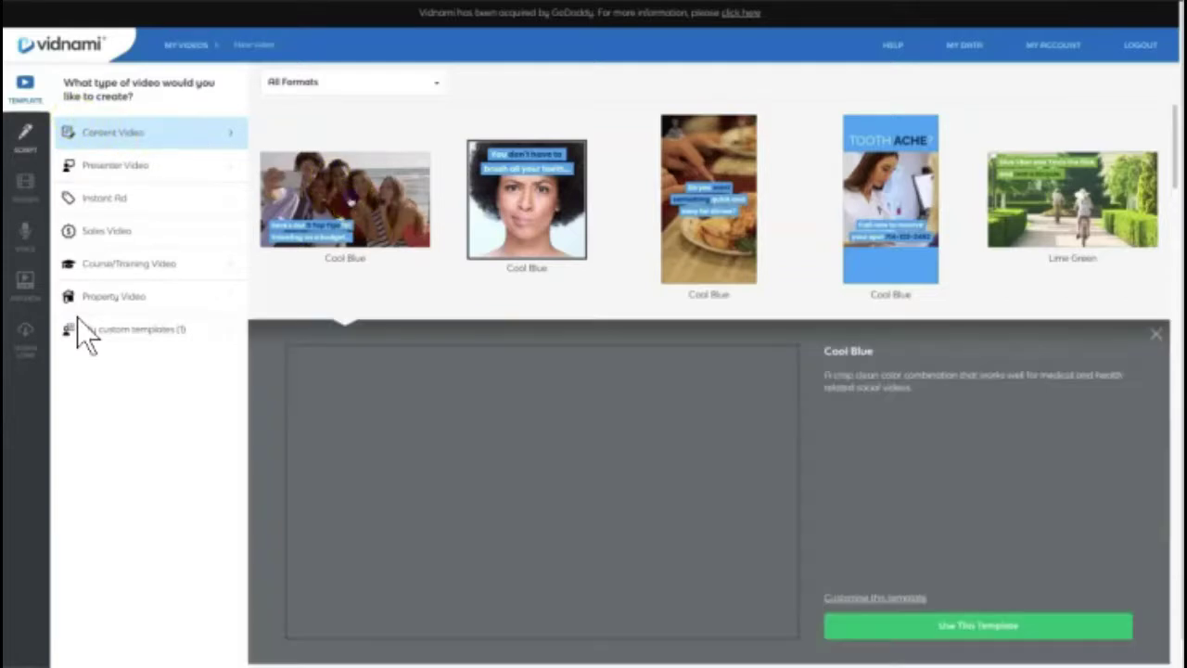
left_click(981, 625)
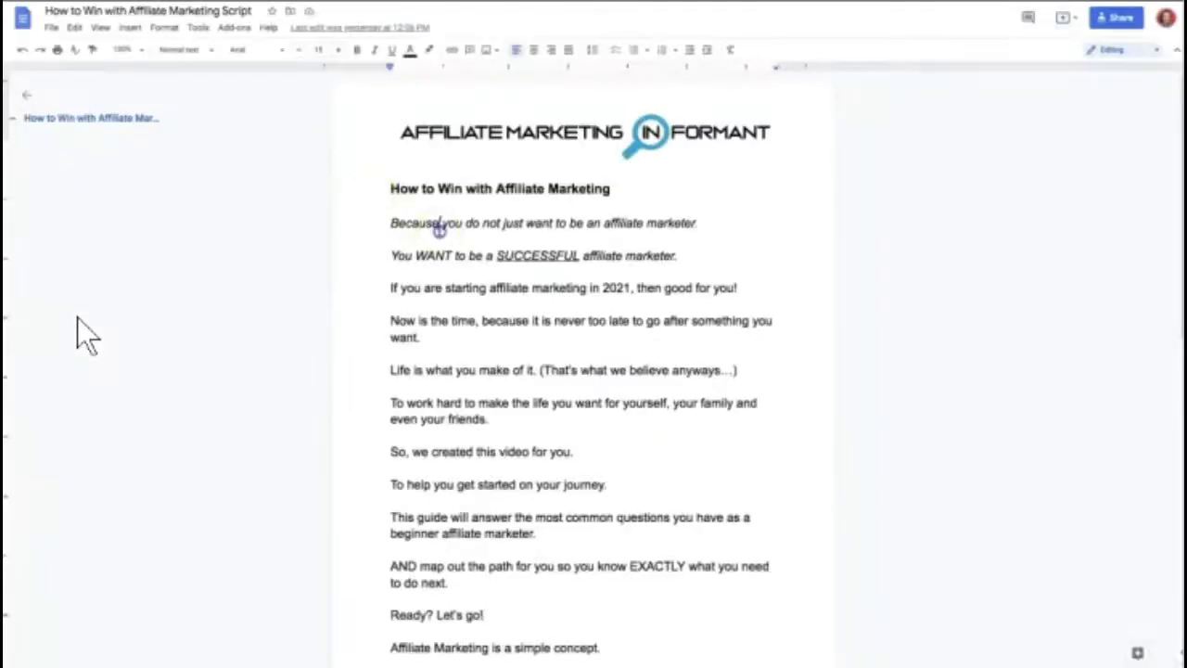
Copy the whole How to Win with Affiliate Marketing script from Google Docs into the Vidnami video script and generate its scenes
key("ctrl+a")
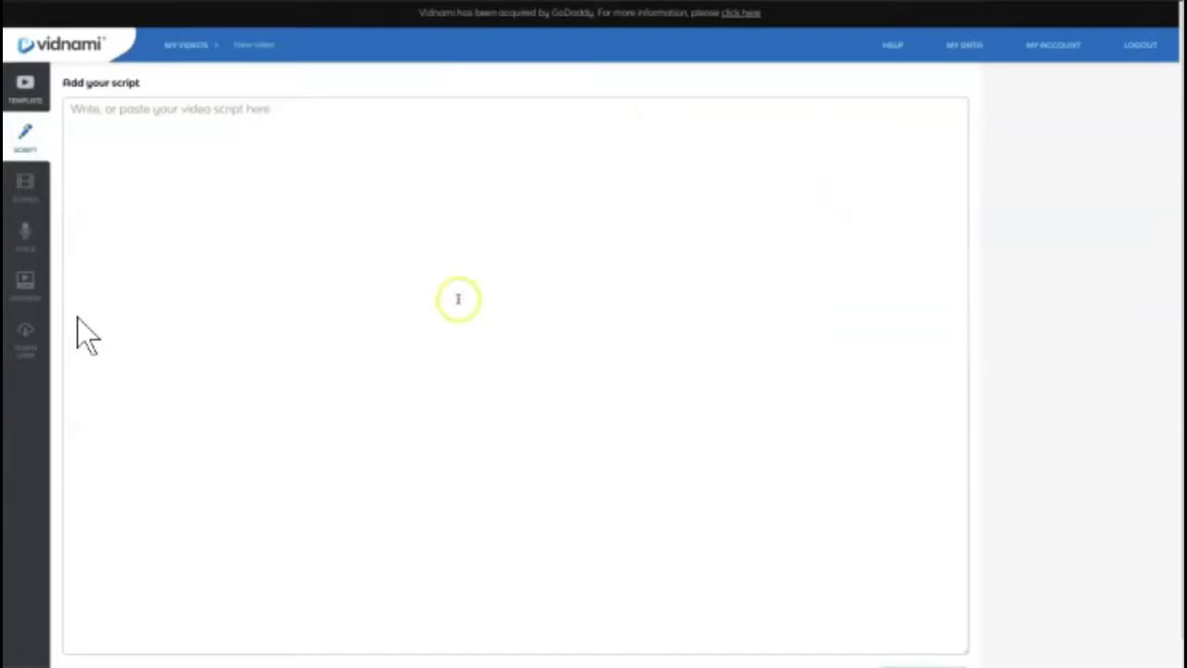
key("ctrl+v")
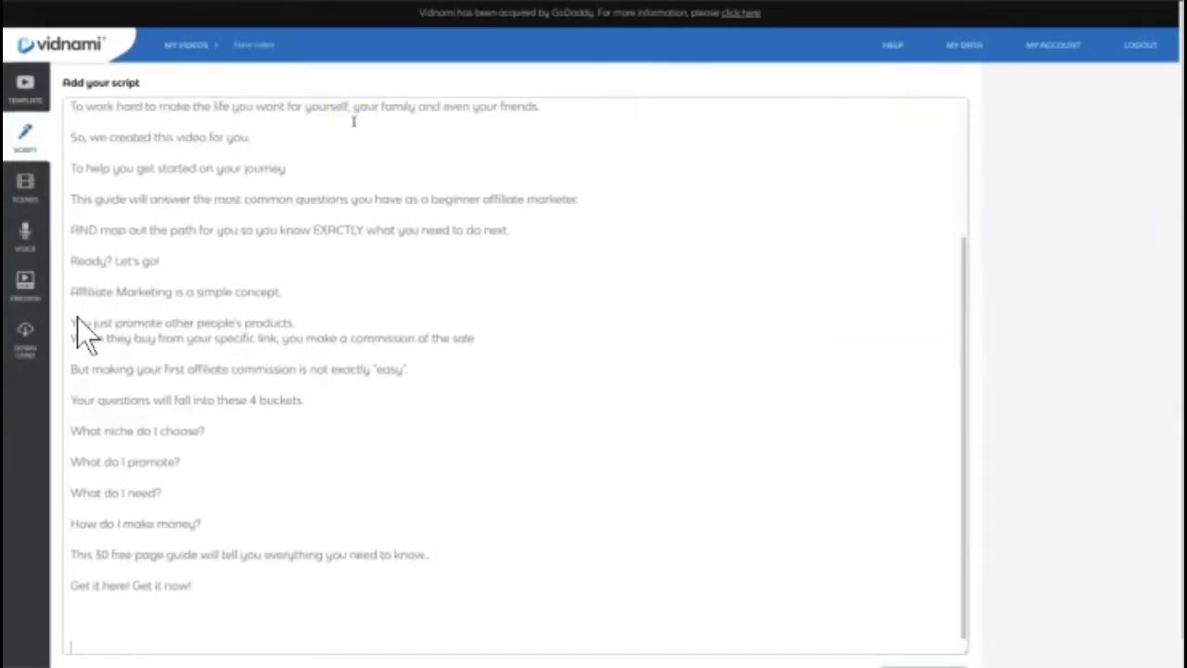
left_click(26, 186)
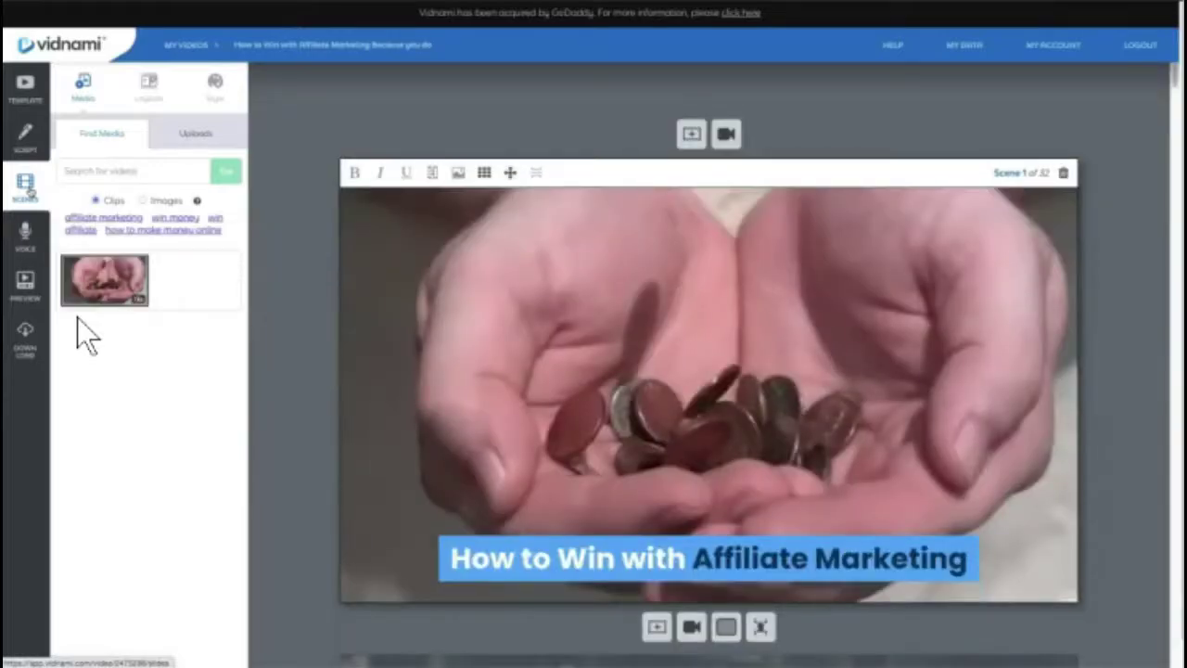
Replace scene 1's background with the clip of office colleagues at a laptop from the suggested "affiliate marketing" search
left_click(107, 218)
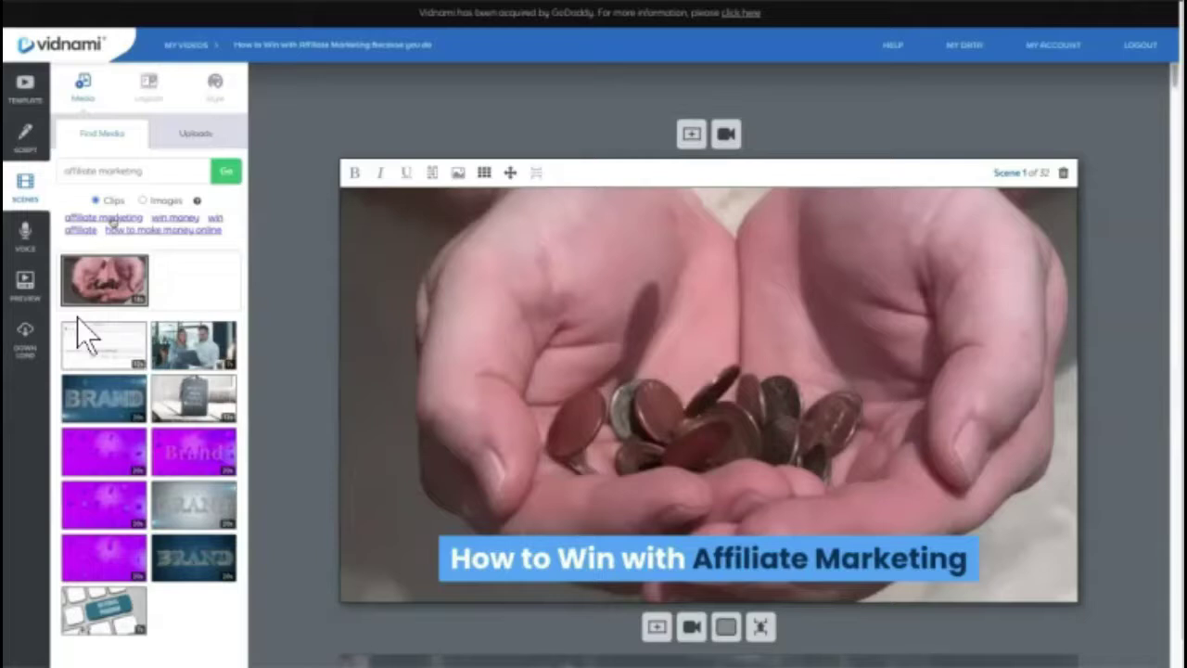
left_click(191, 345)
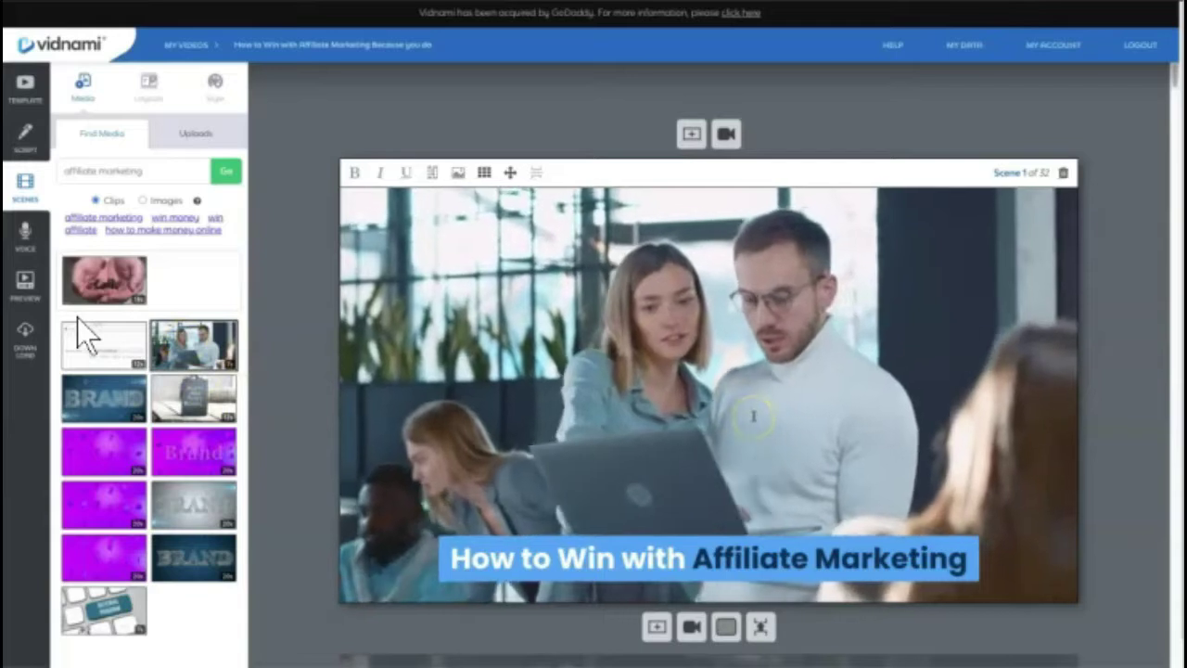
Emphasize the word "not" in scene 2's caption with the highlight color
scroll(1173, 92, "down", 5)
scroll(1173, 93, "down", 2)
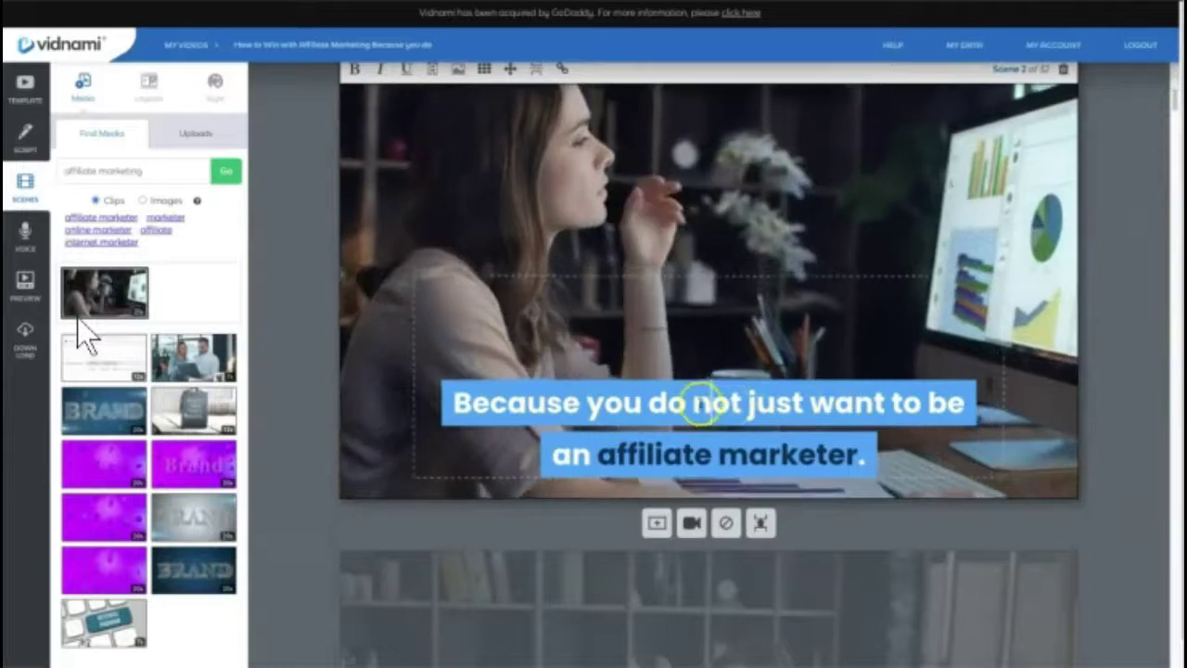
left_click(742, 402)
type("e")
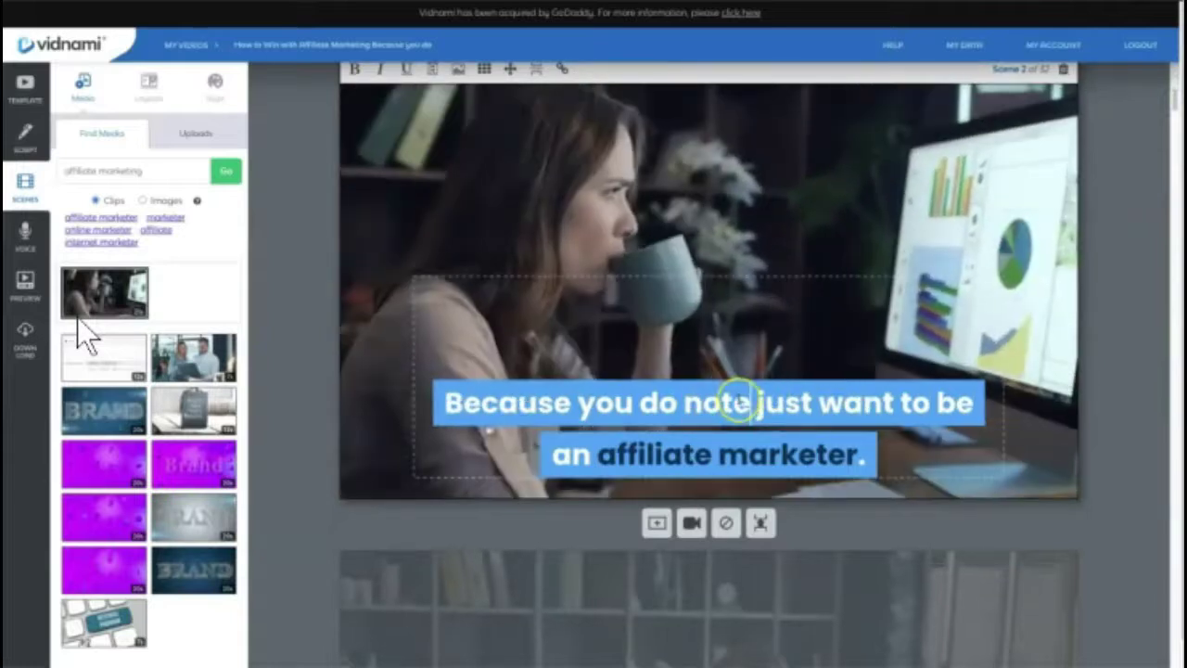
key("BackSpace")
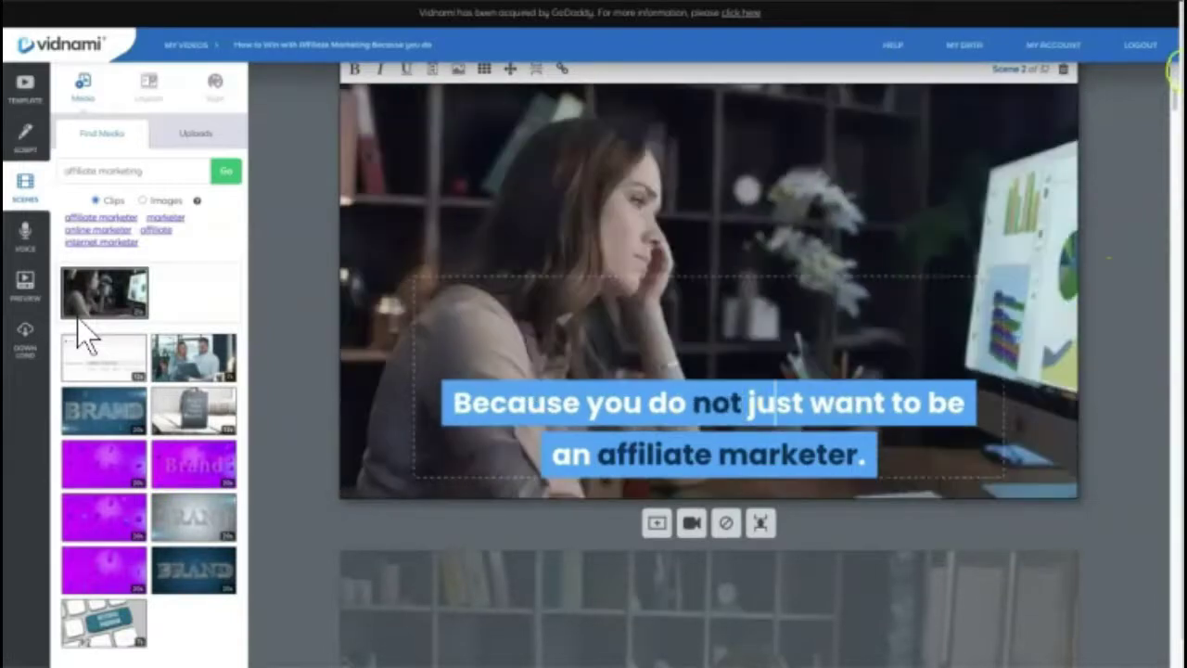
Try hiding and restoring scene 2's caption, and reposition the caption to the upper right of the frame
scroll(1173, 93, "up", 1)
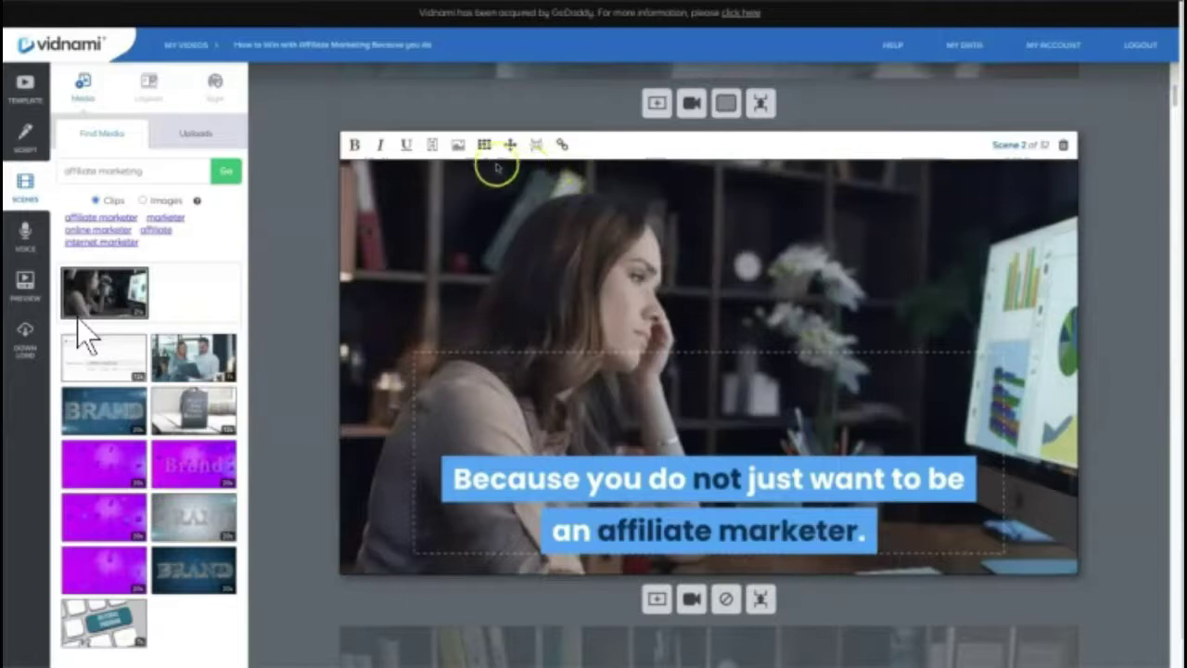
left_click(432, 145)
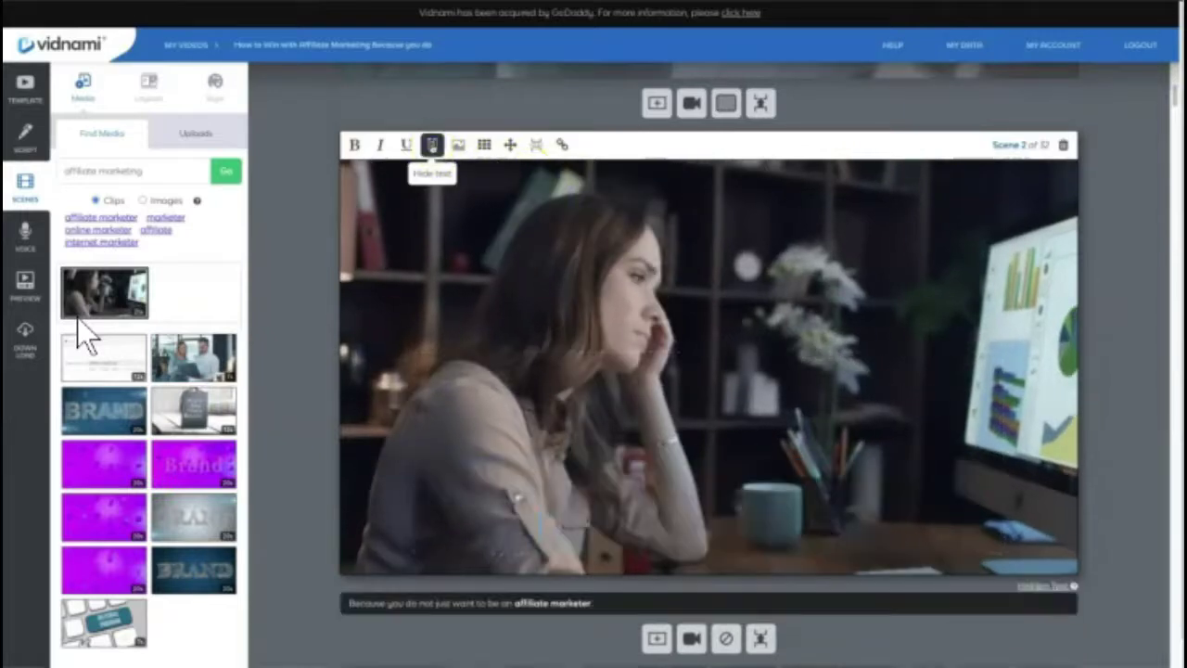
left_click(432, 144)
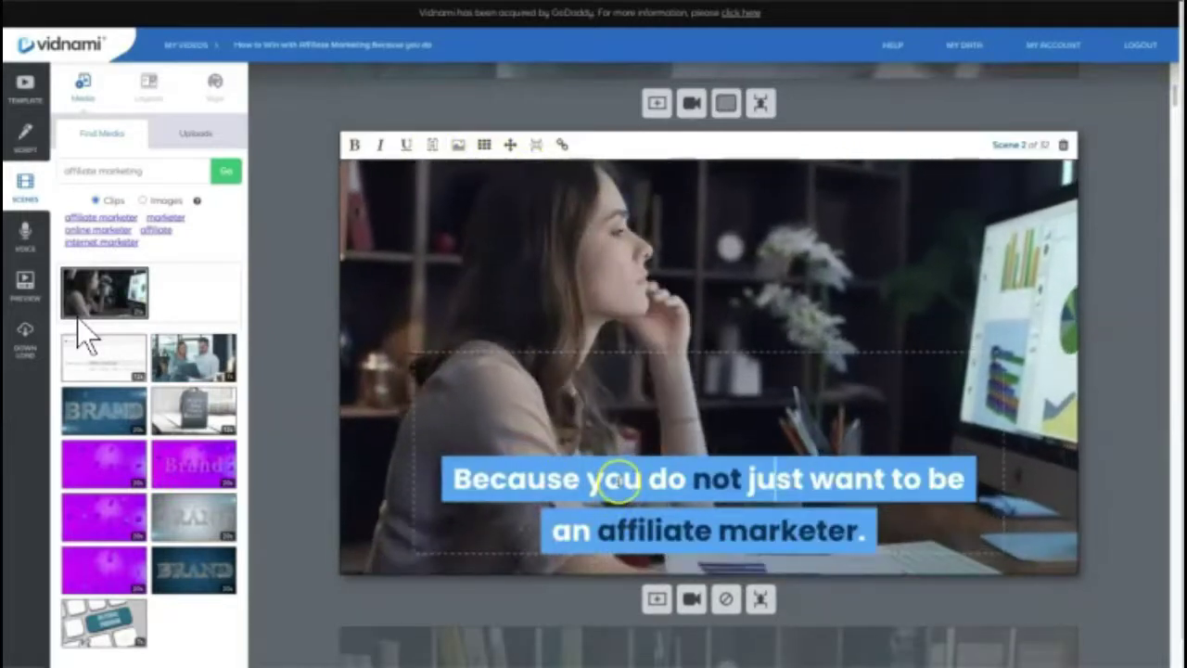
left_click(483, 143)
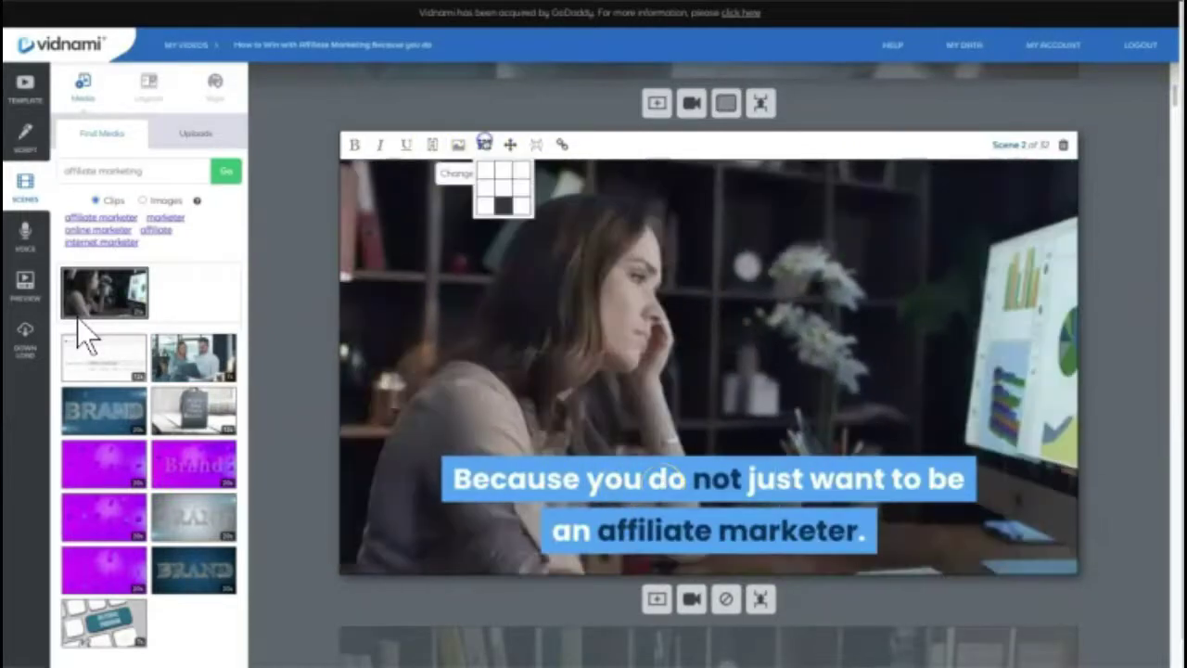
left_click(521, 171)
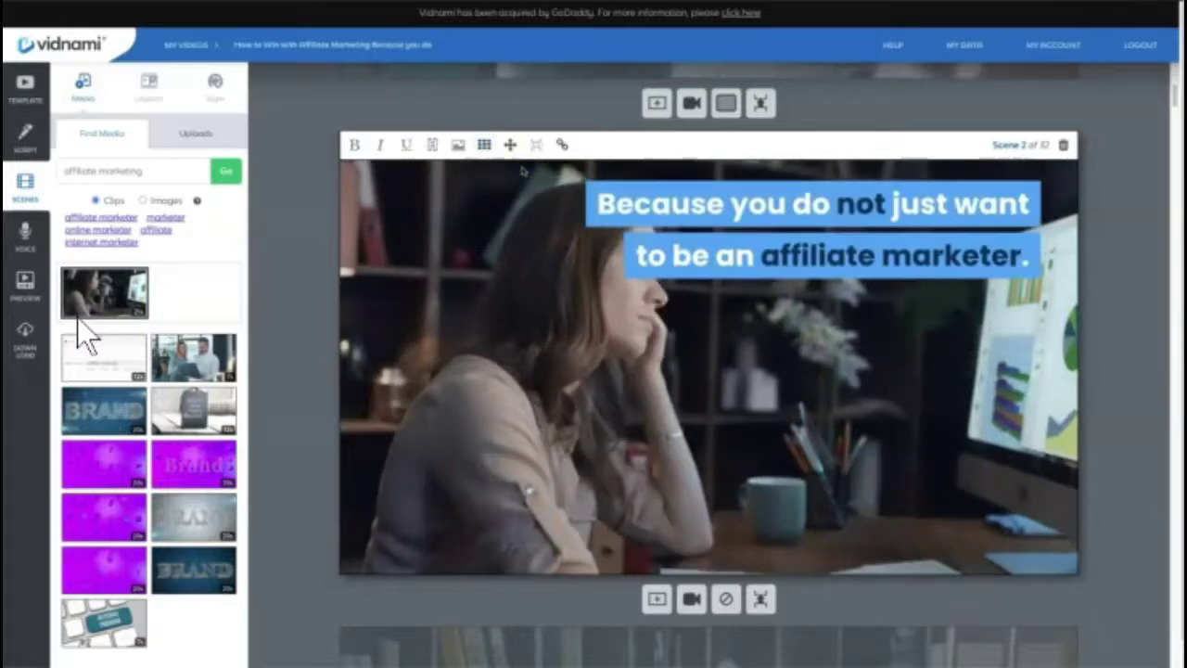
left_click(509, 145)
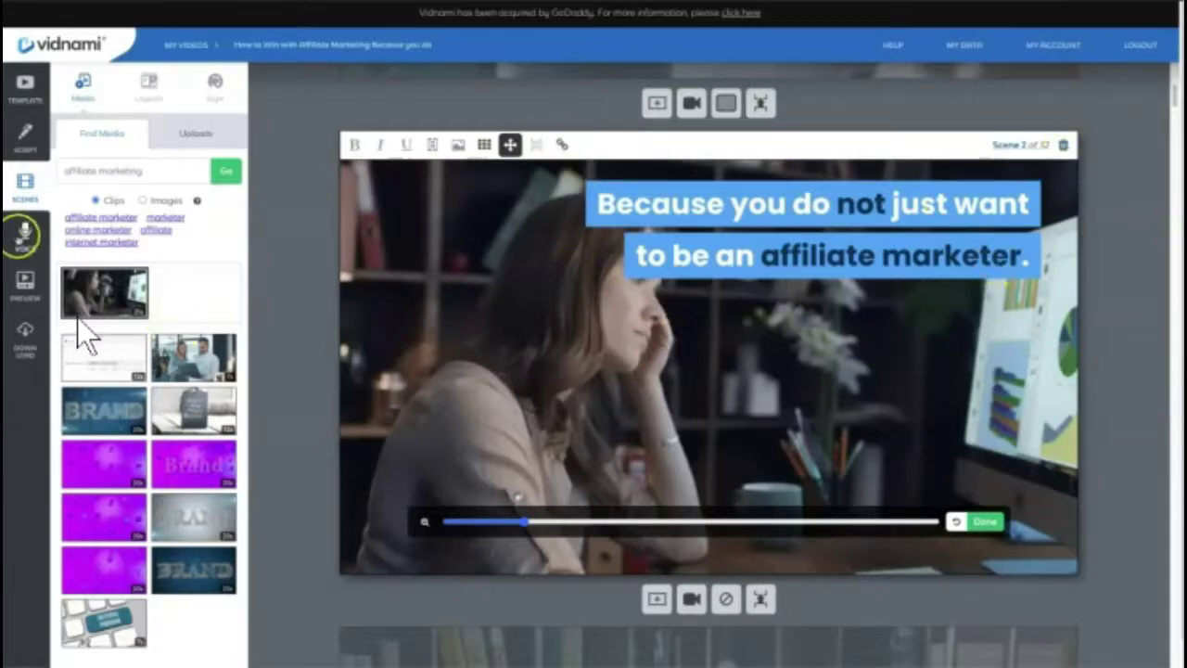
Apply the automated voice Kate as the voice track and generate the video preview
left_click(25, 232)
left_click(110, 165)
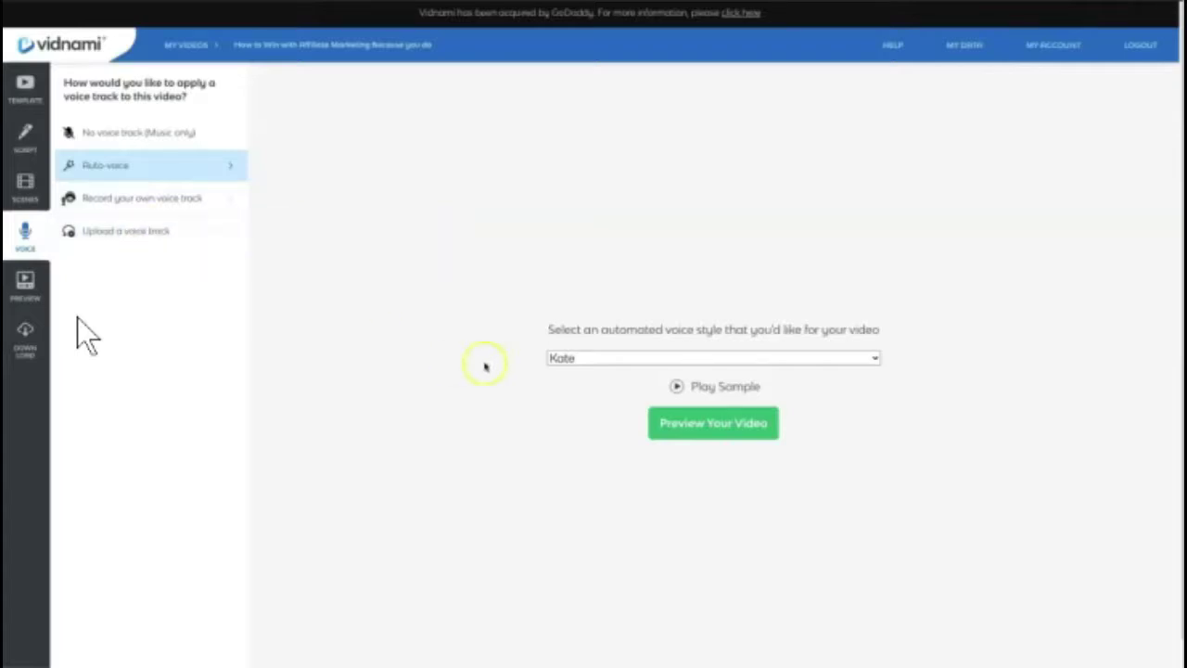
left_click(78, 319)
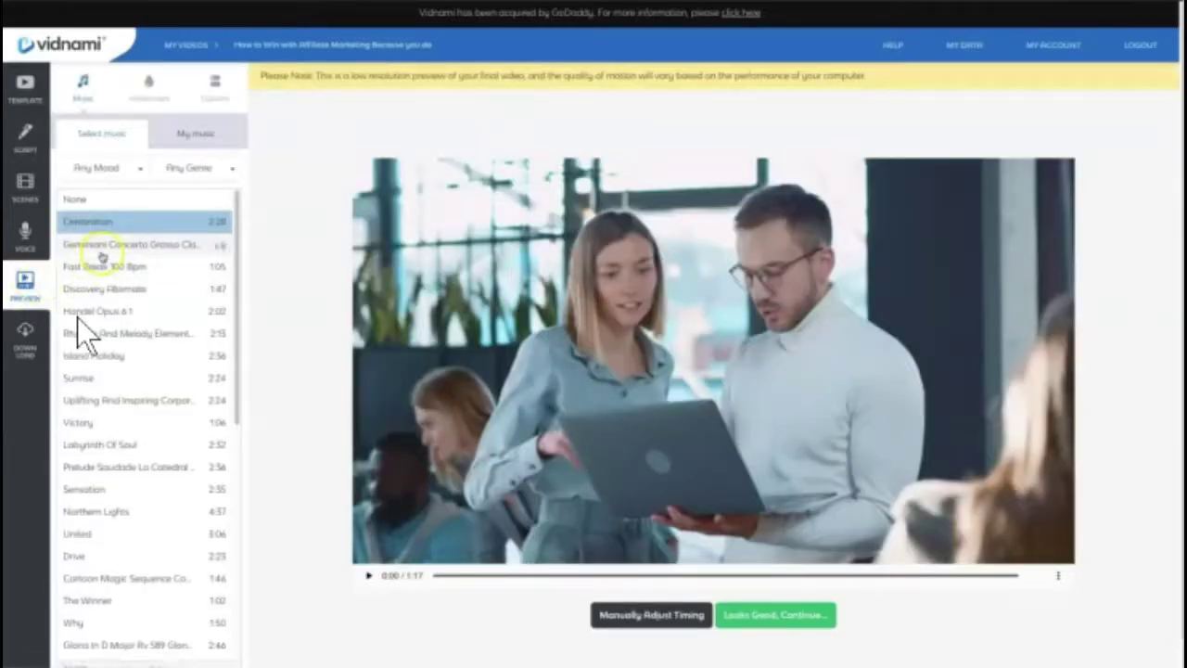
Set the music volume to 10% and apply a voice track speed of 104%
left_click(190, 136)
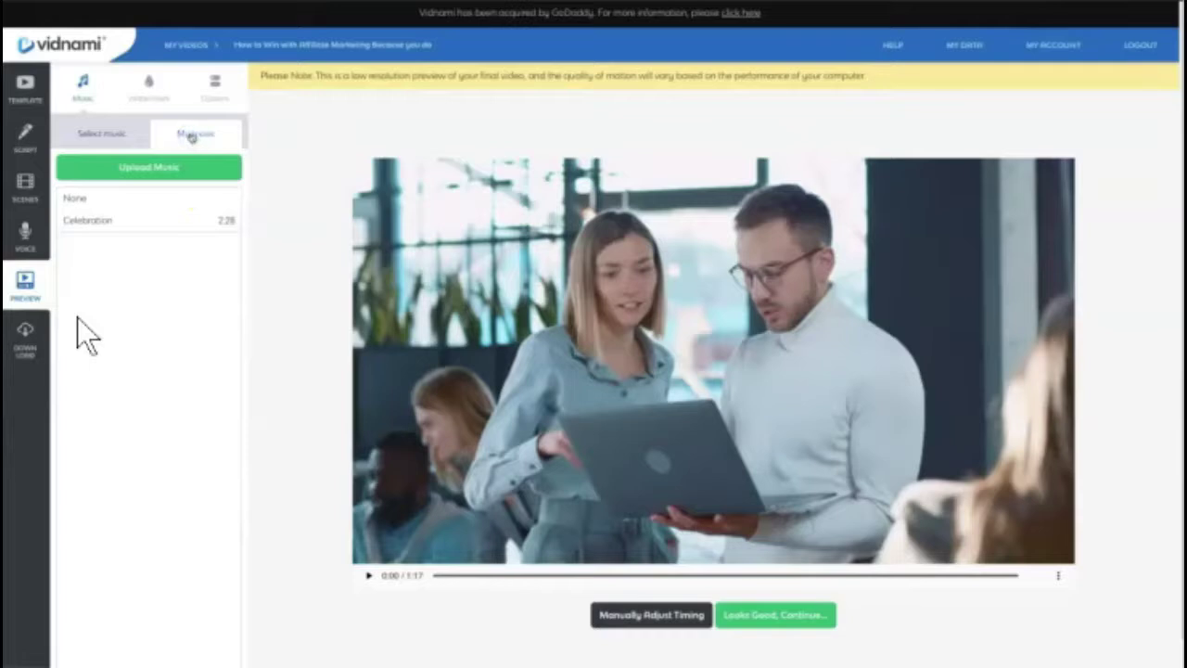
left_click(213, 88)
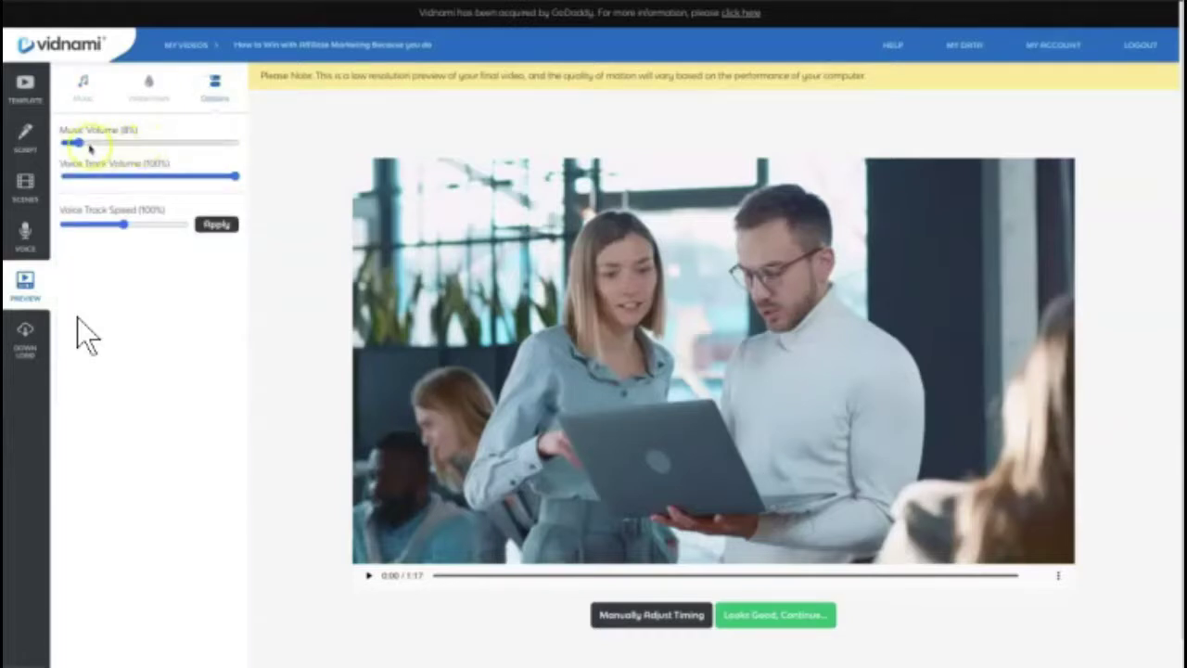
left_click_drag(82, 144, 85, 144)
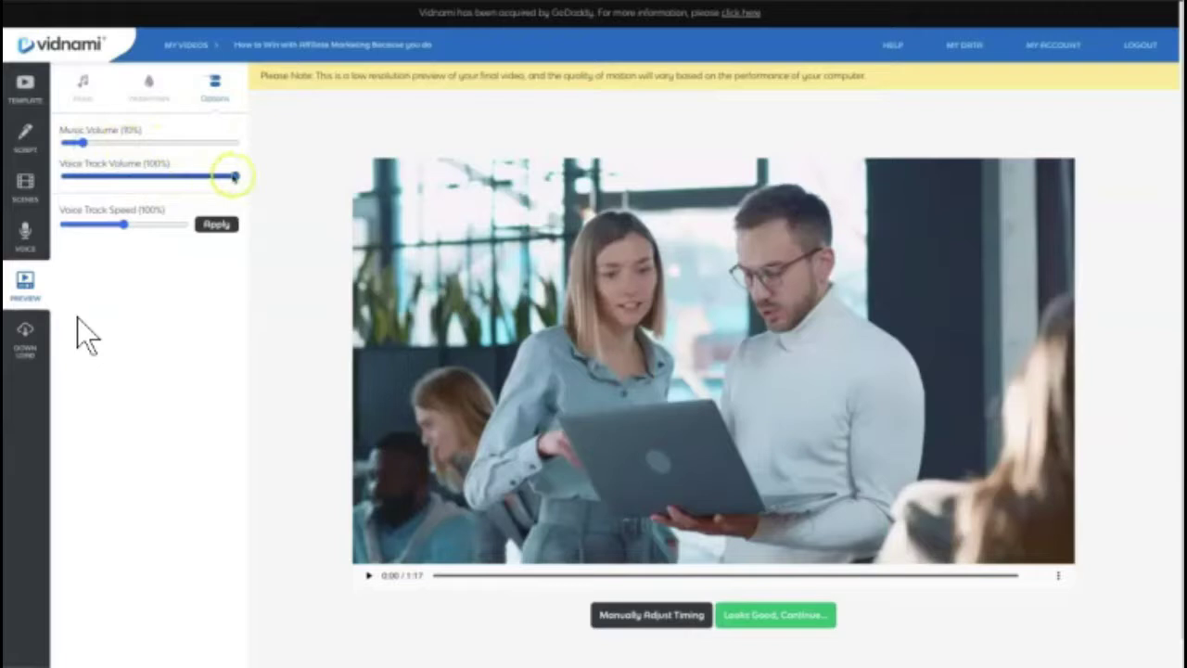
mouse_move(138, 224)
left_mouse_down()
mouse_move(119, 224)
mouse_move(131, 226)
left_mouse_up()
left_click(209, 225)
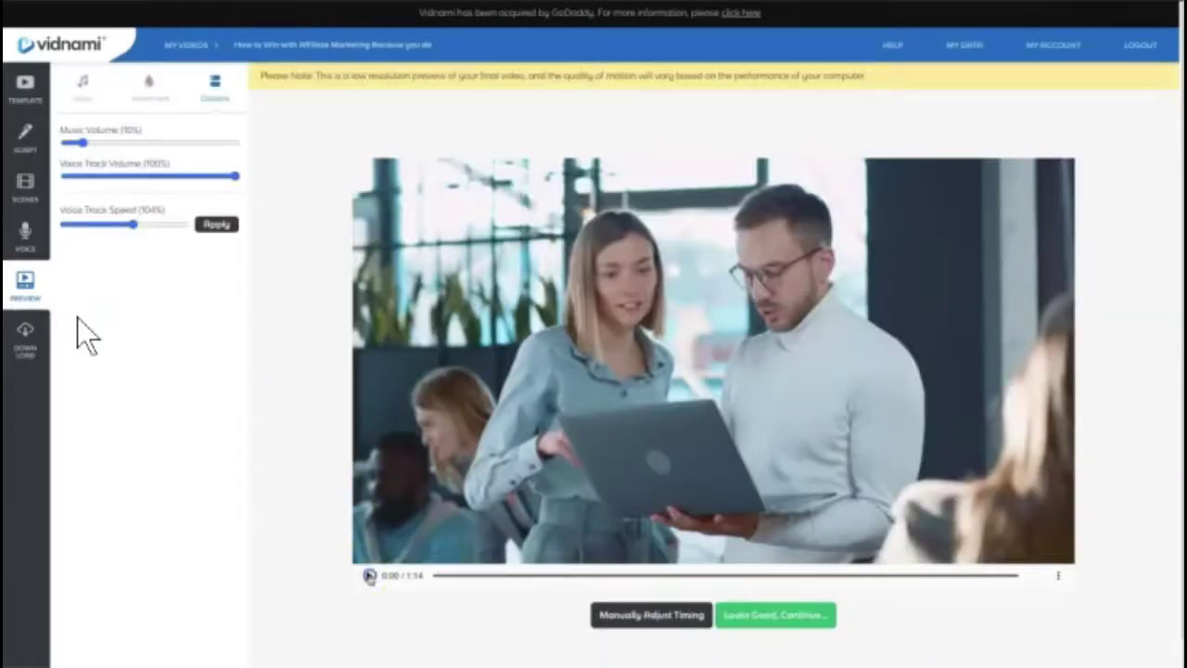
Play and accept the preview, and generate the video in Full HD 1080p resolution
left_click(368, 575)
left_click(744, 615)
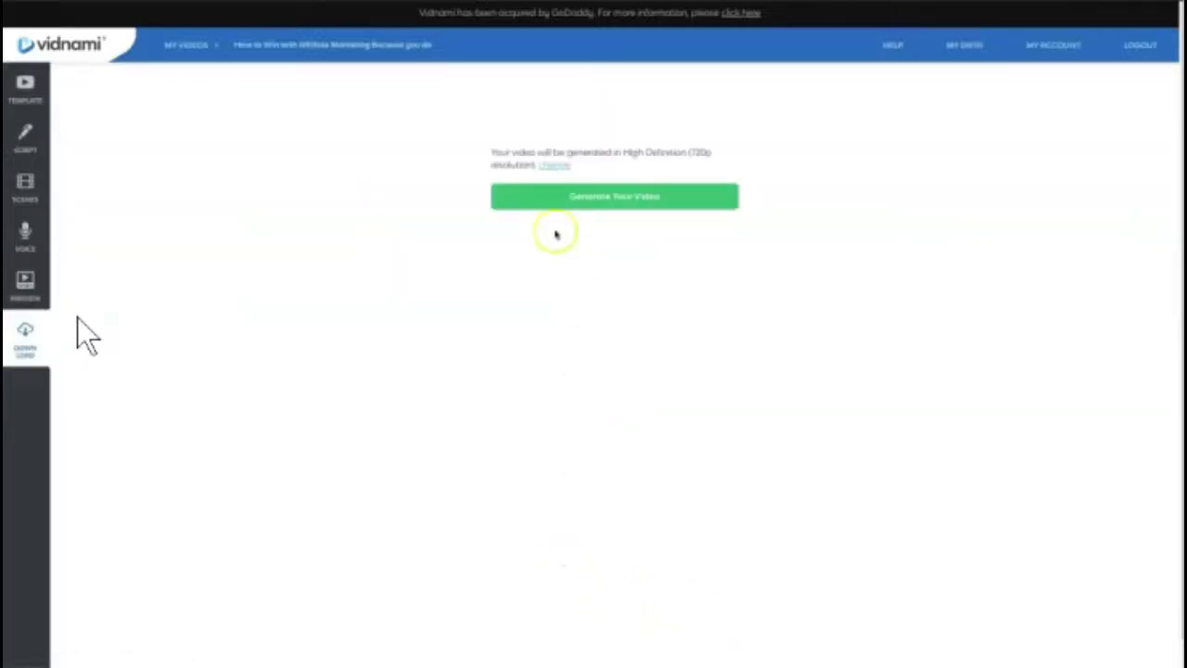
left_click(553, 164)
left_click(498, 176)
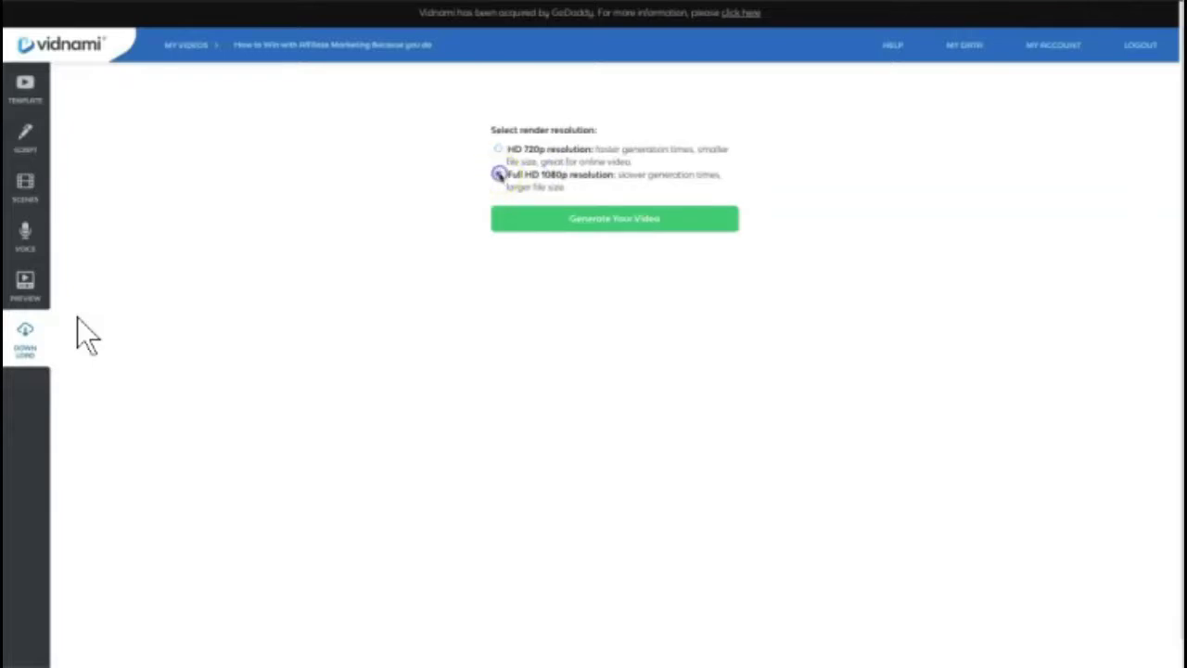
left_click(540, 181)
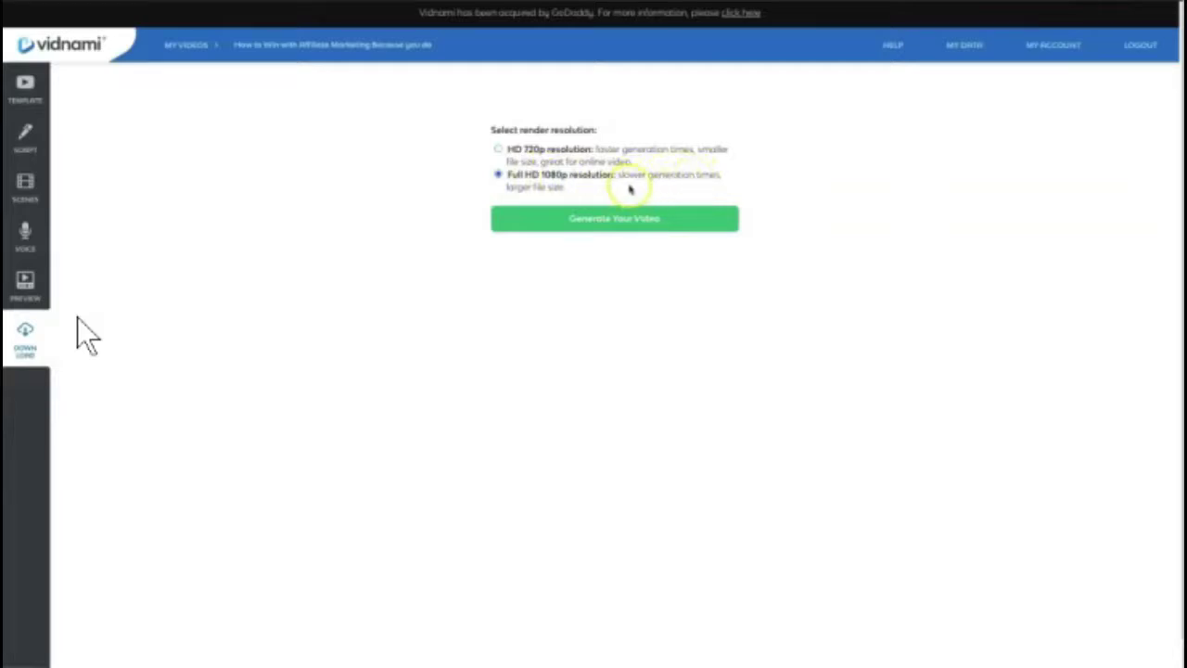
left_click(637, 218)
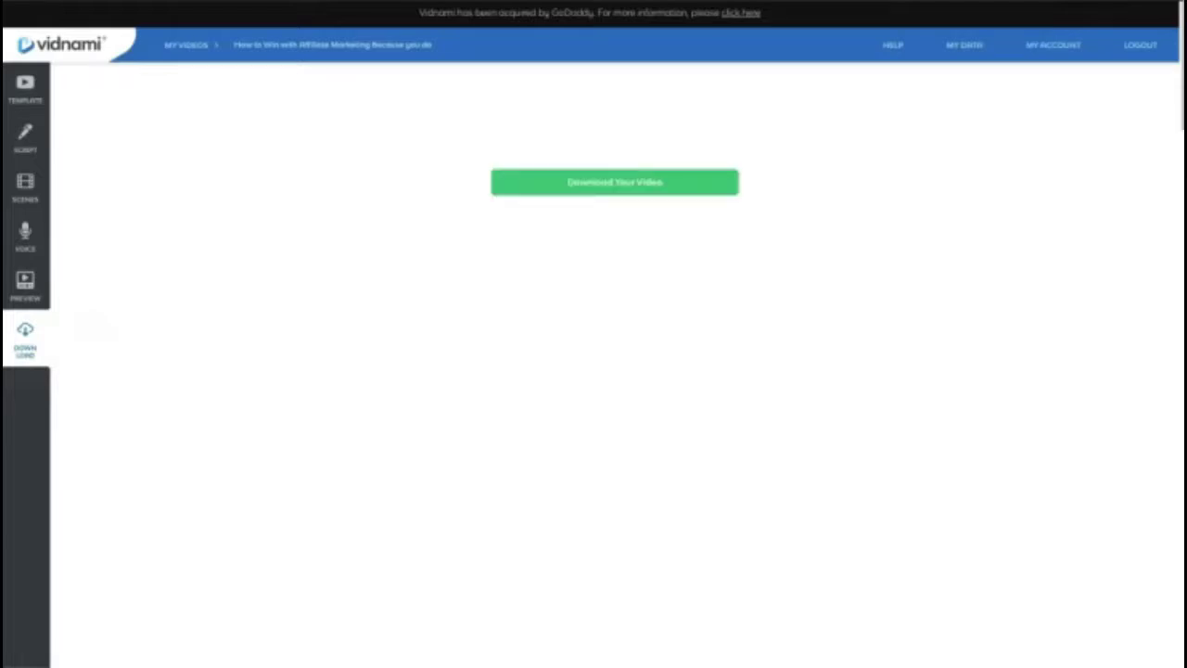
Download the generated affiliate marketing video
left_click(605, 190)
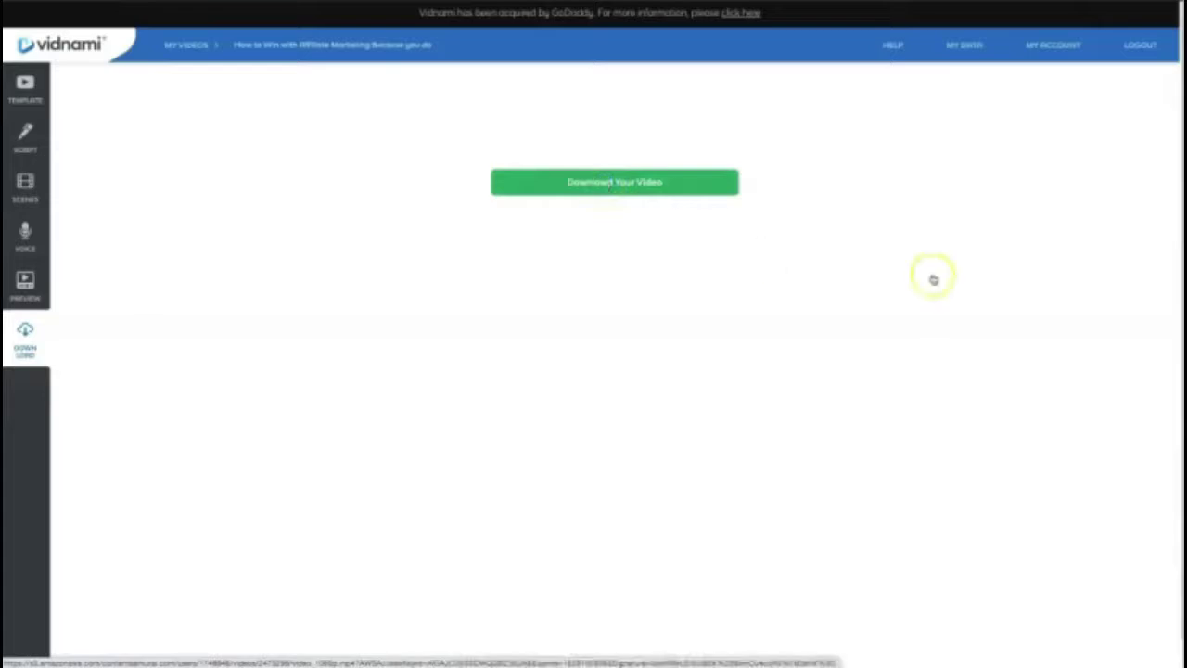
left_click(102, 641)
left_click(598, 527)
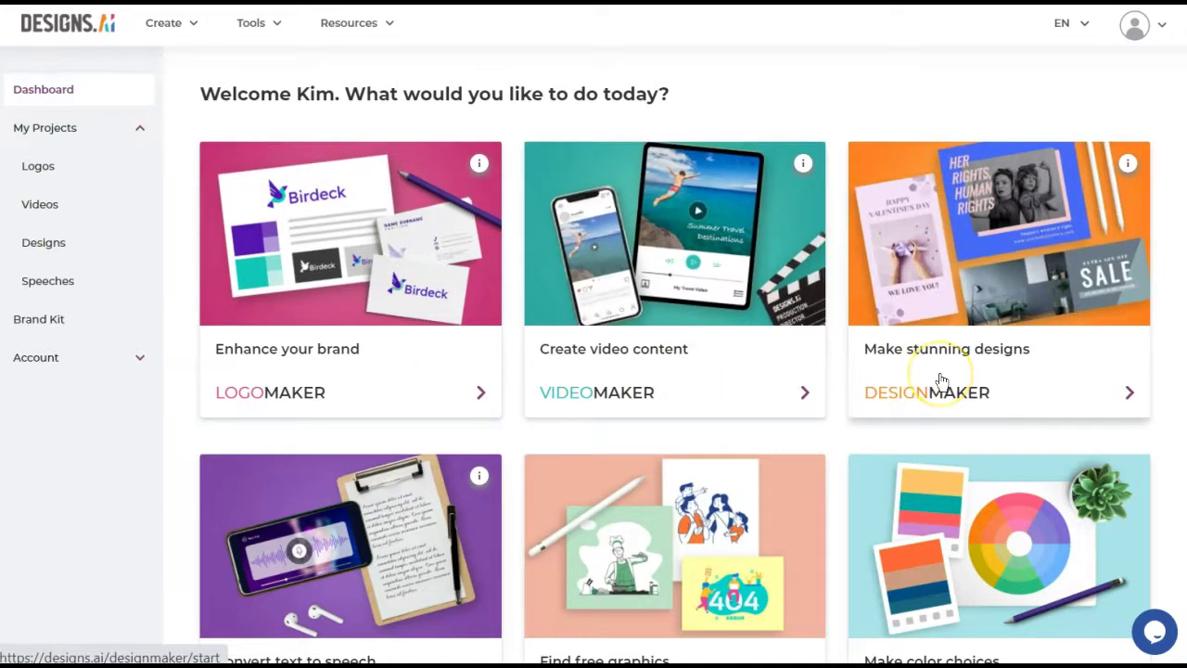
In Designs.ai, start a new Videomaker draft and check the Use Own Media option
scroll(941, 381, "down", 4)
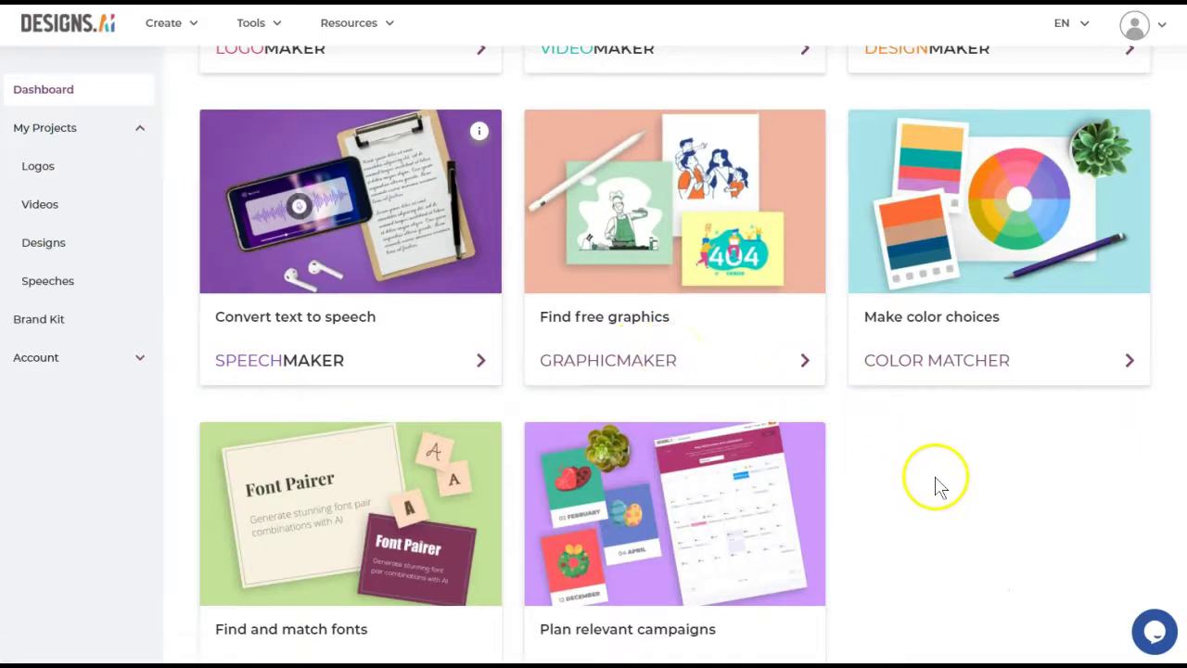
scroll(955, 496, "up", 4)
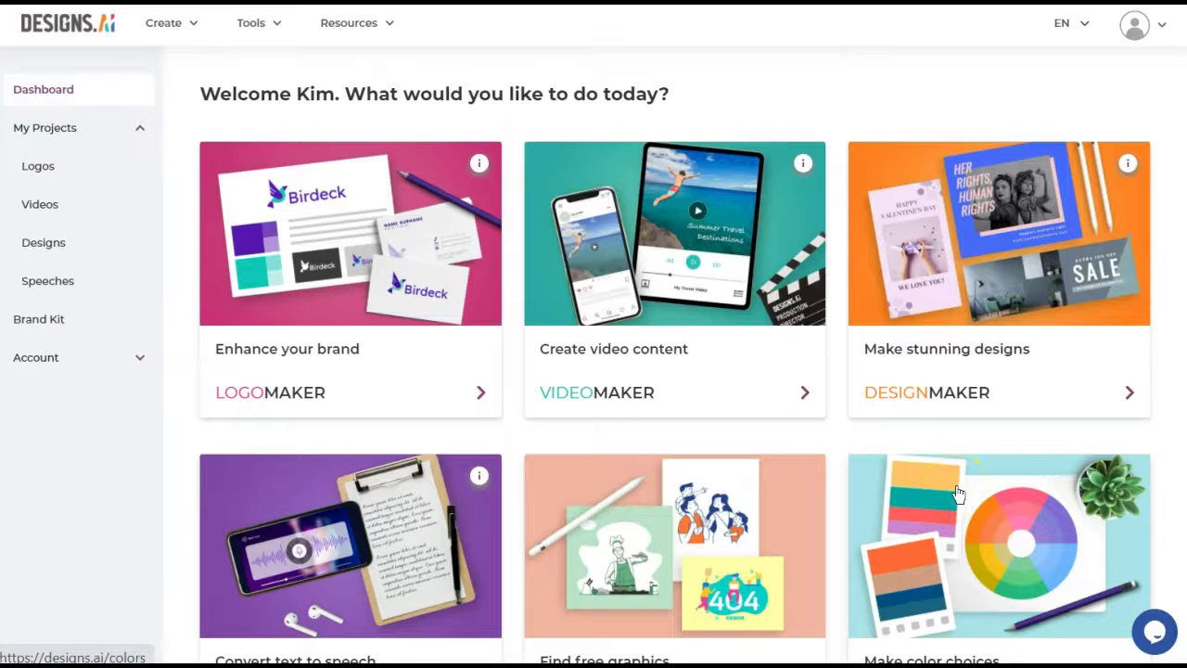
left_click(805, 48)
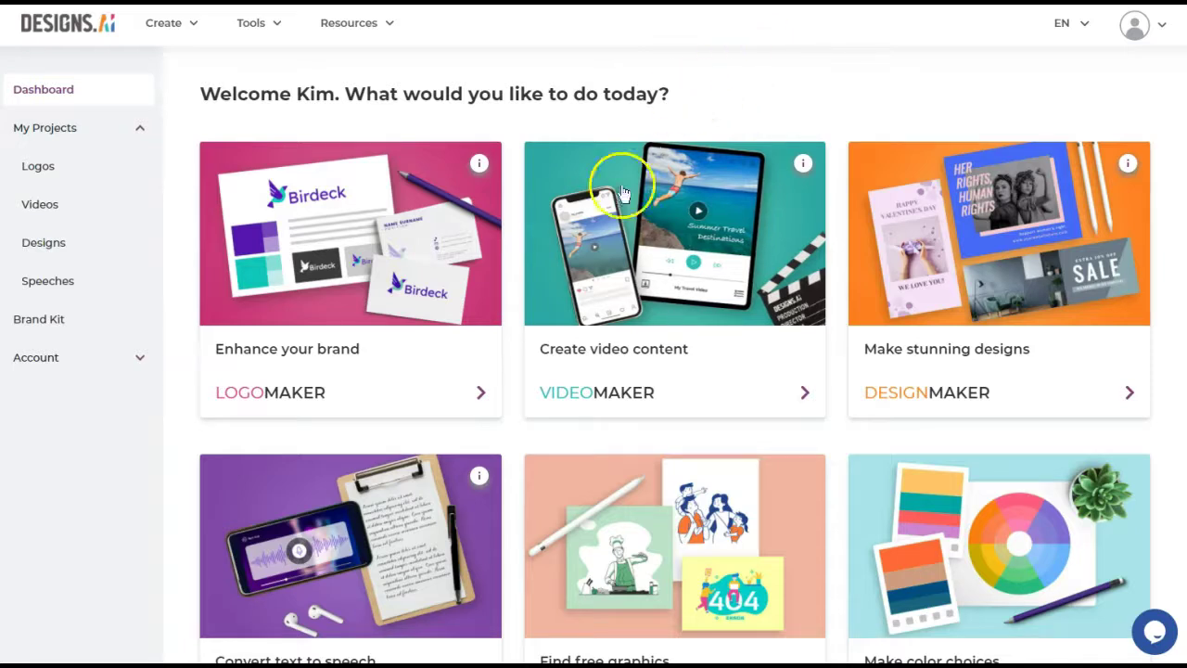
left_click(676, 409)
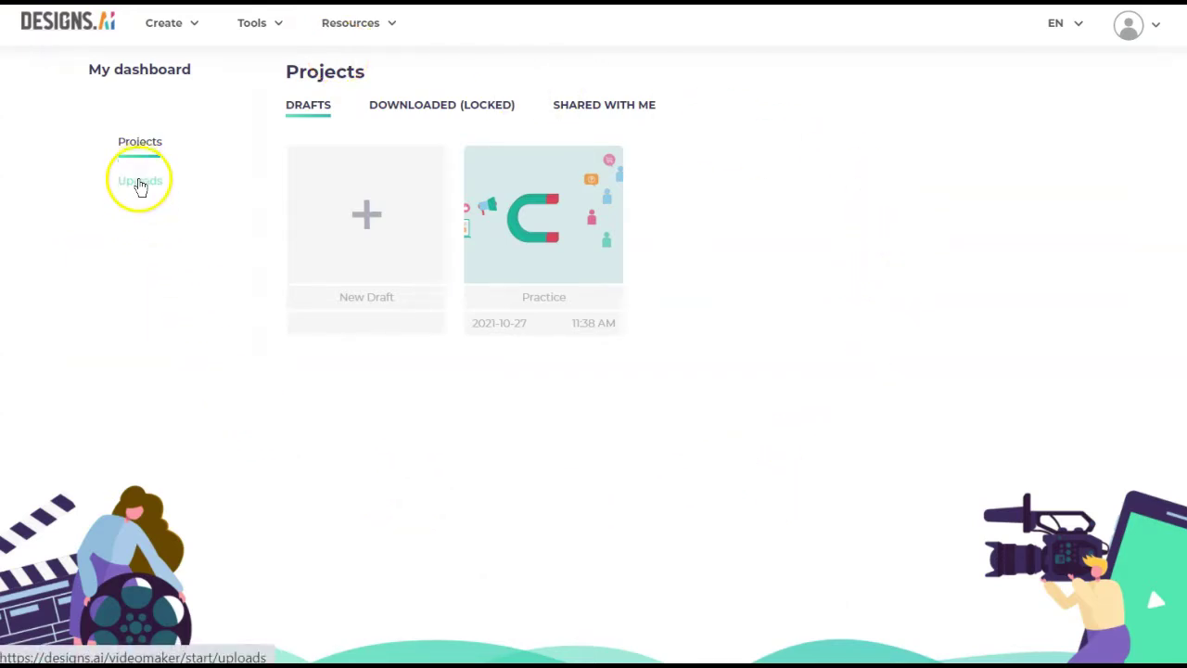
left_click(374, 228)
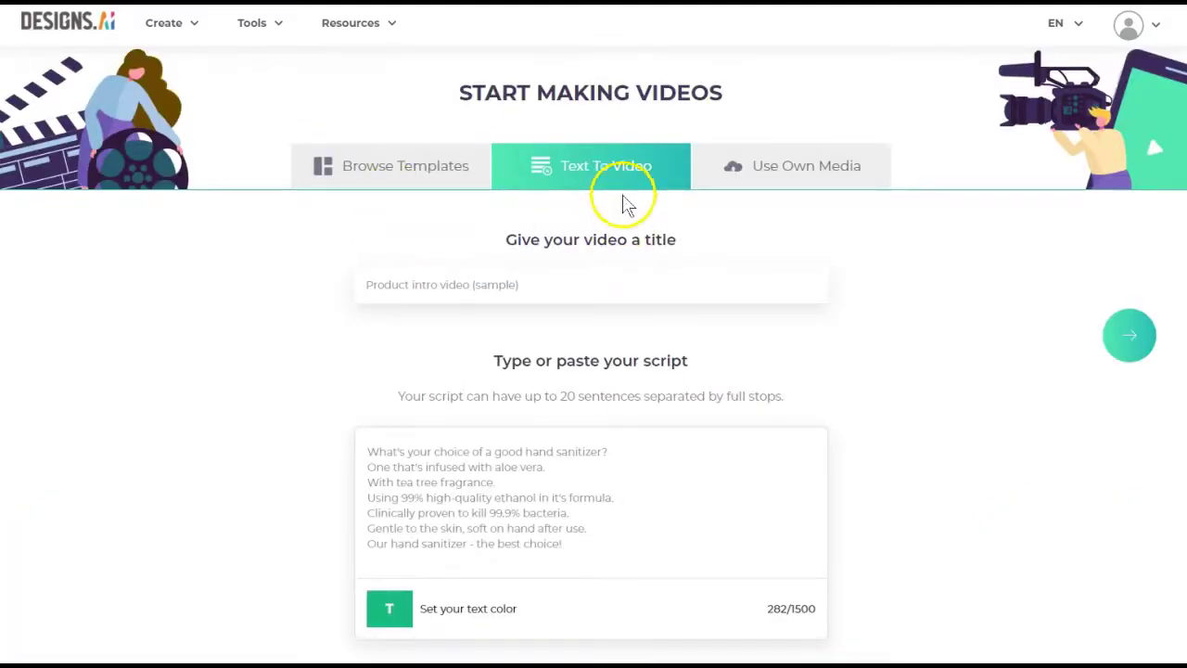
left_click(836, 165)
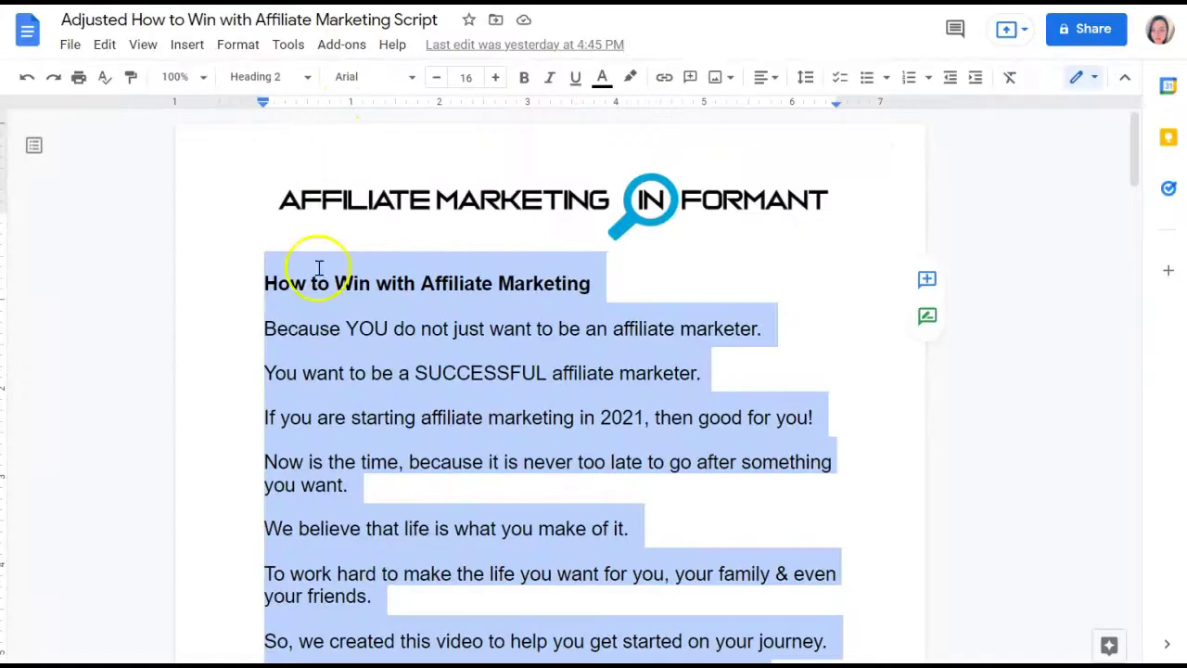
Copy the selected How to Win with Affiliate Marketing script from Google Docs and paste it as the Text To Video script in Designs.ai
right_click(318, 343)
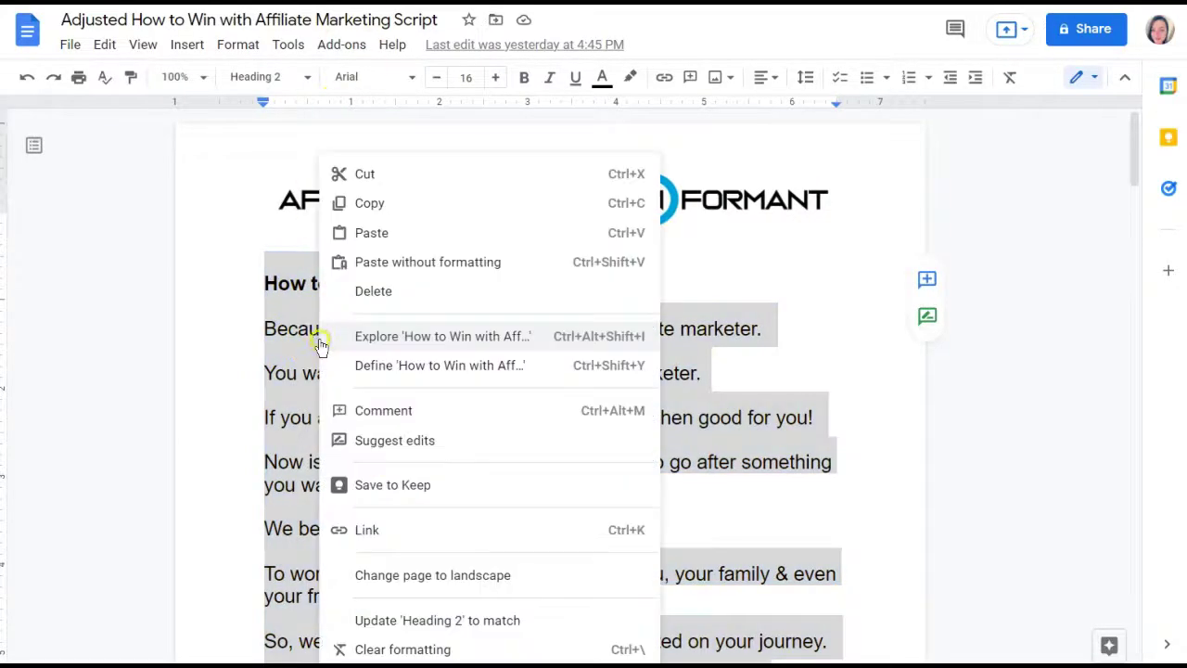
left_click(389, 206)
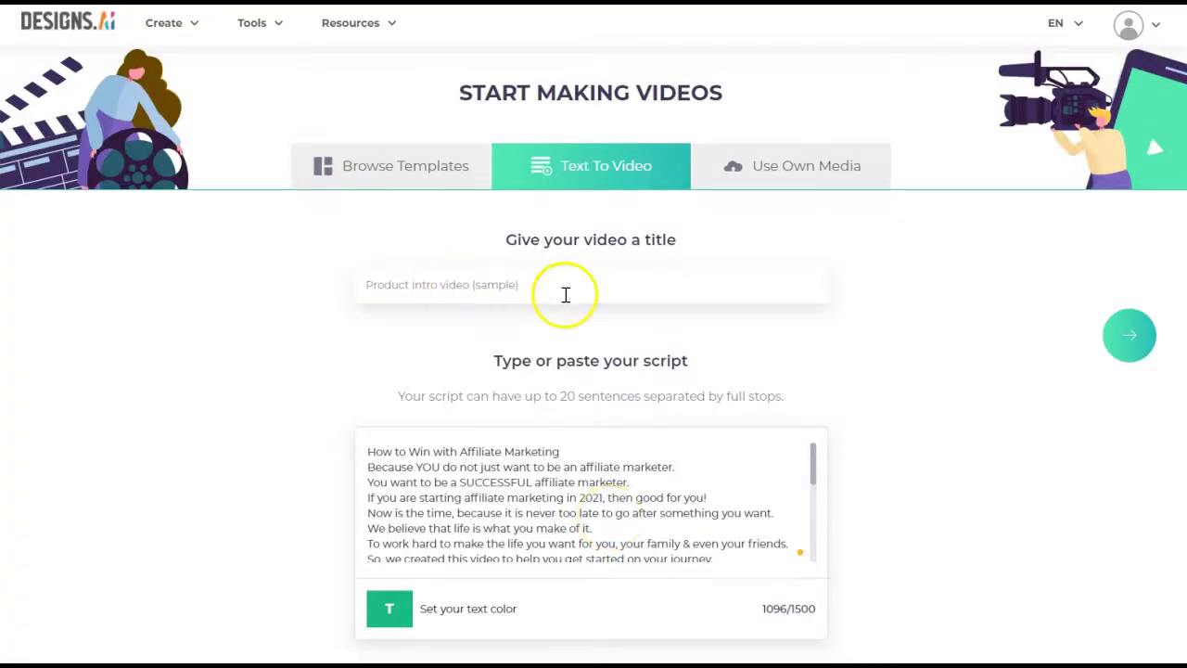
scroll(918, 440, "down", 1)
scroll(918, 440, "down", 3)
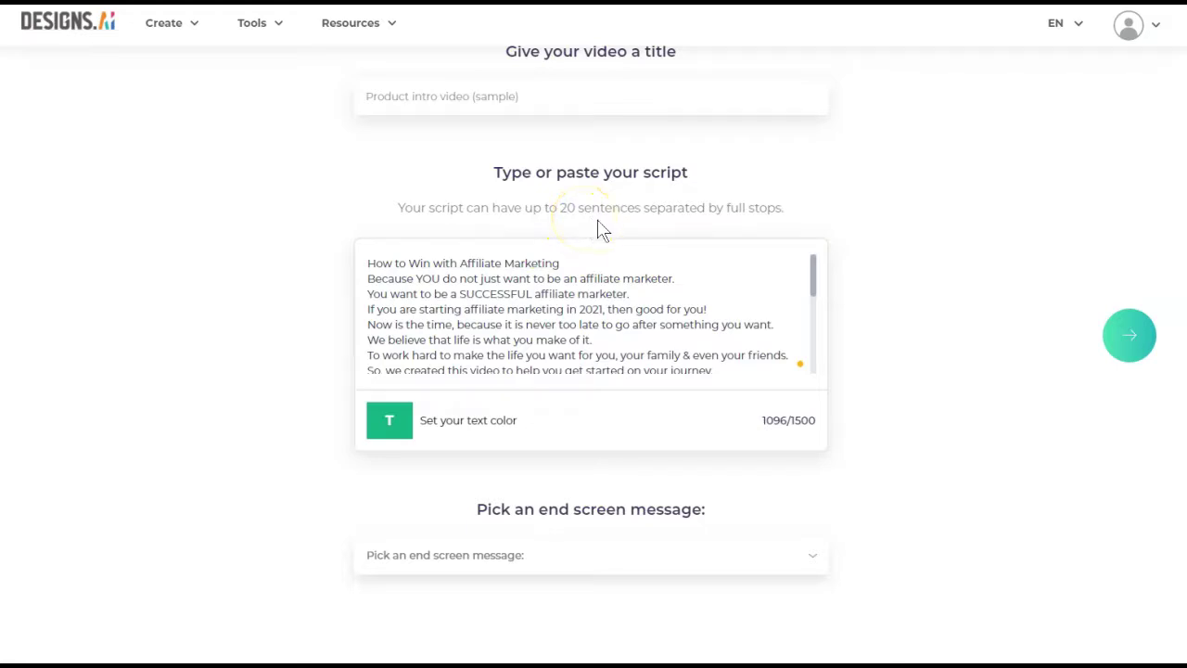
Copy the script's first line and paste it as the video title, How to Win with Affiliate Marketing
left_click(562, 263)
left_click_drag(561, 263, 366, 266)
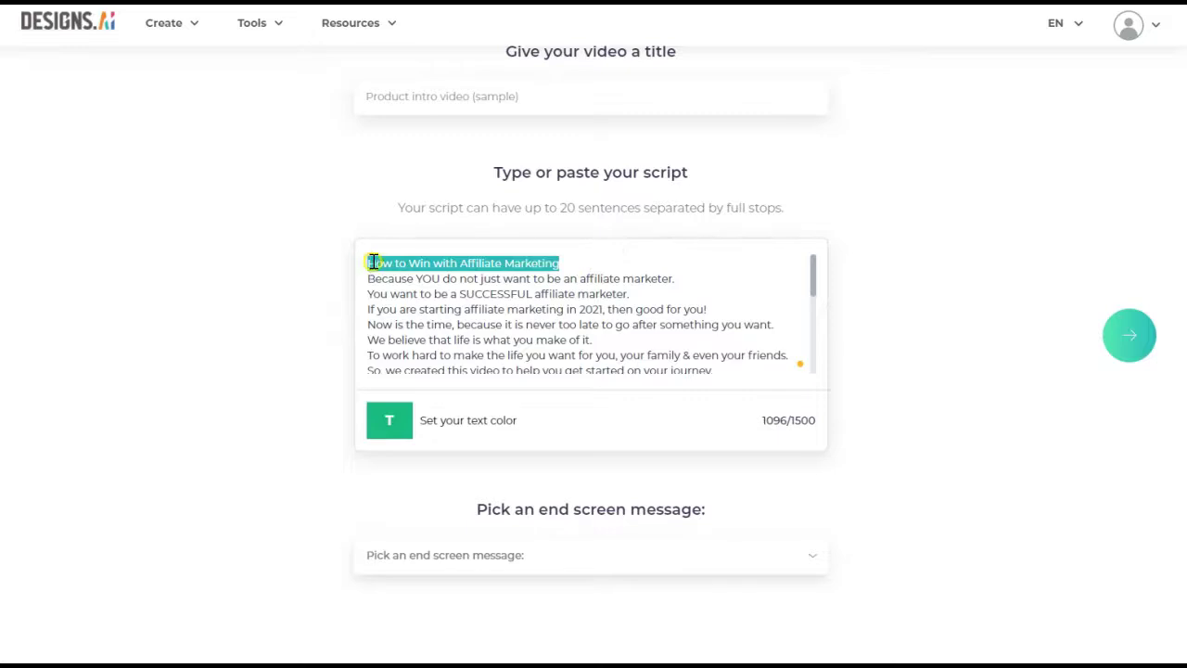
right_click(371, 263)
left_click(455, 352)
left_click(452, 104)
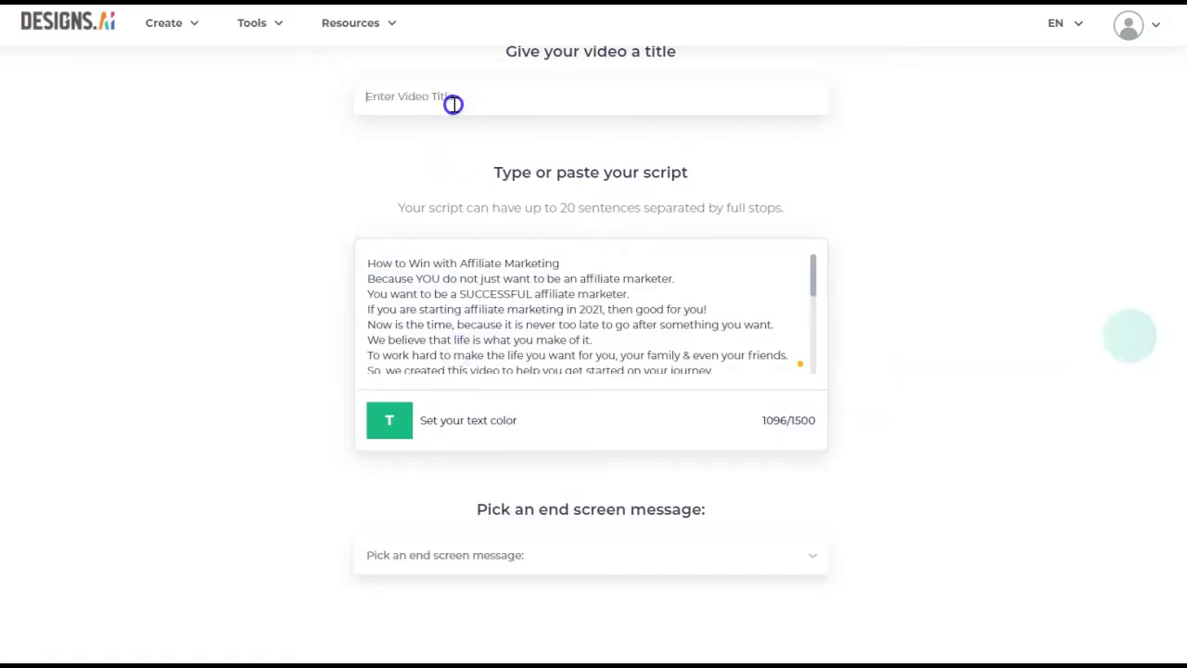
right_click(453, 104)
left_click(543, 307)
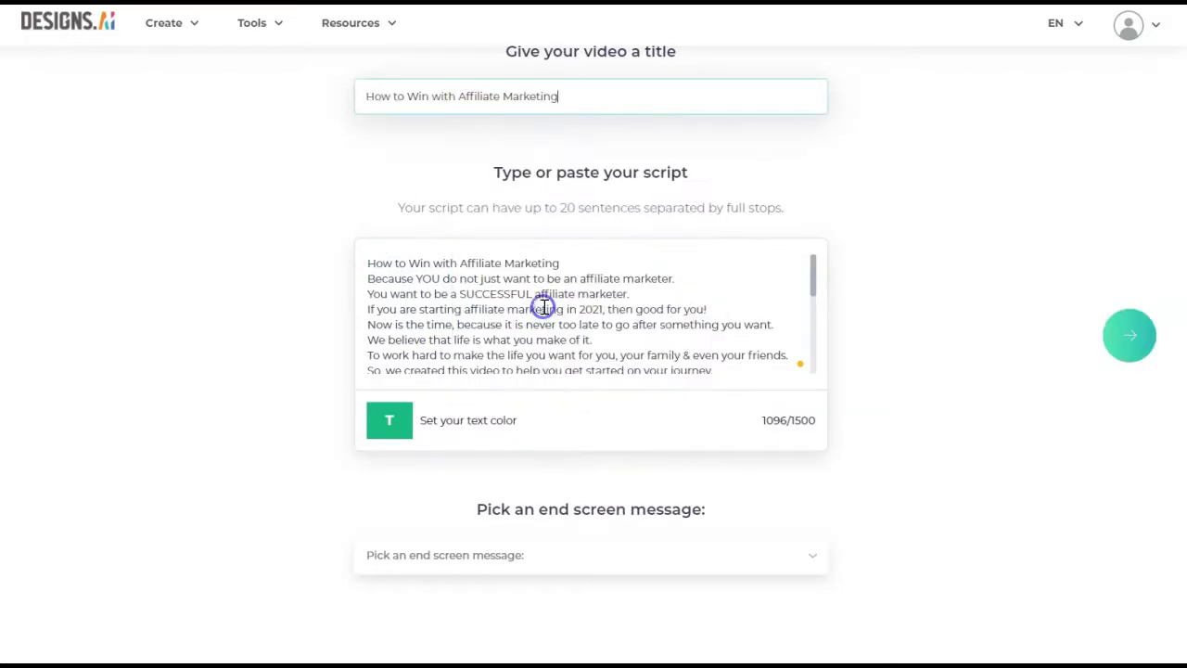
Check the pasted script through to its last line and choose Subscribe Now! as the end screen message
left_click(612, 278)
scroll(621, 306, "down", 5)
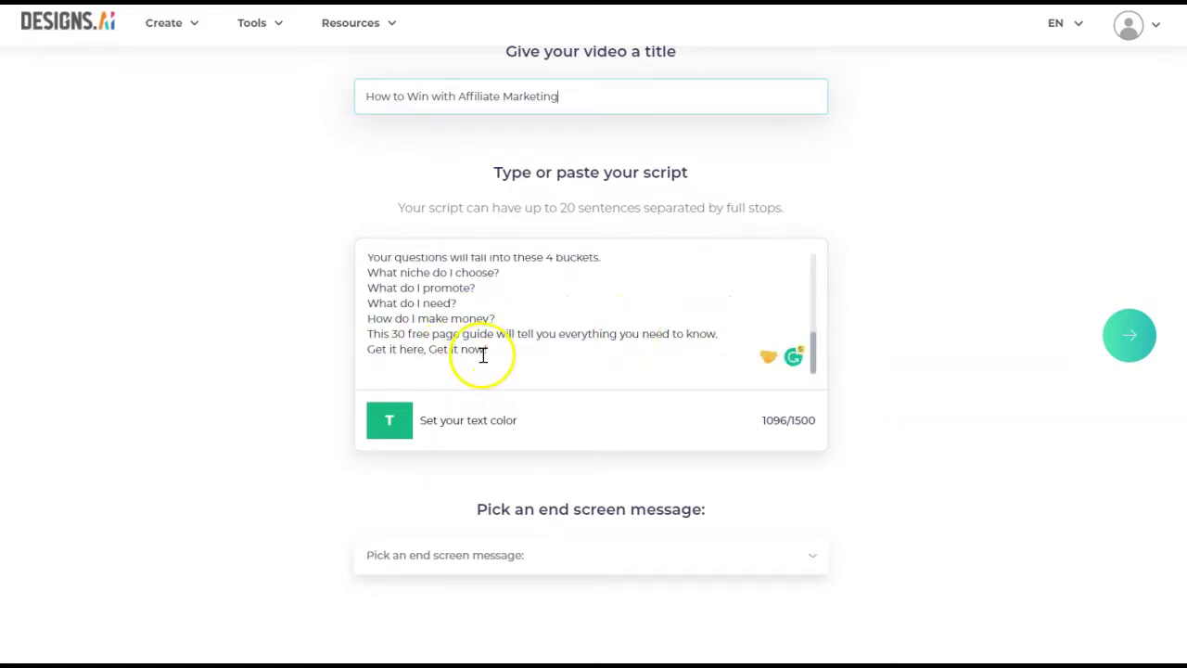
left_click(613, 565)
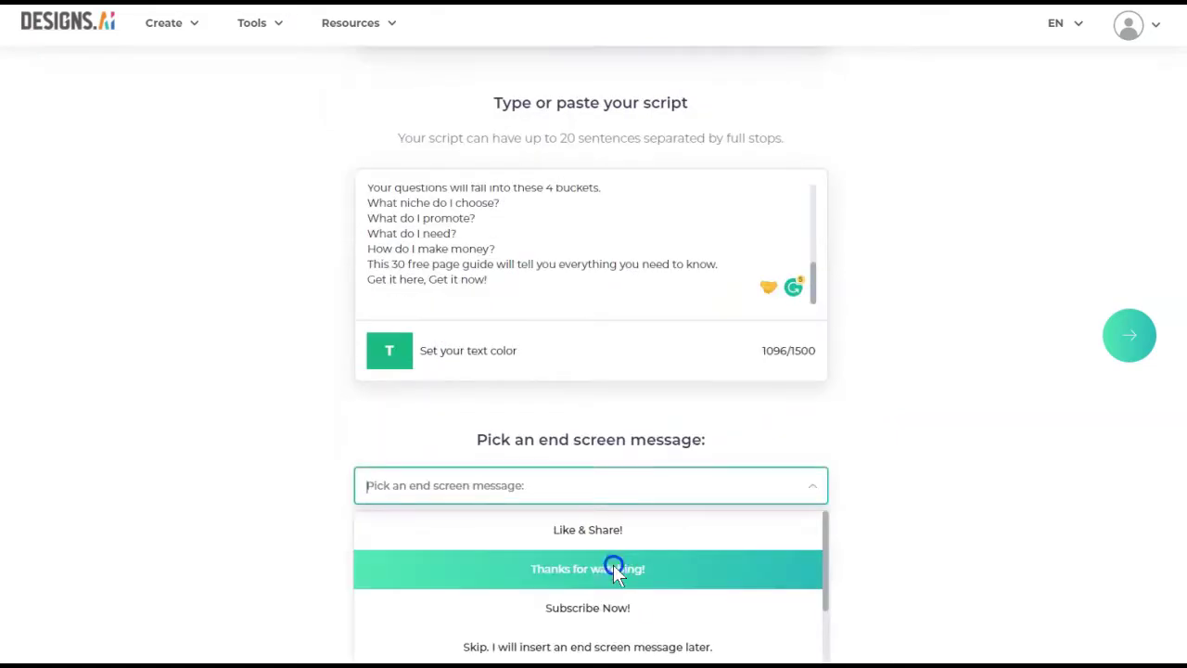
left_click(617, 612)
scroll(906, 466, "up", 3)
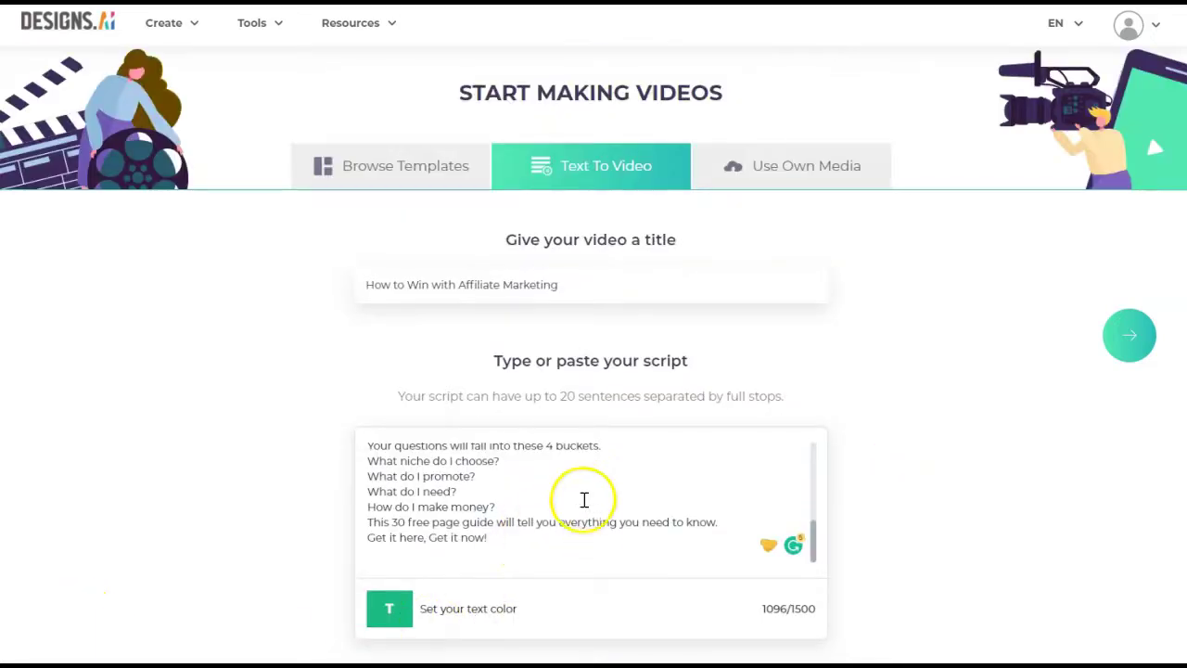
scroll(588, 507, "up", 10)
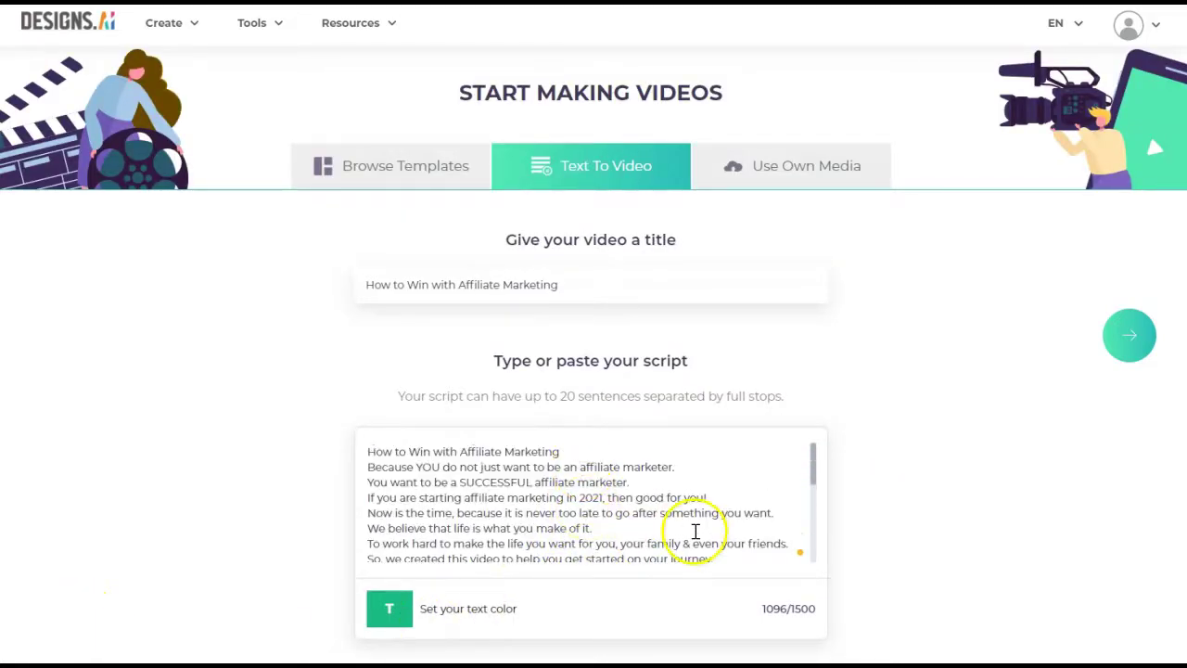
Set the script text color to white (FFFFFF) on a blue background (1296CE)
scroll(691, 524, "down", 2)
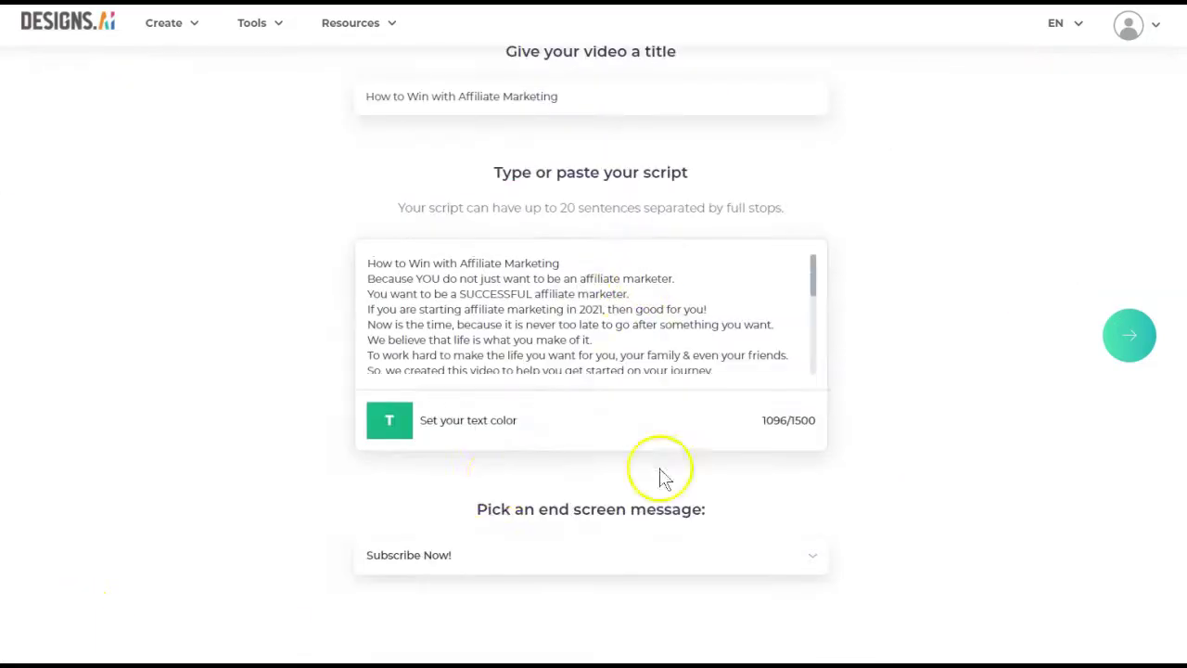
left_click(477, 428)
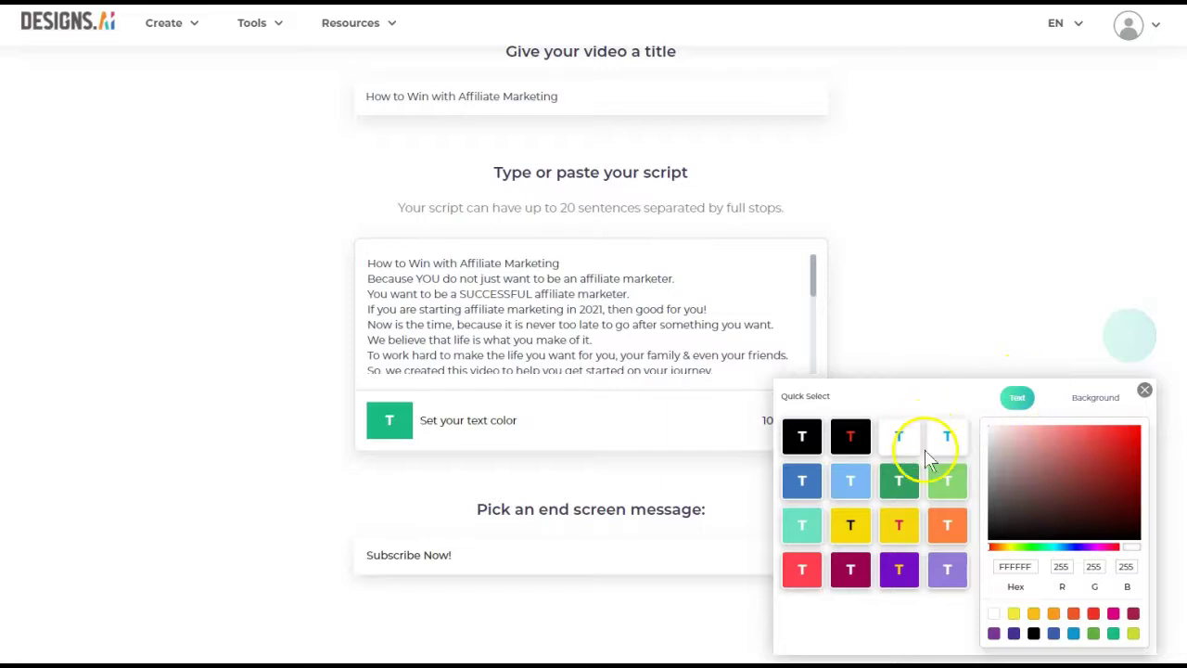
left_click(995, 614)
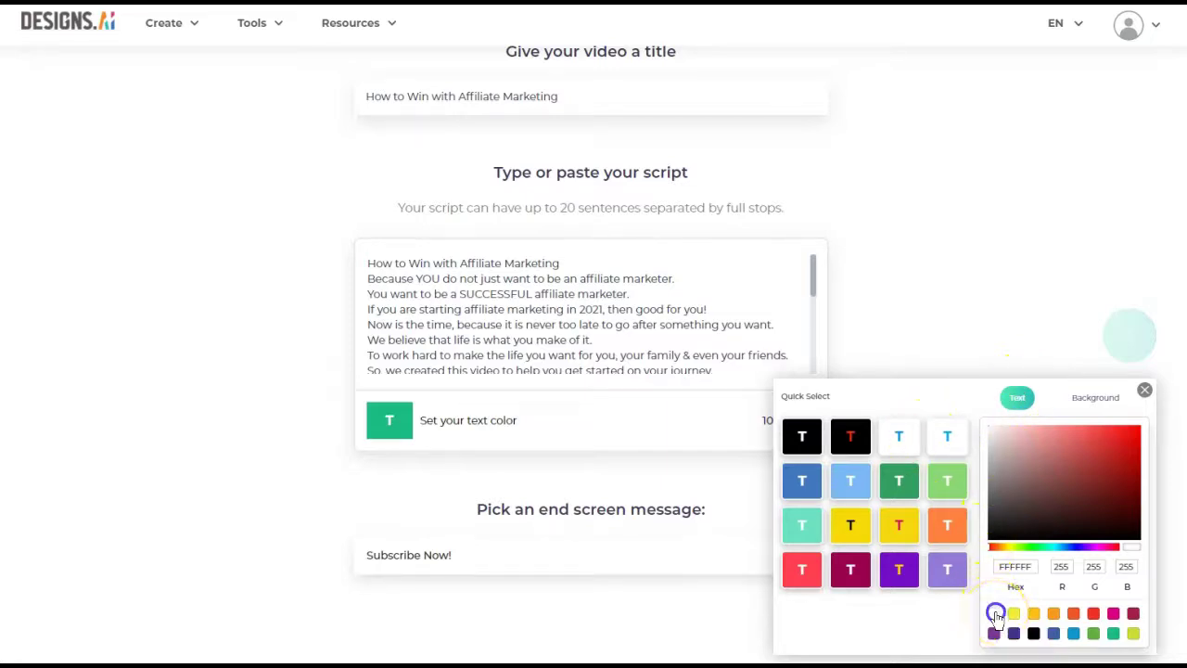
left_click(1106, 396)
left_click(1074, 634)
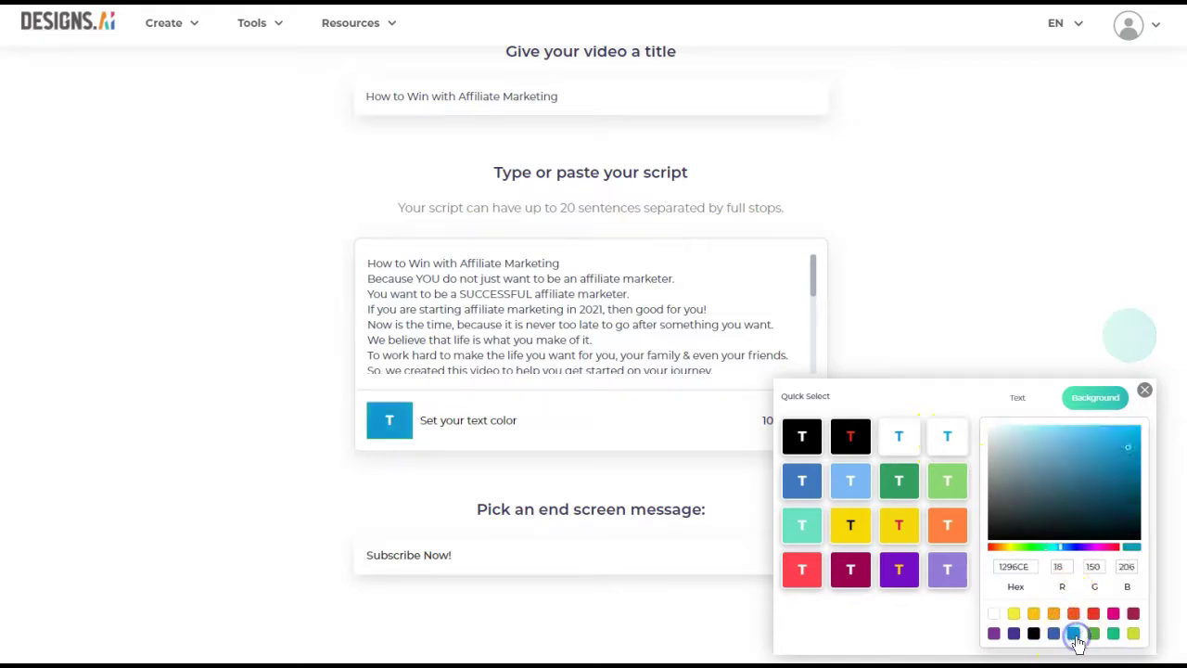
left_click(386, 425)
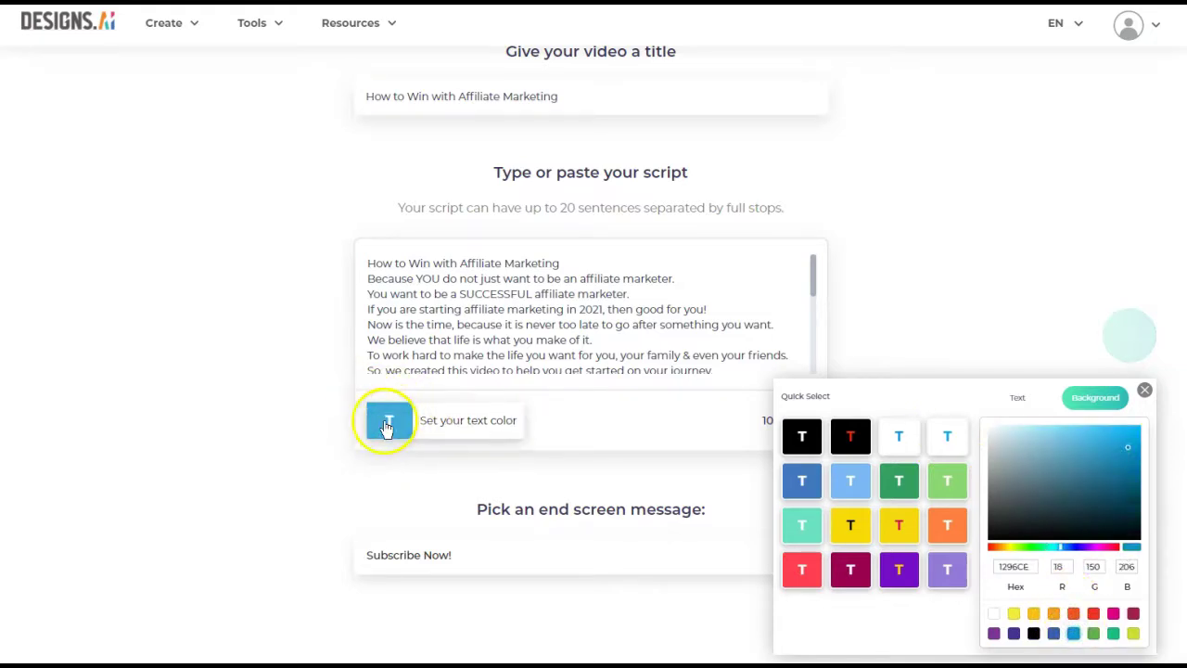
left_click(1127, 397)
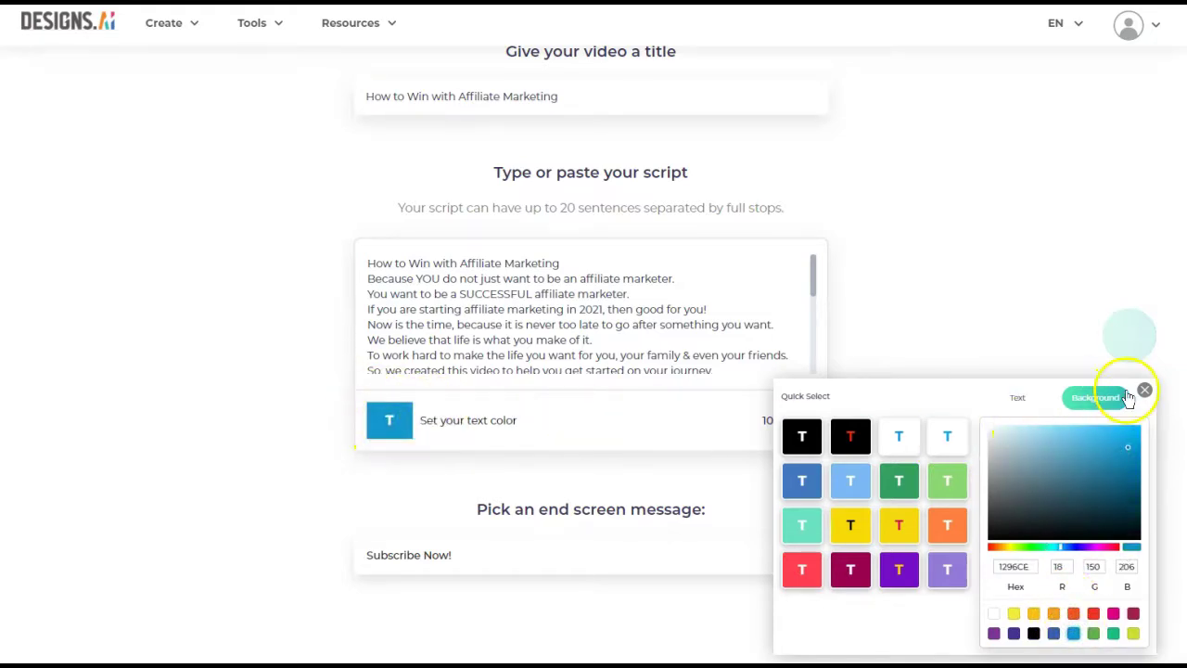
left_click(1144, 390)
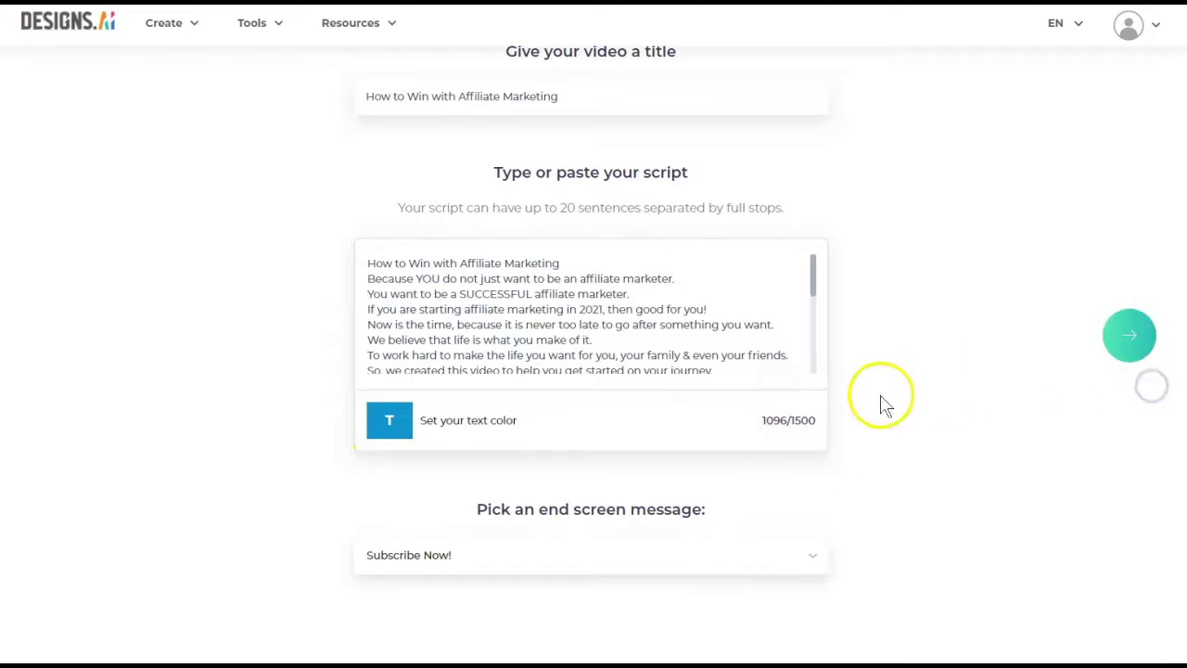
Continue to the industry selection, choose Business & Marketing (Suggested), and proceed to the voiceover settings
left_click(1130, 341)
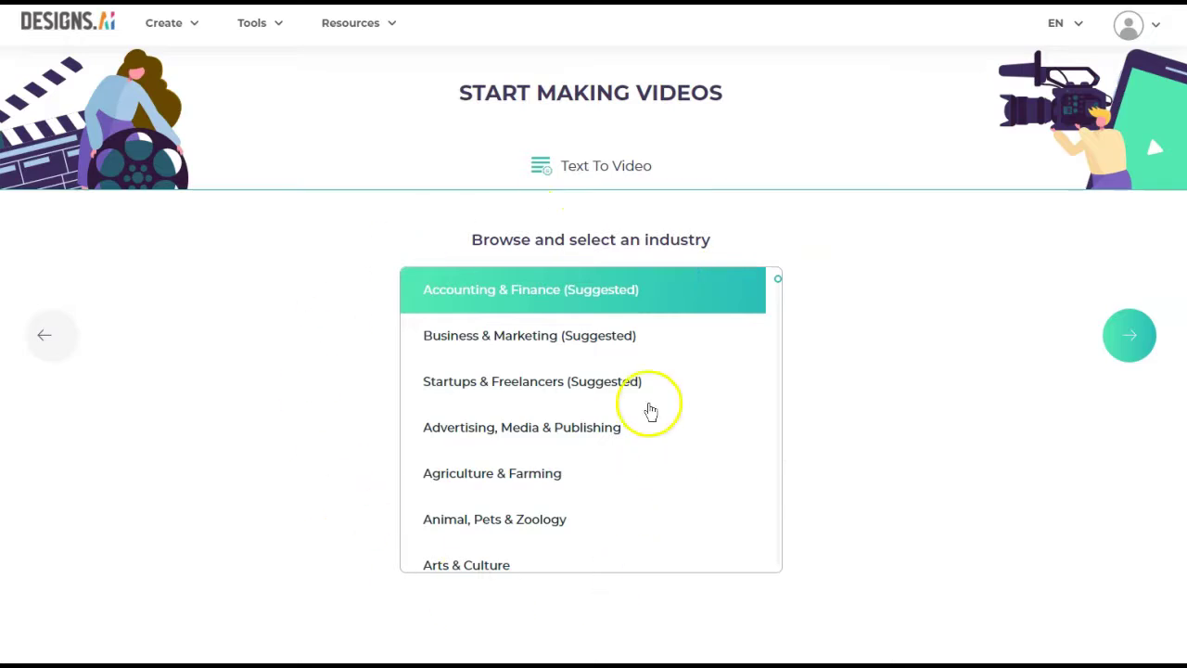
scroll(652, 418, "down", 4)
scroll(655, 423, "down", 4)
scroll(659, 432, "up", 8)
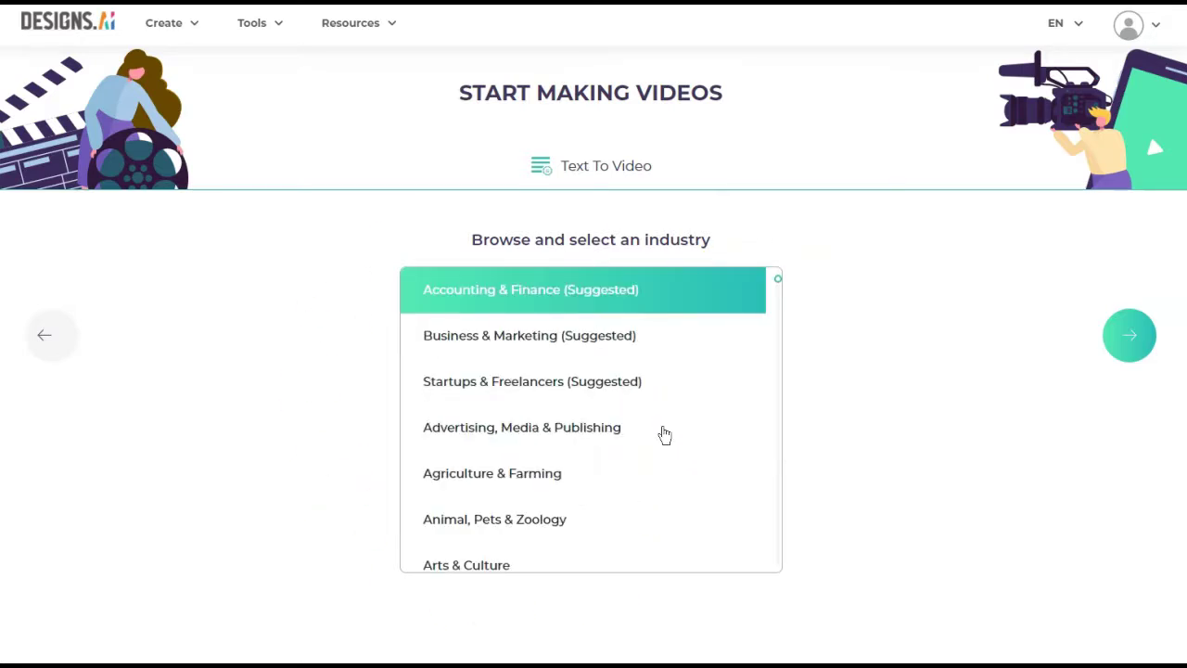
left_click(566, 336)
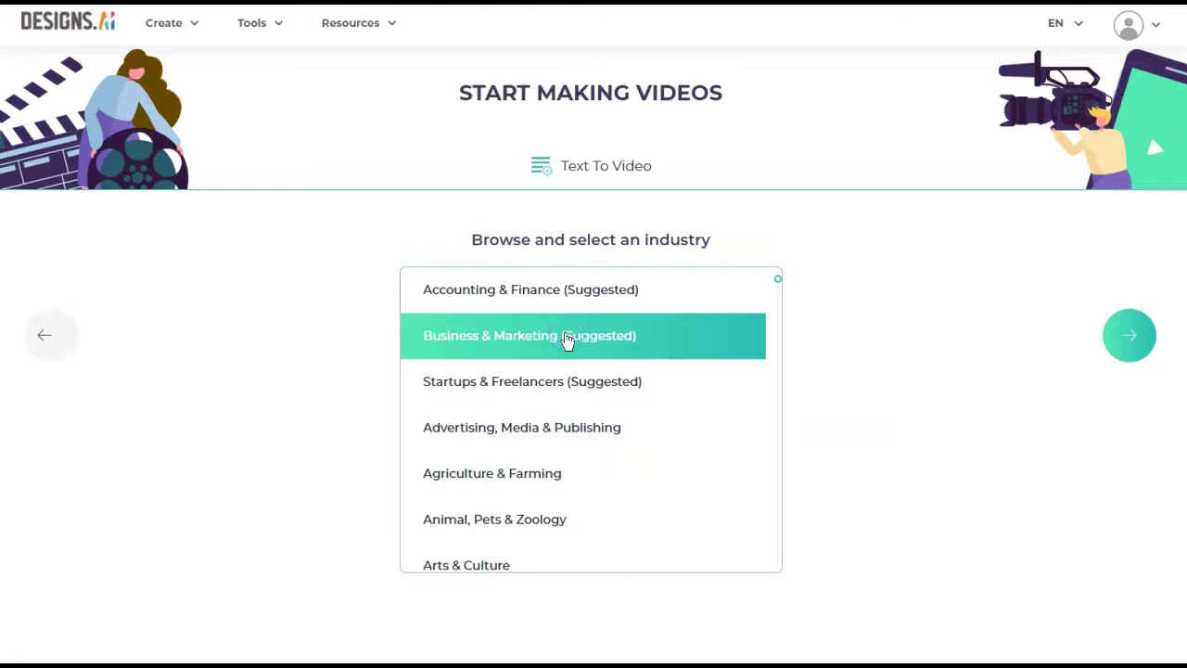
left_click(1131, 337)
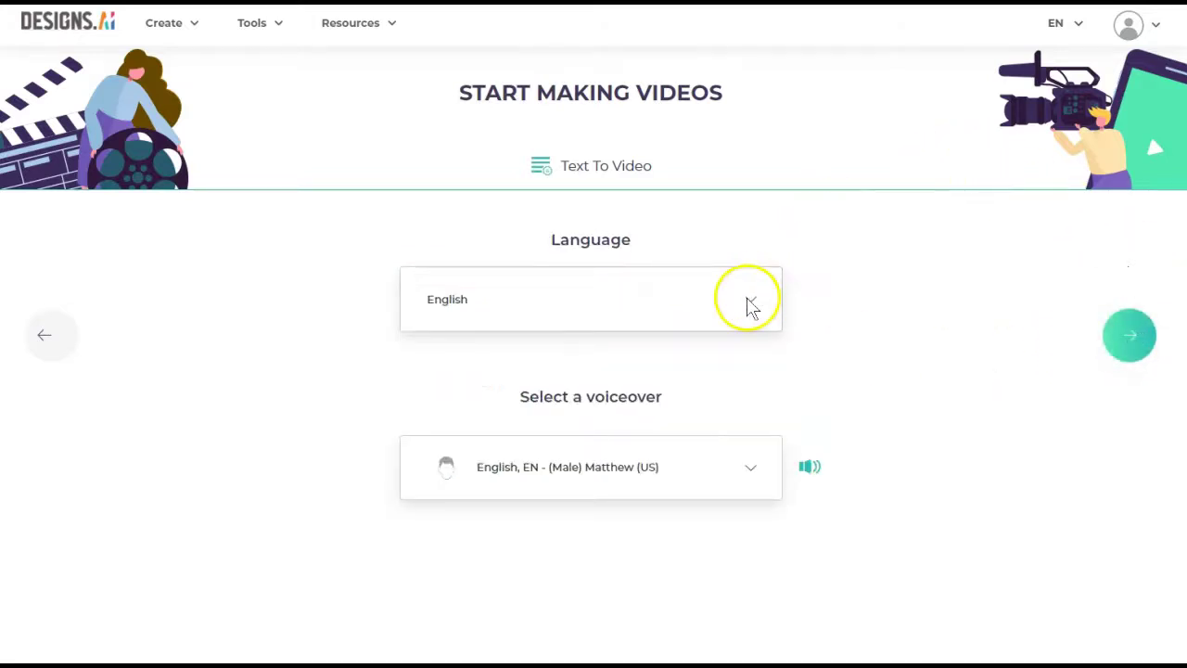
Look through the available video languages and keep English
left_click(751, 306)
left_click(750, 306)
left_click(751, 305)
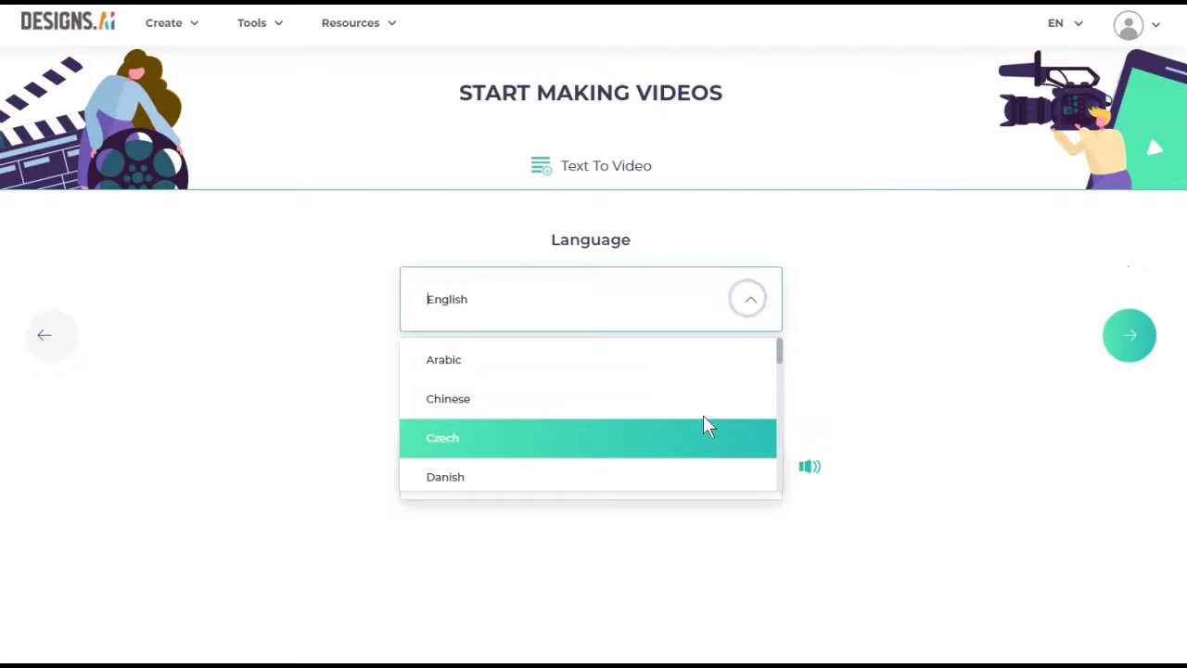
scroll(704, 422, "down", 10)
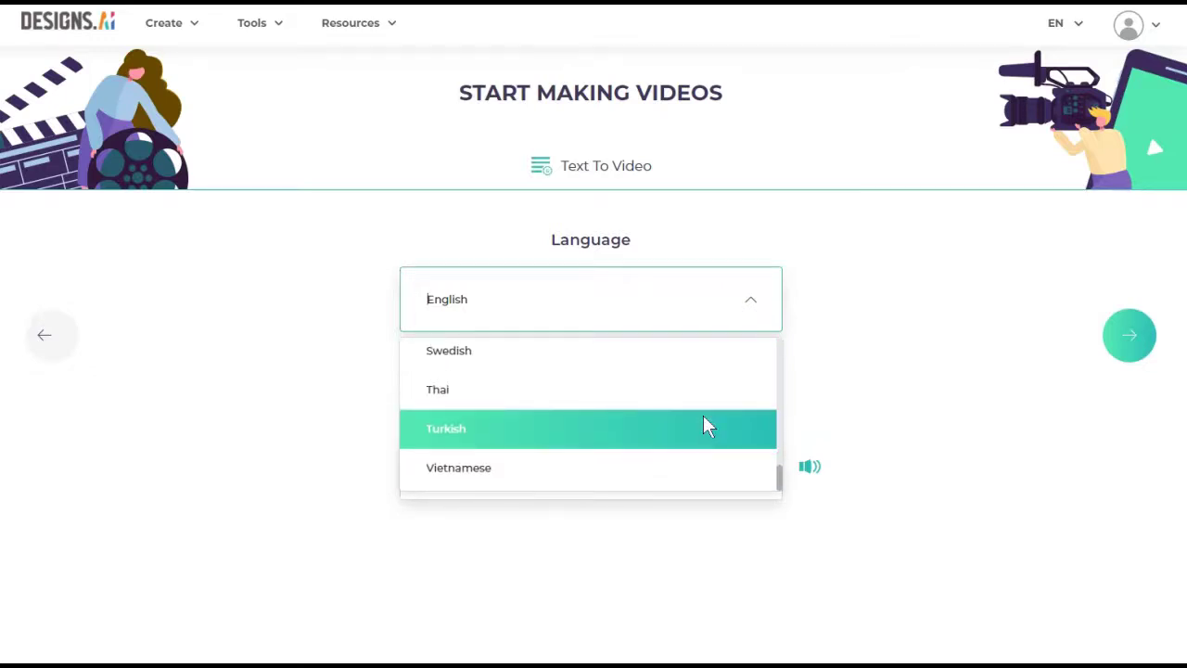
left_click(563, 326)
Choose and preview the English female Emma (GB) voiceover, and continue to the video editor
left_click(753, 469)
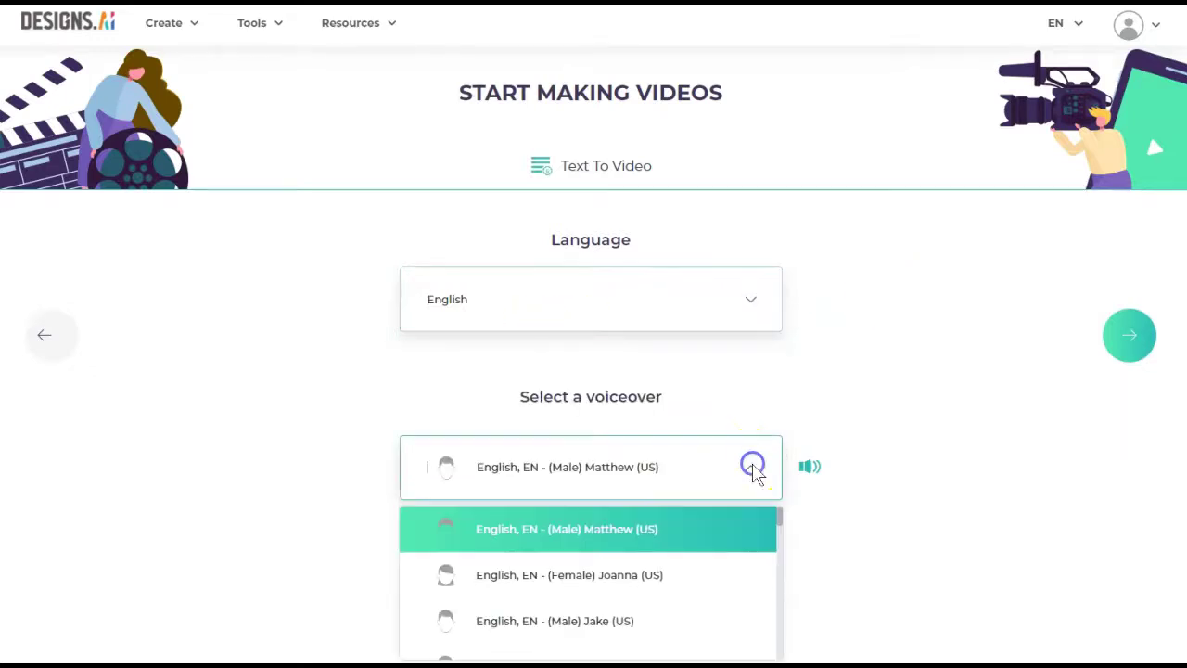
scroll(747, 564, "down", 3)
scroll(750, 571, "down", 4)
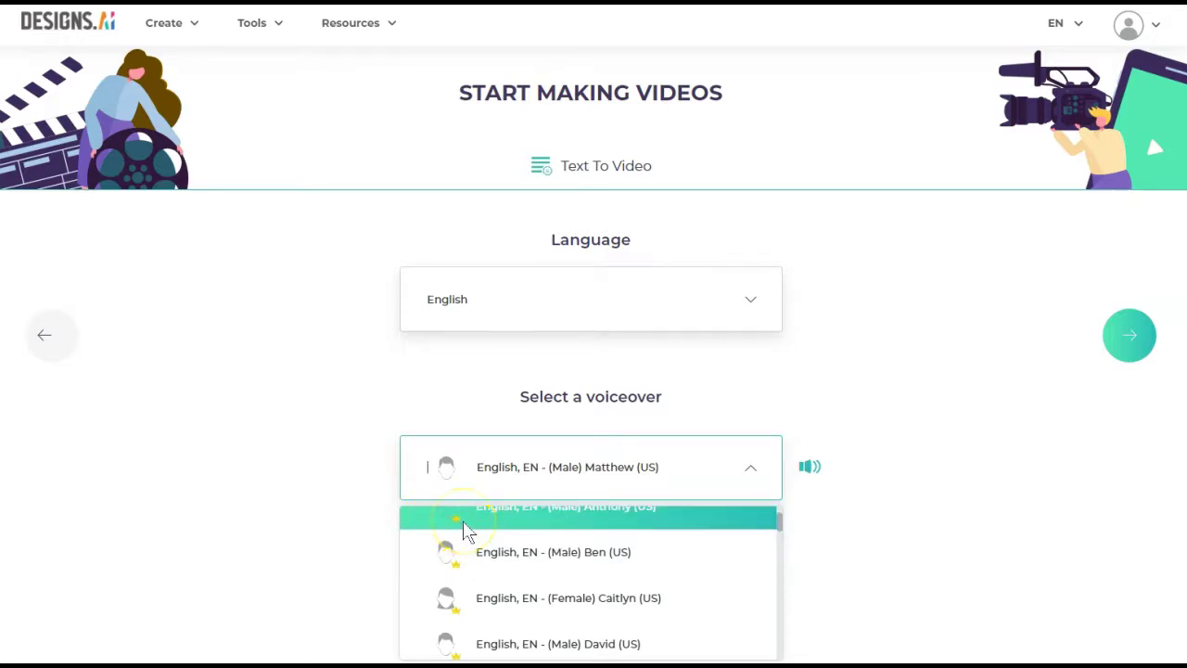
scroll(626, 594, "down", 5)
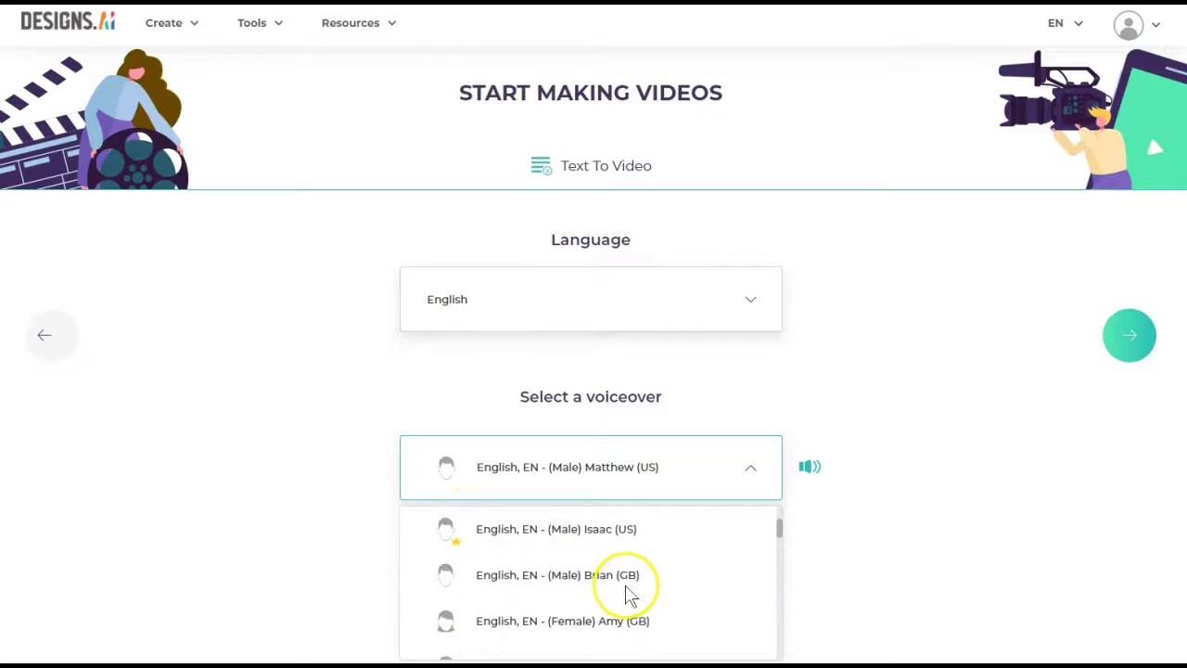
scroll(626, 593, "up", 2)
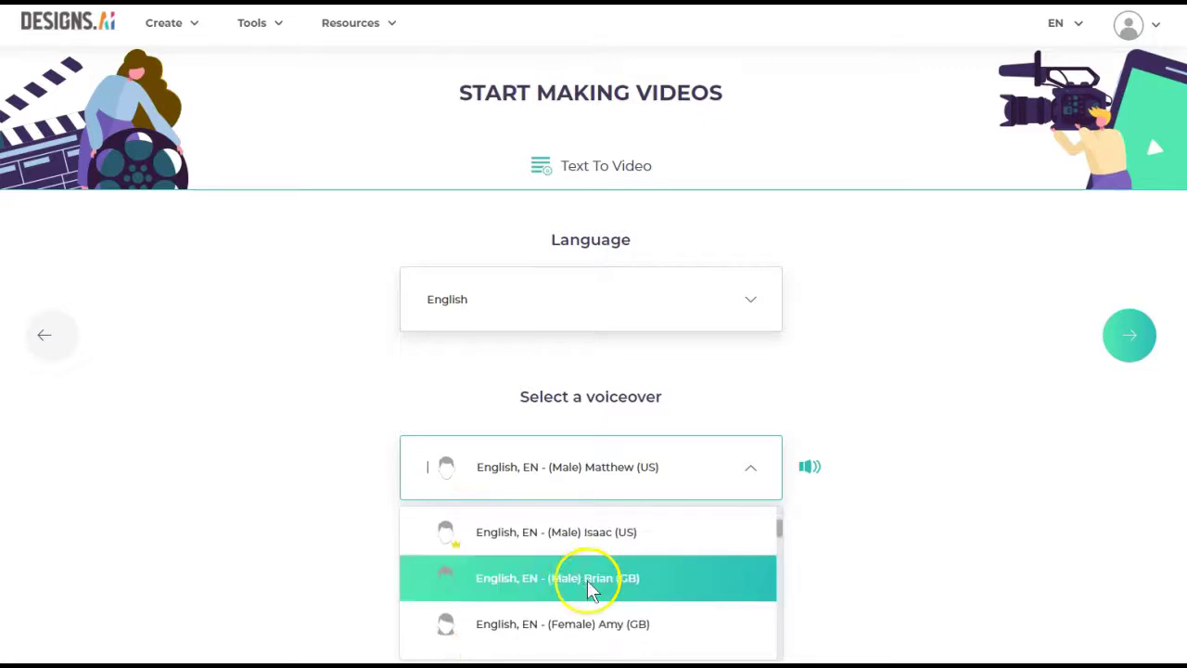
scroll(649, 585, "down", 2)
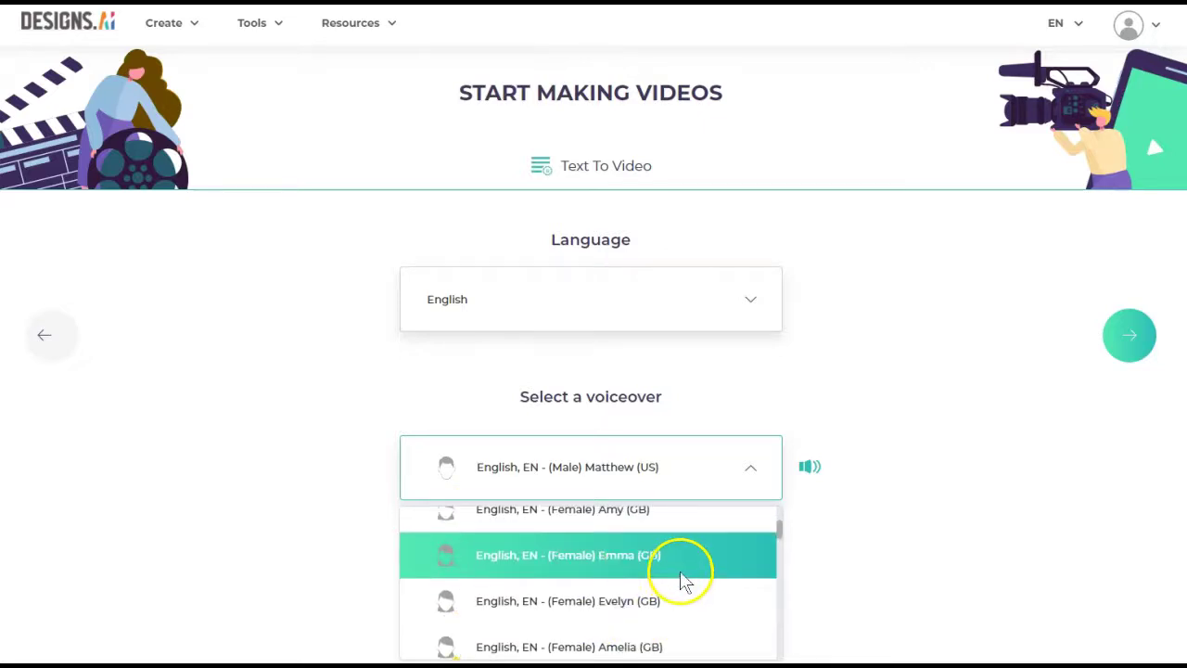
left_click(487, 560)
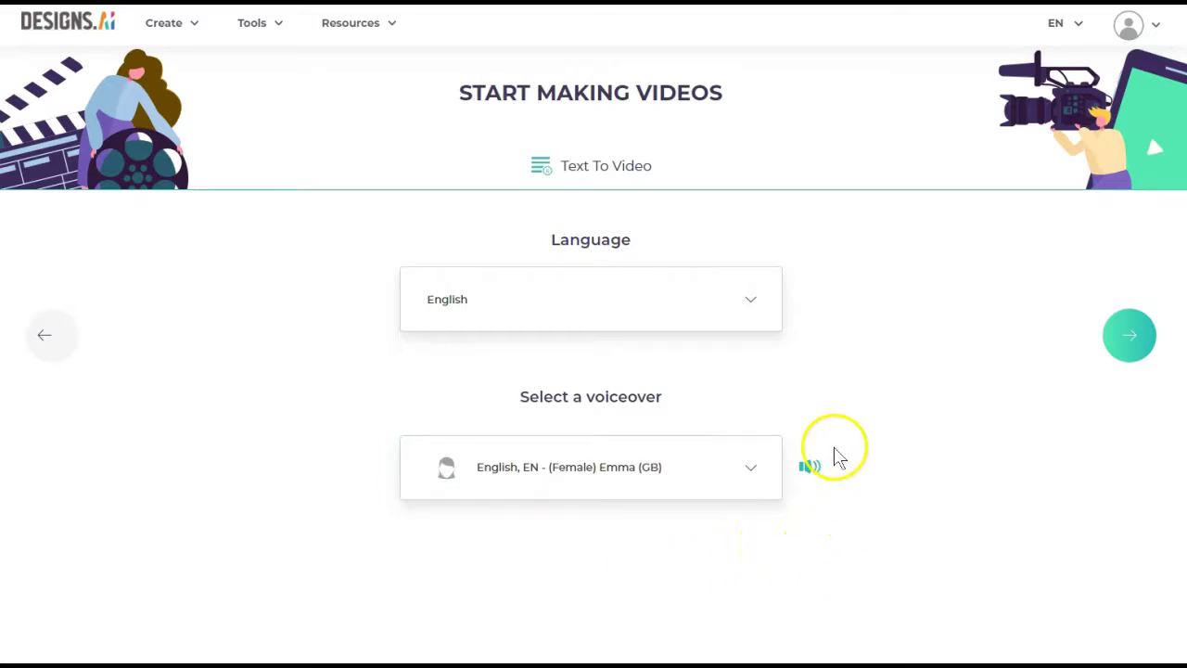
left_click(810, 469)
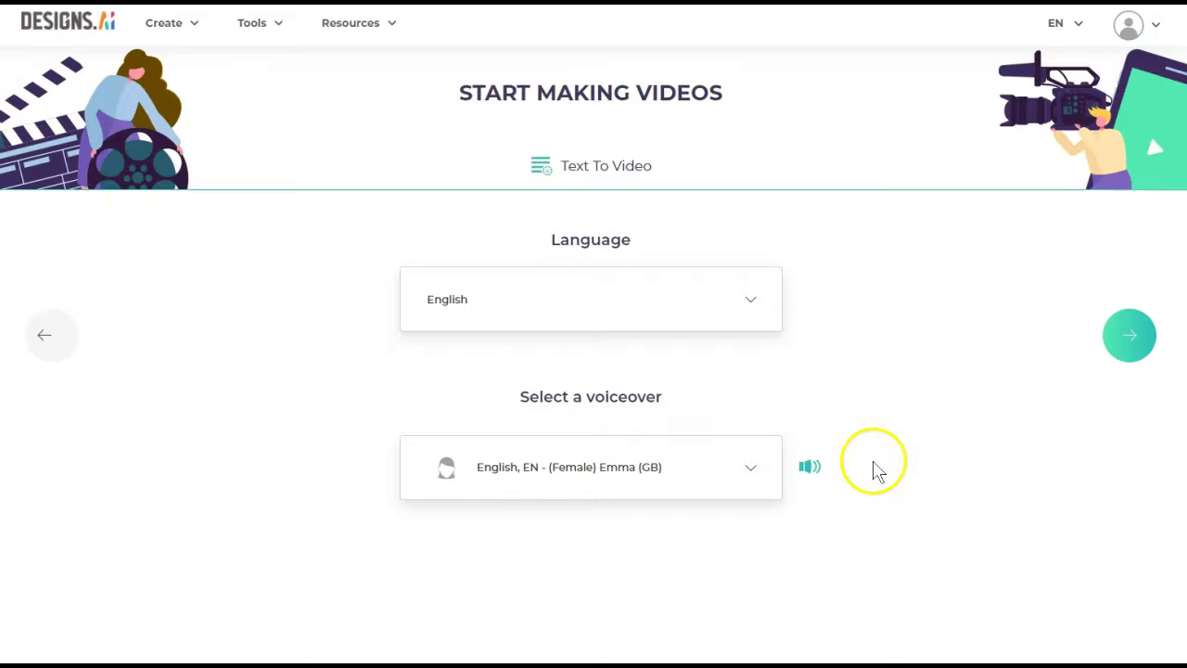
left_click(1131, 336)
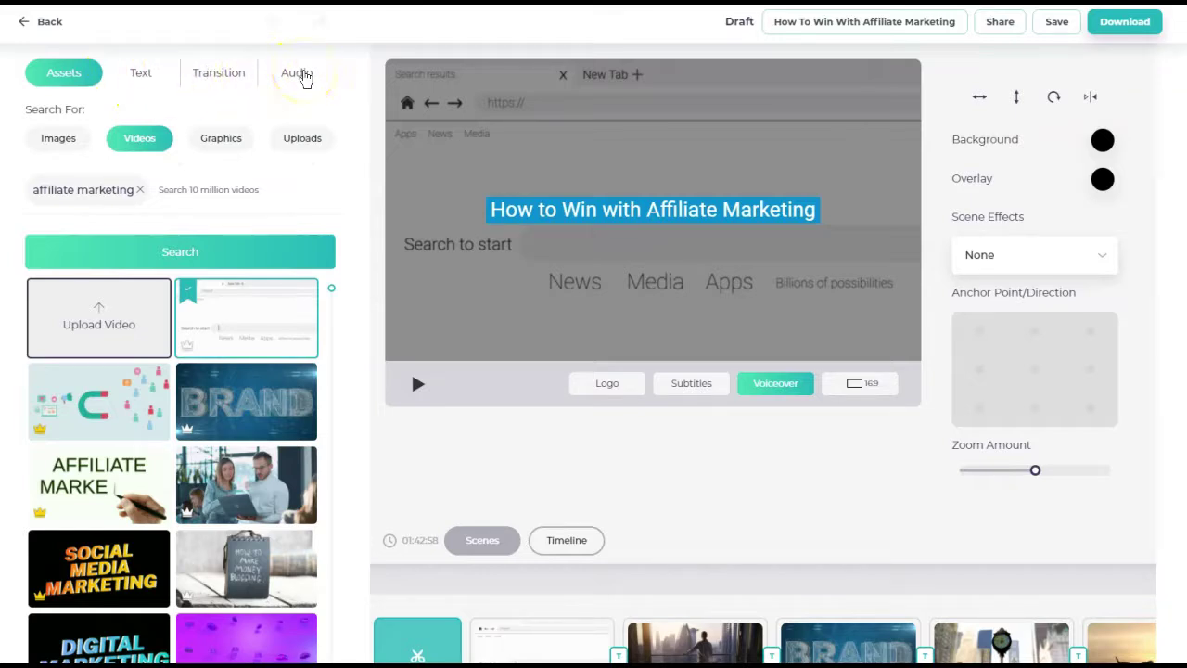
Lower the background music volume of the video draft to near its minimum
left_click(300, 72)
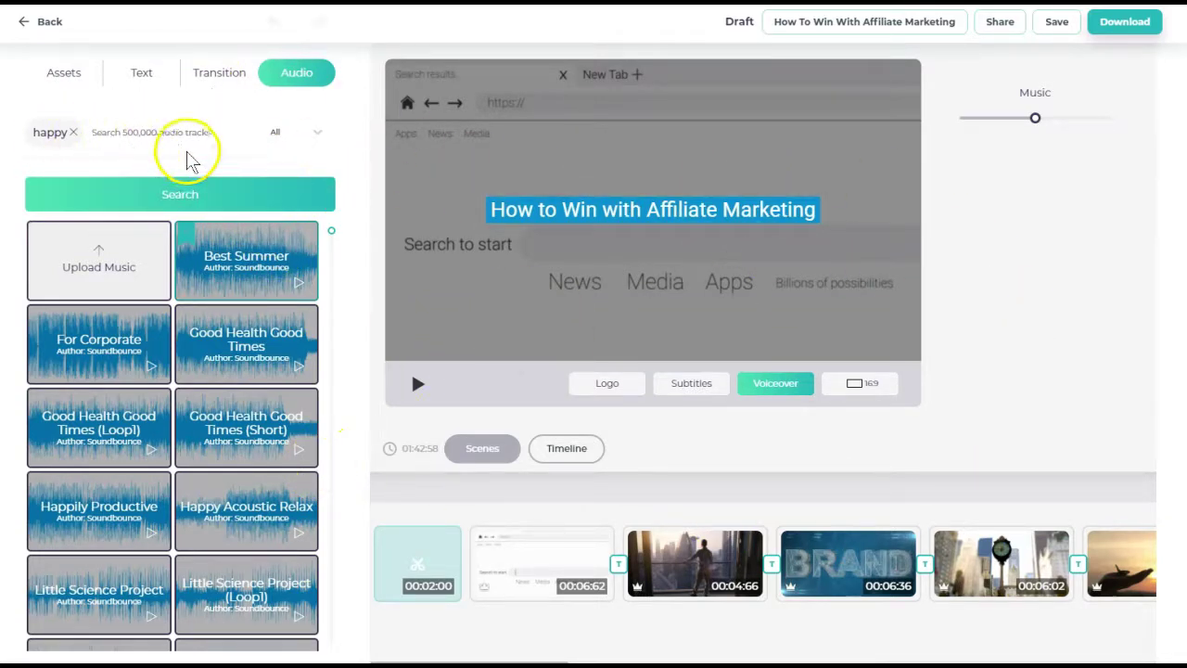
left_click(1035, 118)
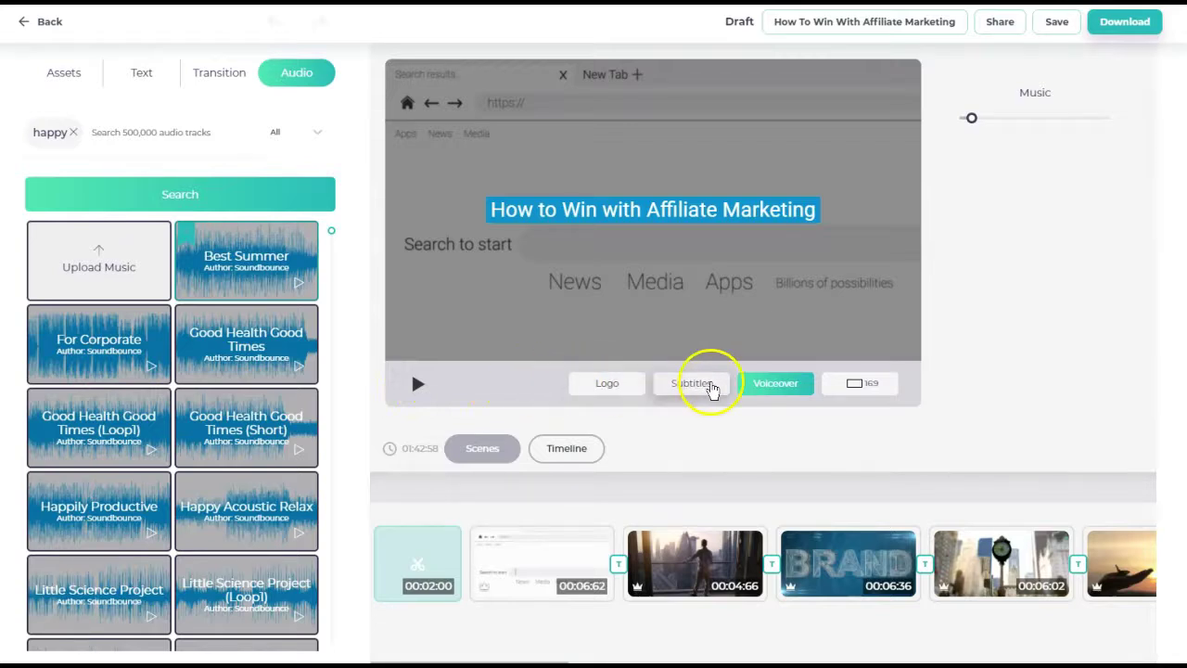
Show the draft's voiceover settings and choose 16:9 as the aspect ratio
left_click(692, 383)
left_click(775, 383)
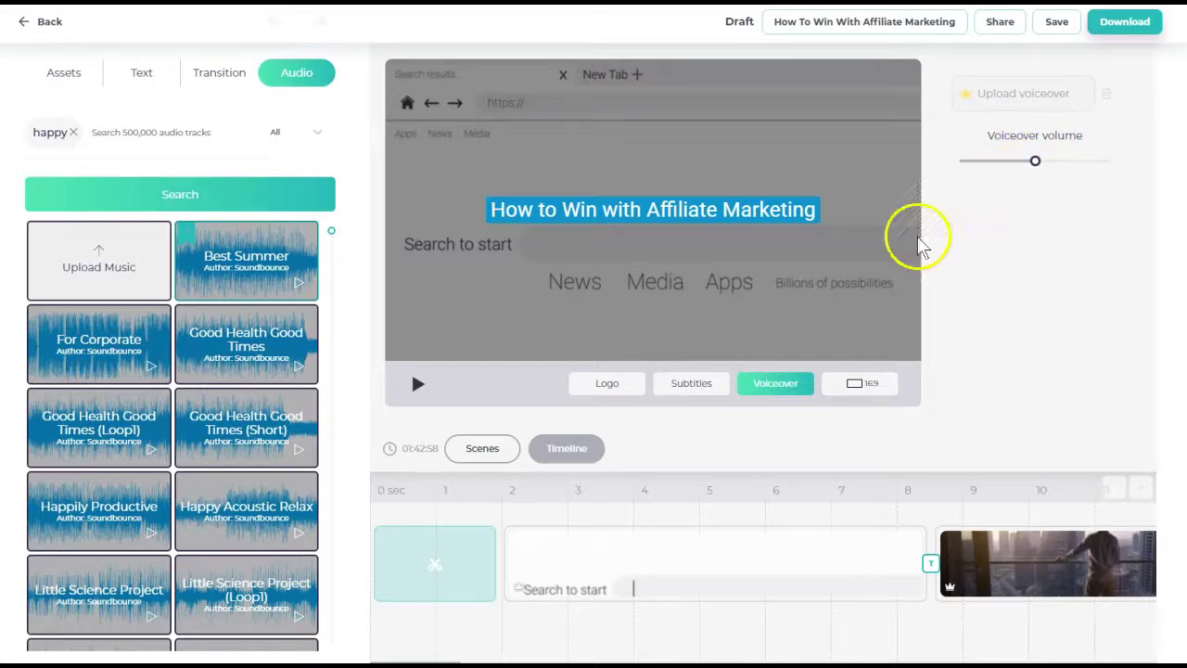
left_click(873, 385)
left_click(874, 261)
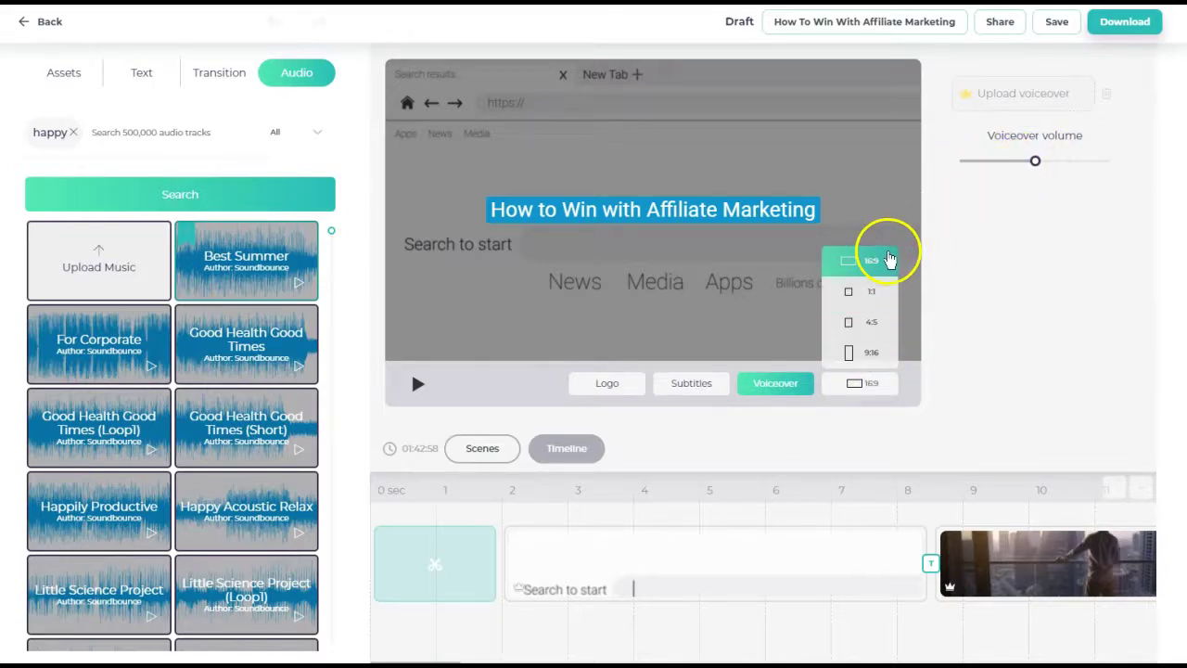
Compare the scenes and timeline views of the draft and keep the scenes view
left_click(873, 325)
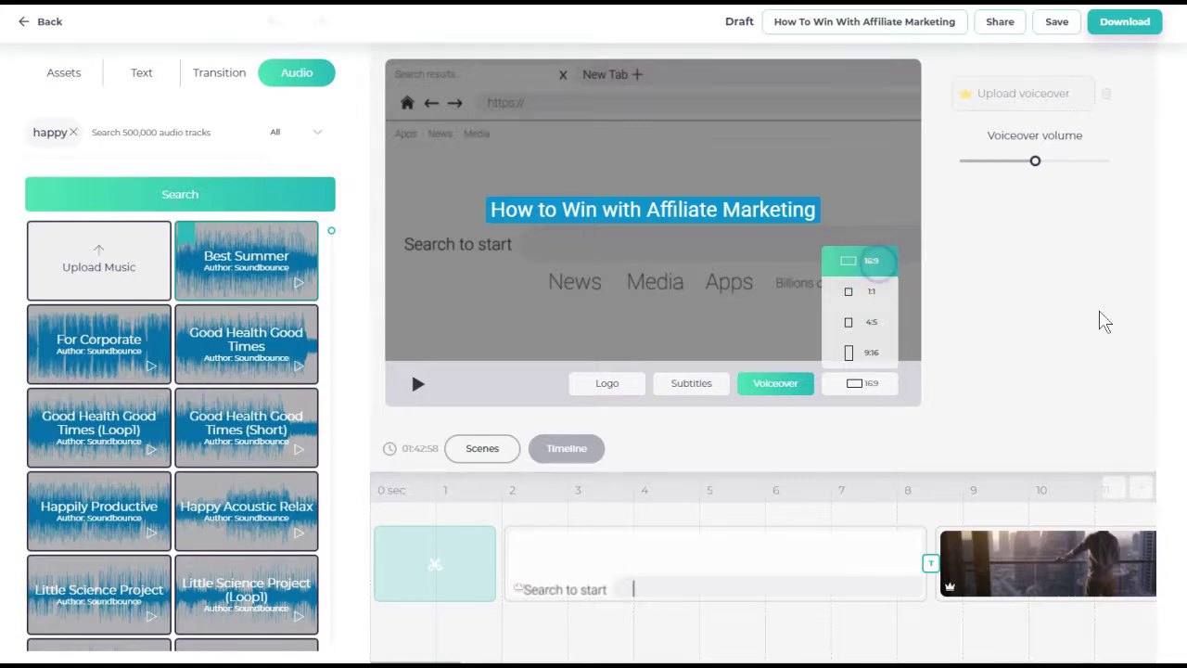
scroll(1104, 319, "down", 1)
left_click(479, 415)
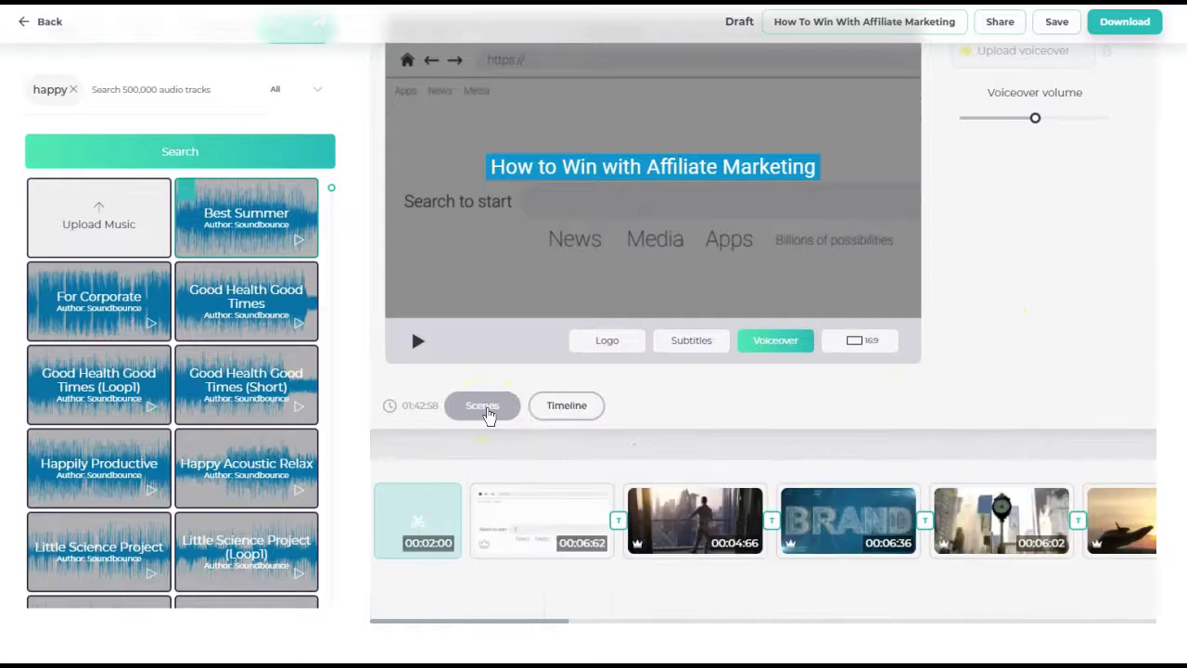
left_click(569, 416)
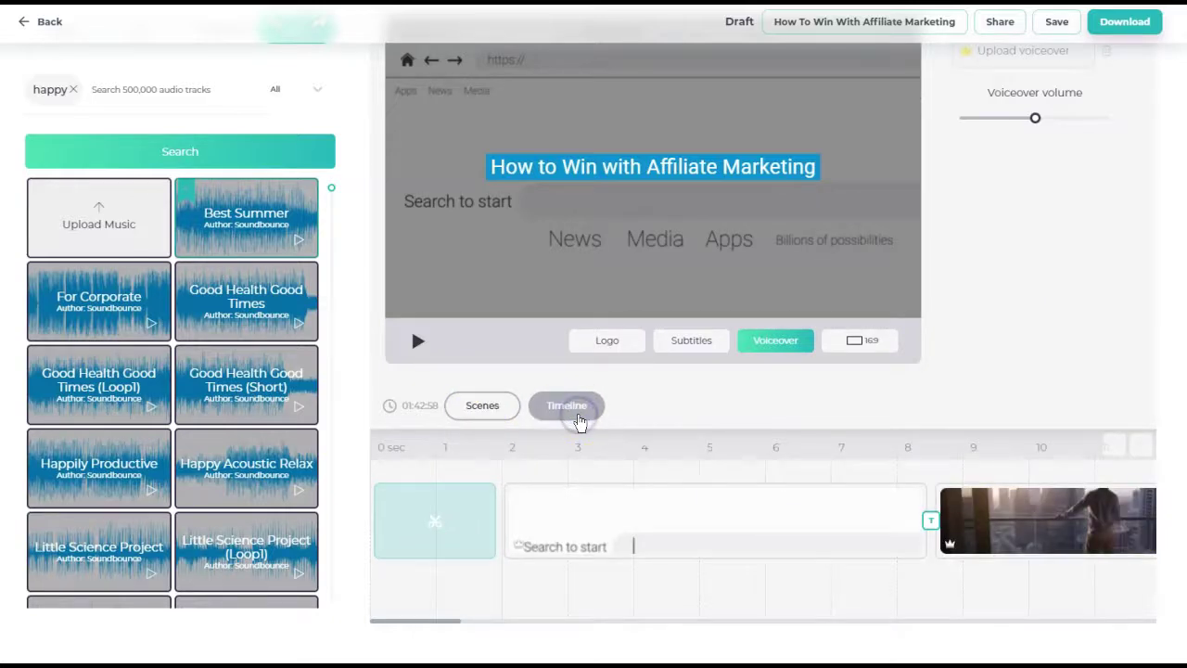
left_click(489, 414)
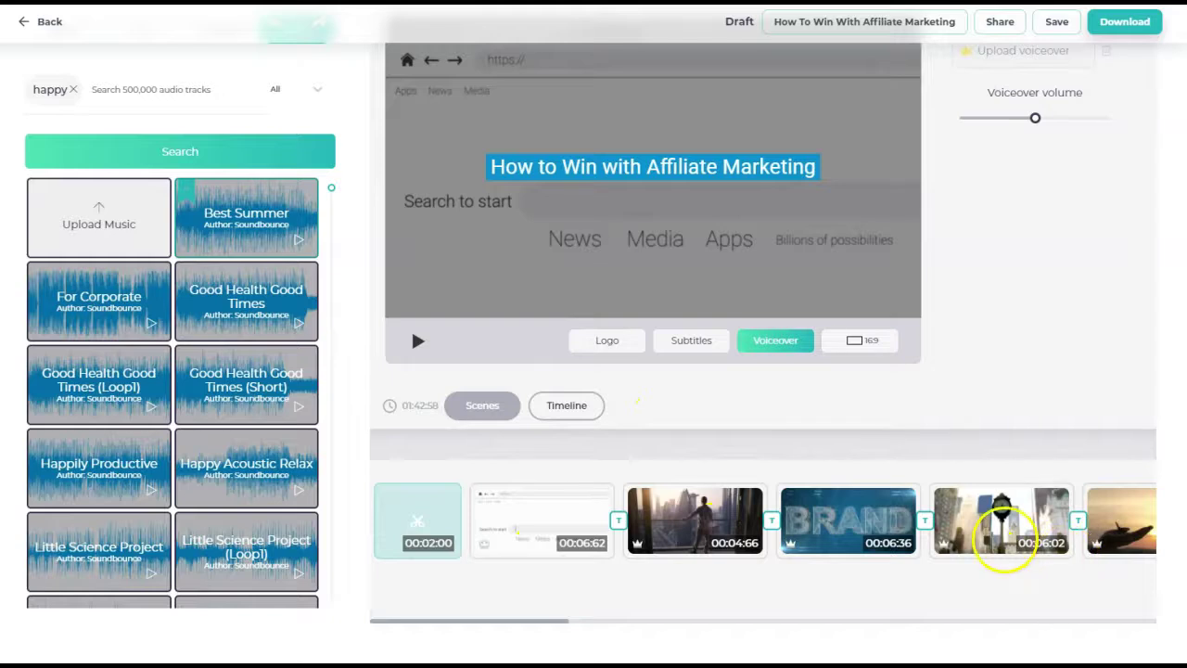
Look through the draft's scene clips from the intro to the outro
left_click_drag(548, 627, 520, 612)
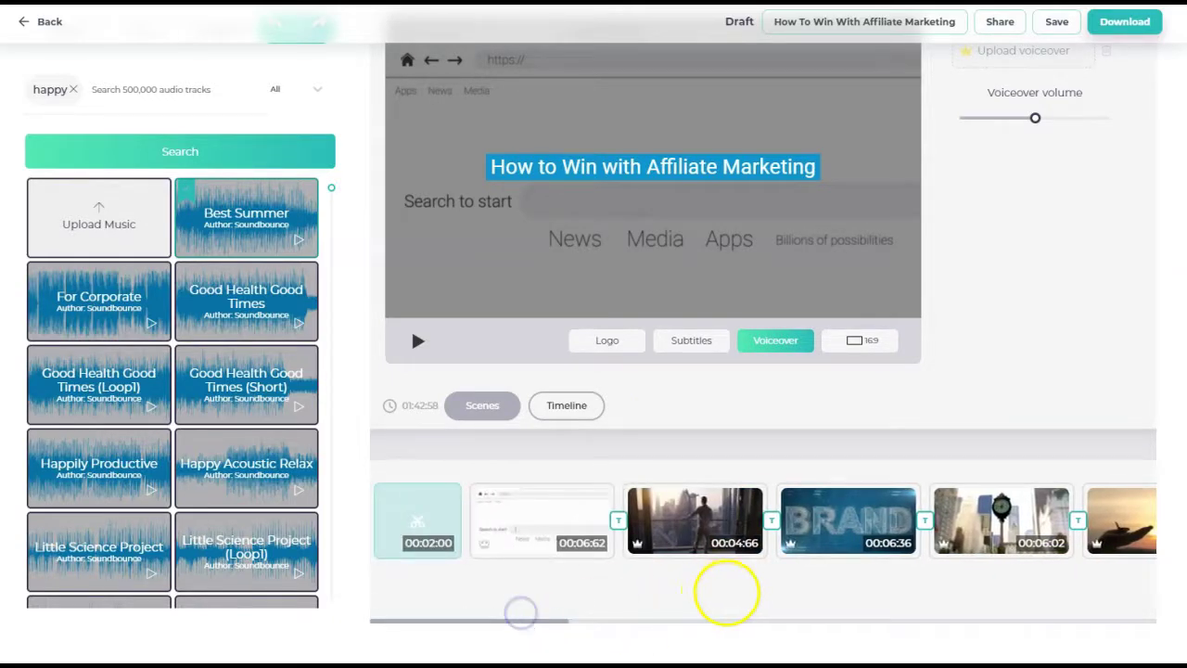
scroll(794, 556, "right", 5)
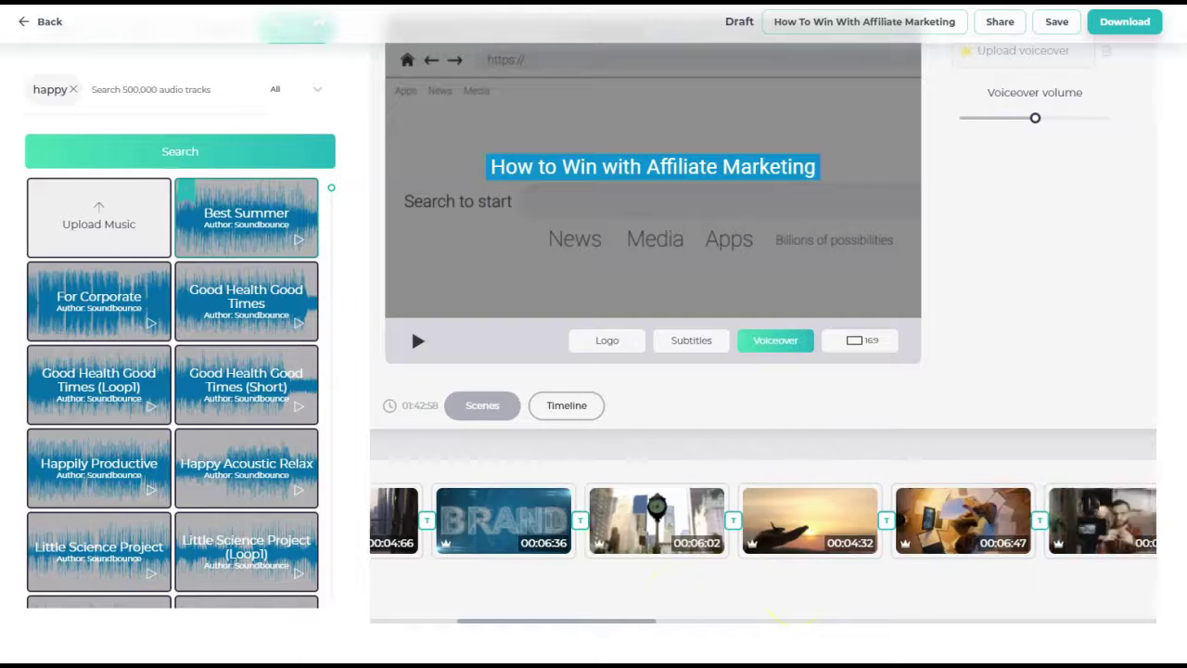
scroll(762, 521, "right", 5)
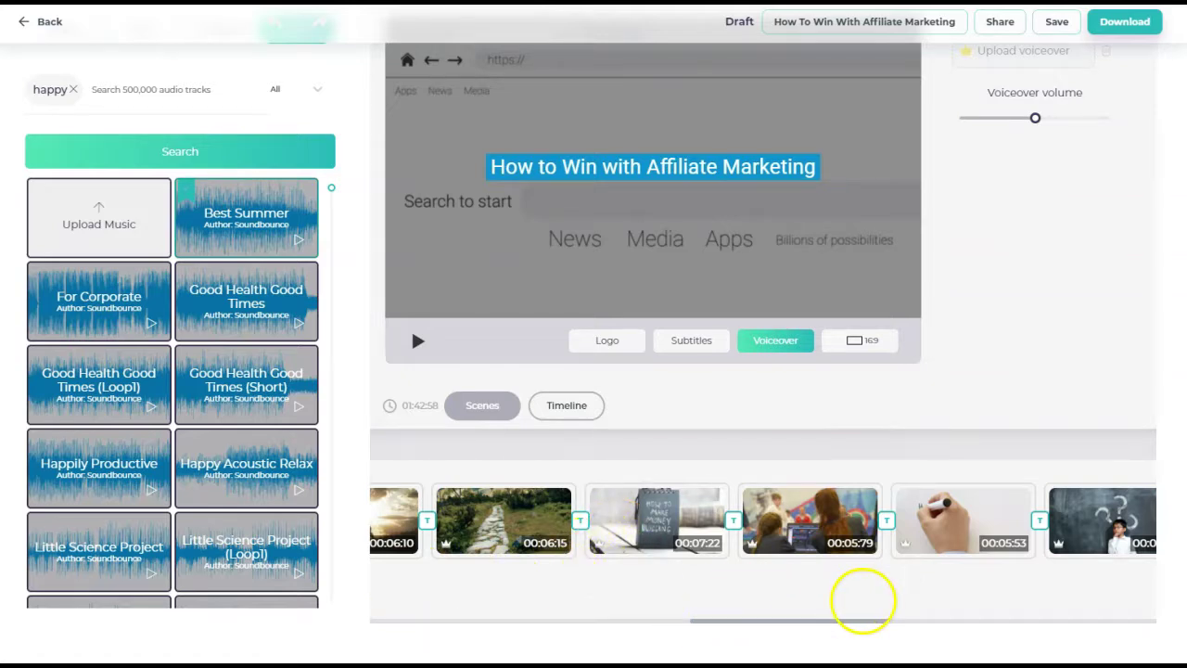
scroll(862, 601, "left", 4)
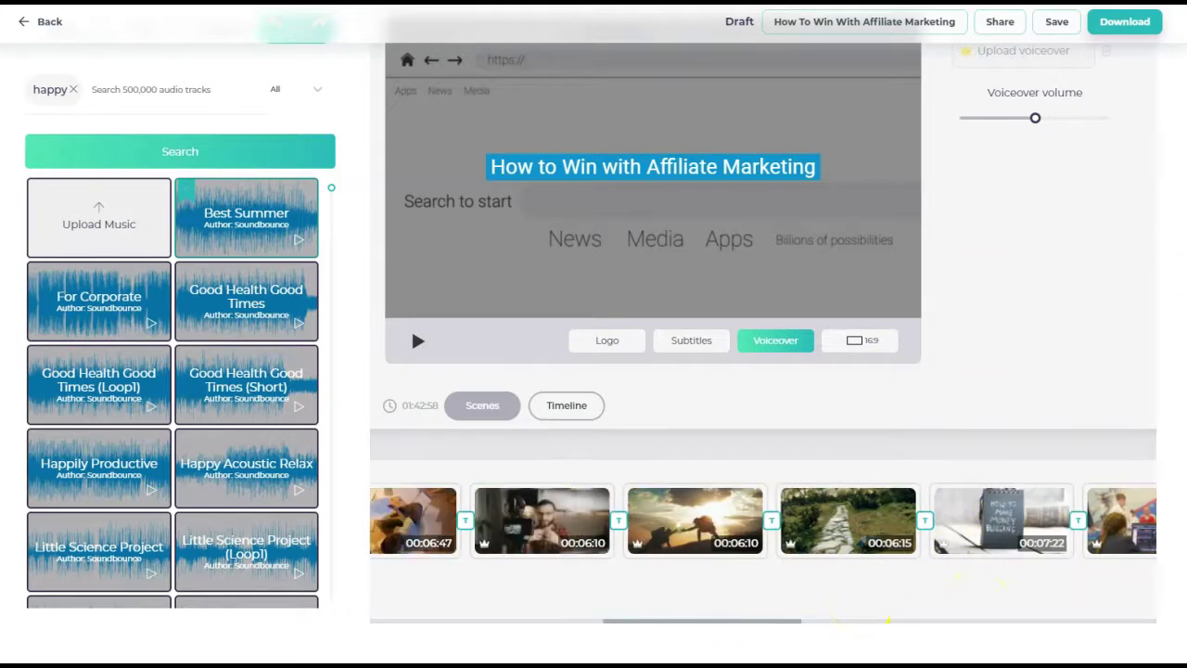
scroll(964, 579, "right", 6)
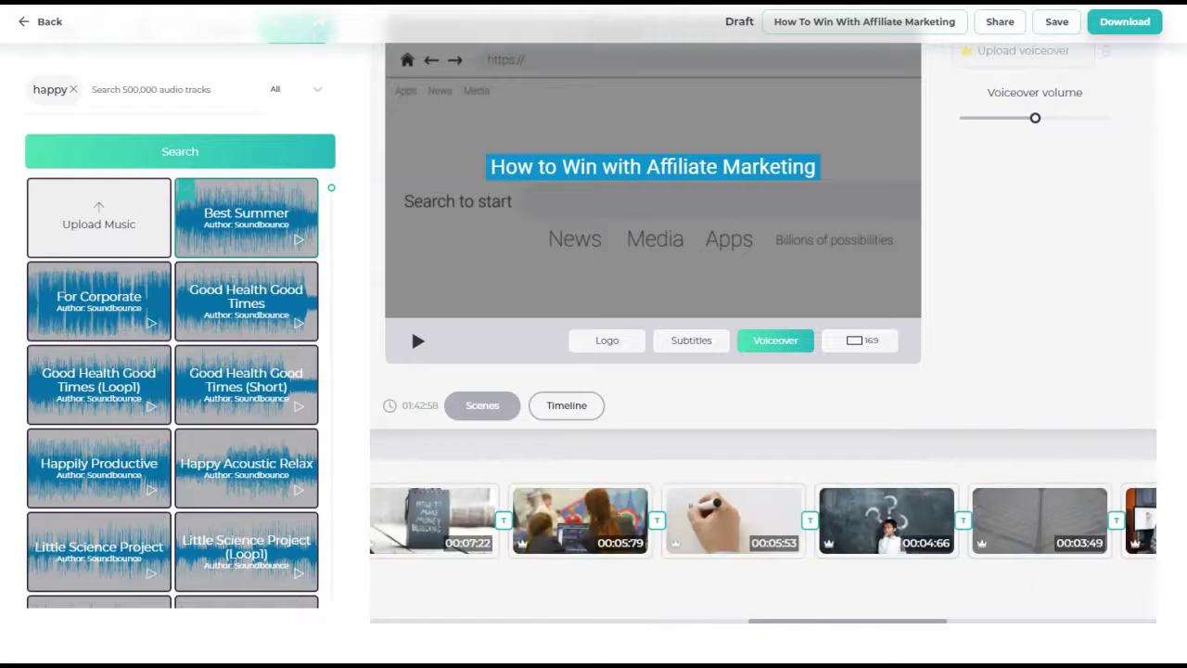
scroll(763, 552, "right", 4)
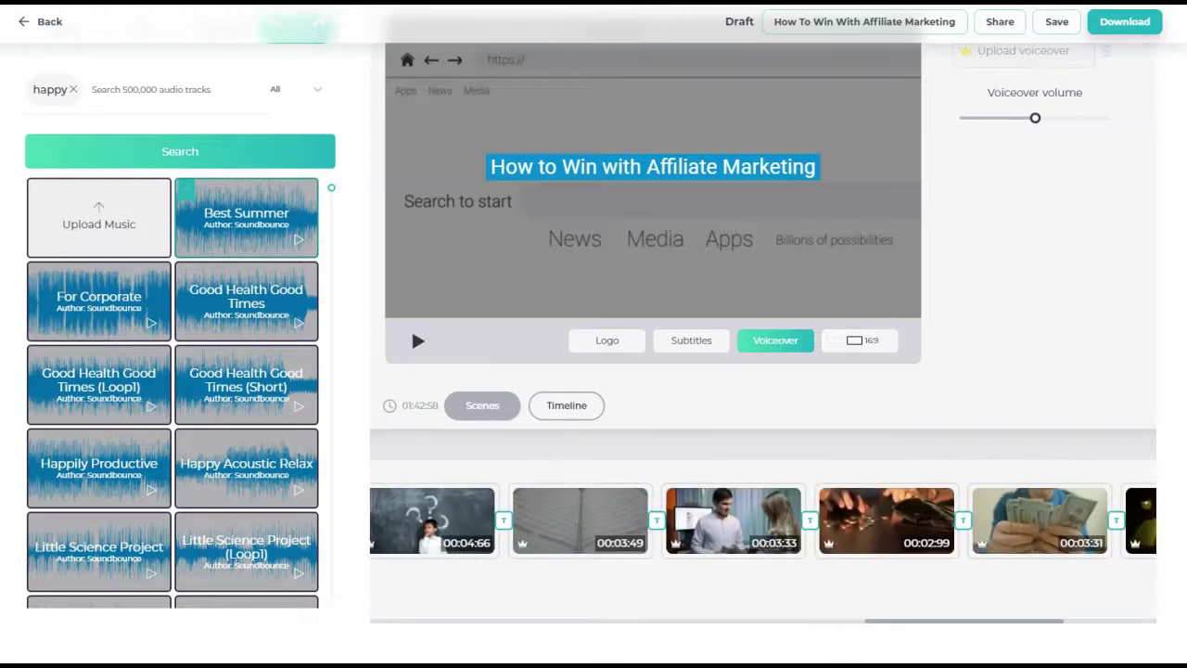
scroll(763, 521, "right", 4)
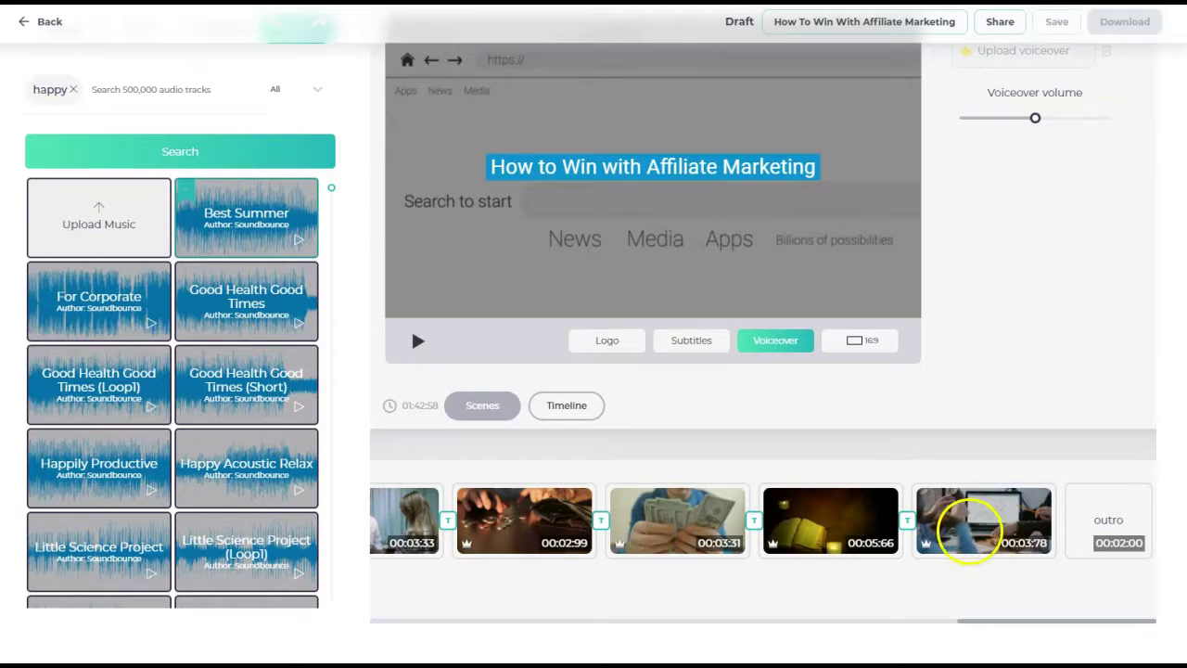
Trim the outro scene to 1 second
left_click(1114, 520)
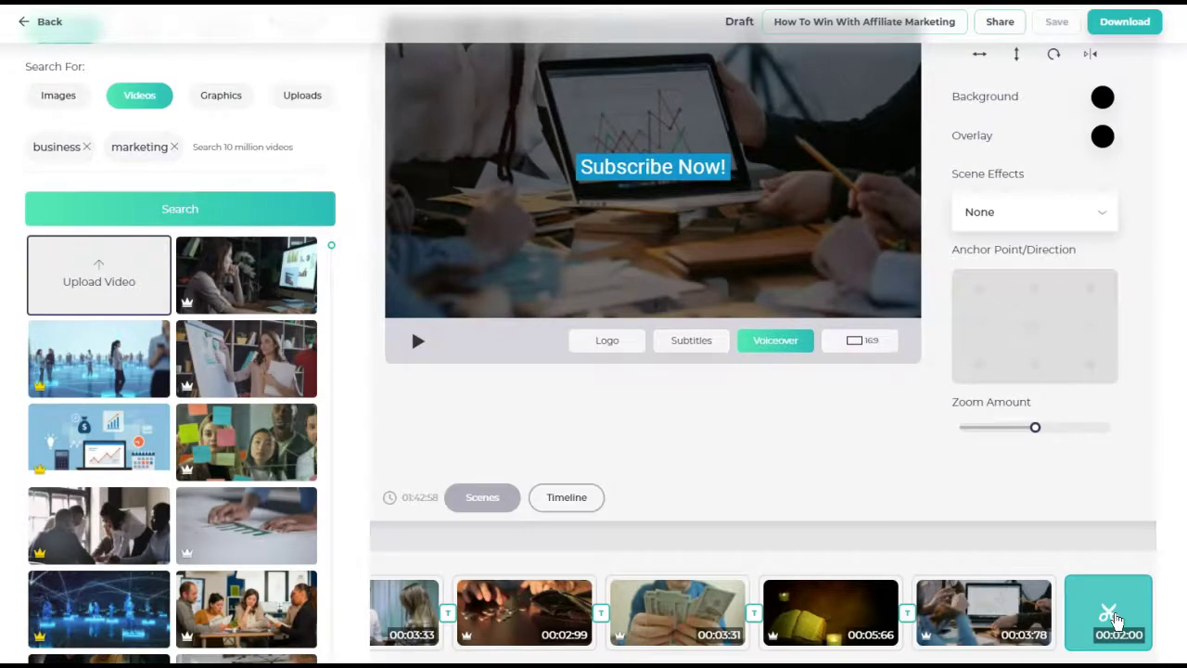
left_click(1115, 619)
left_click(695, 316)
left_click(482, 316)
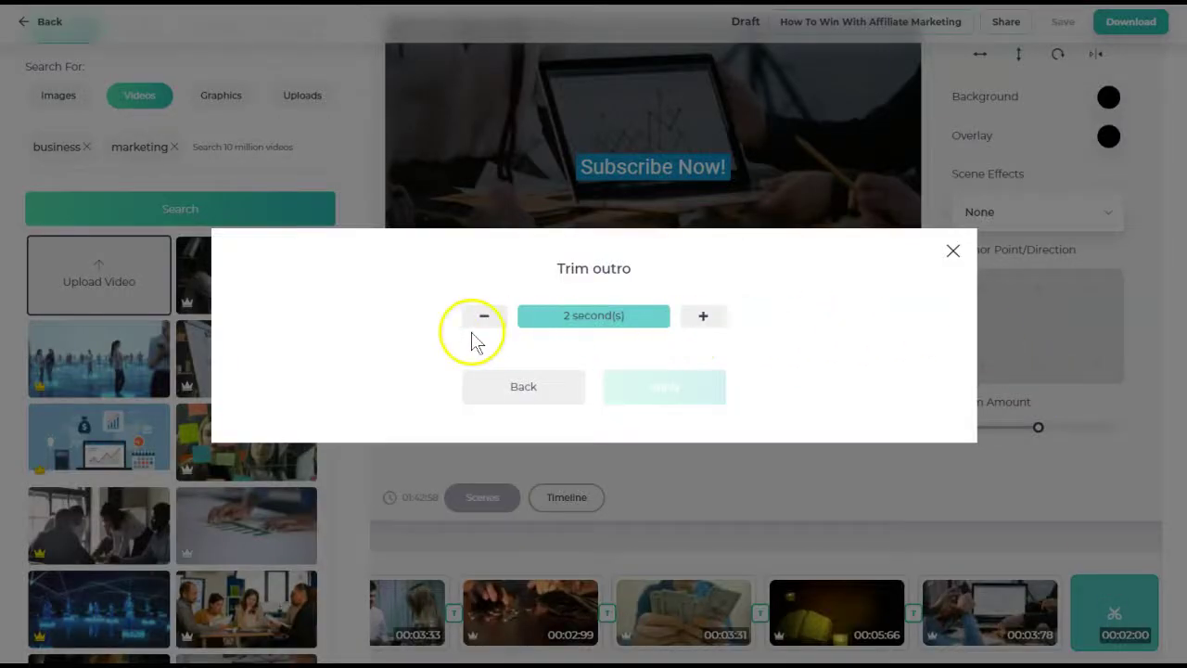
left_click(493, 317)
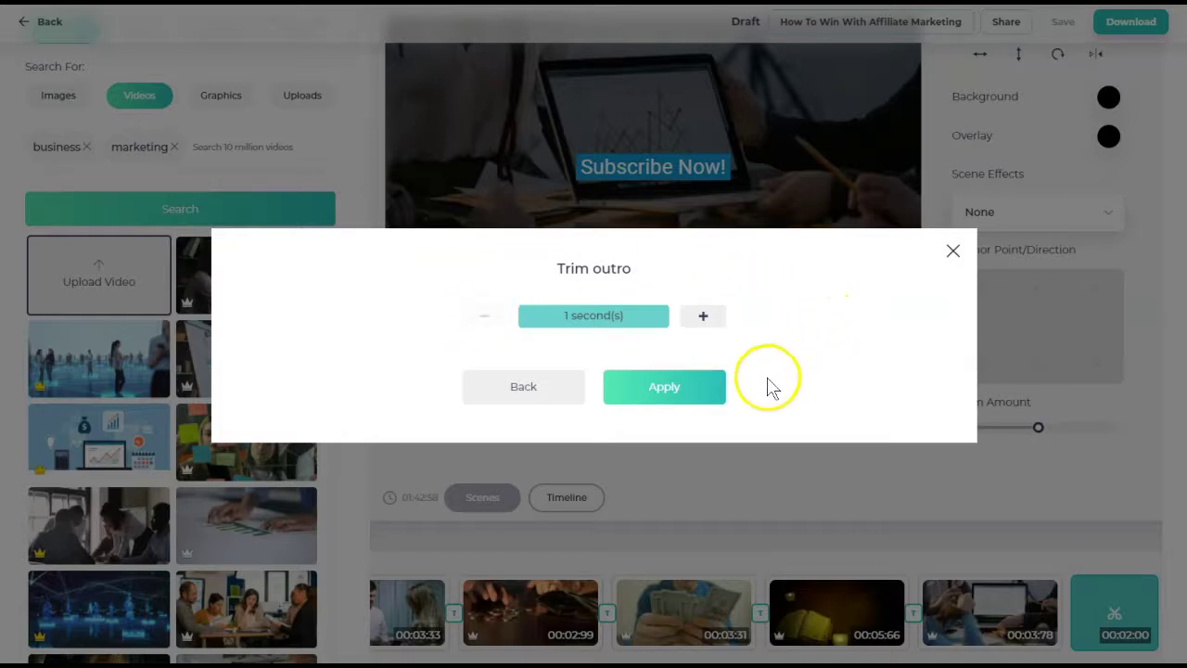
left_click(675, 385)
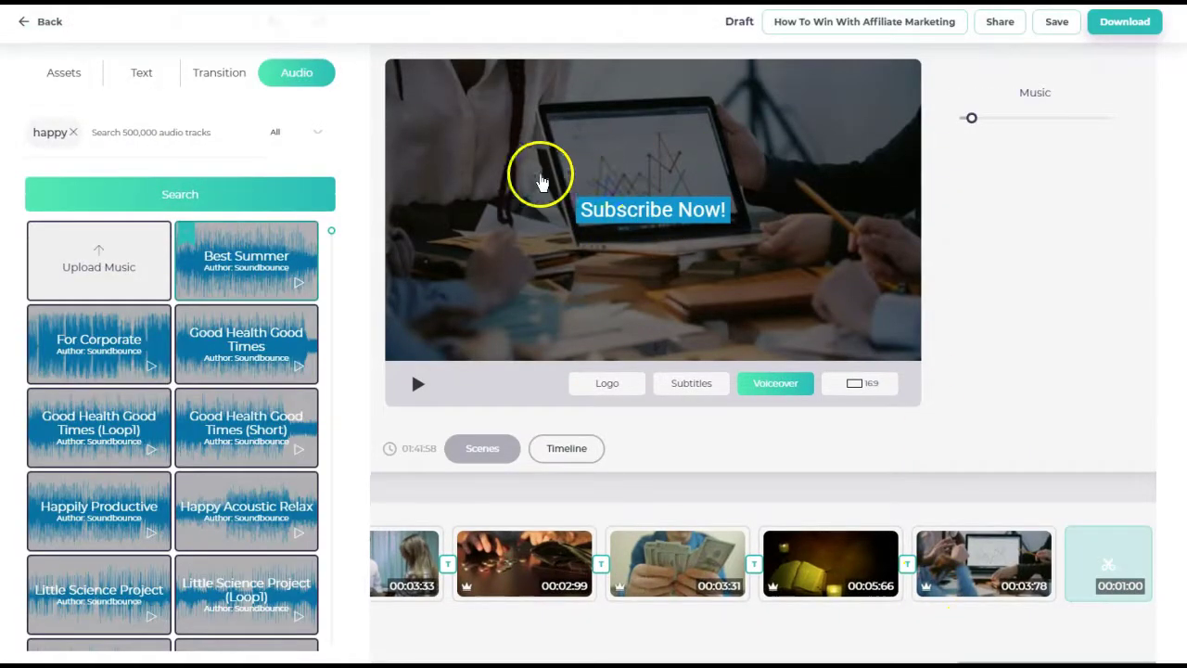
Move the outro's "Subscribe Now!" text slightly down and to the left, and change its font to Rubik
left_click(666, 222)
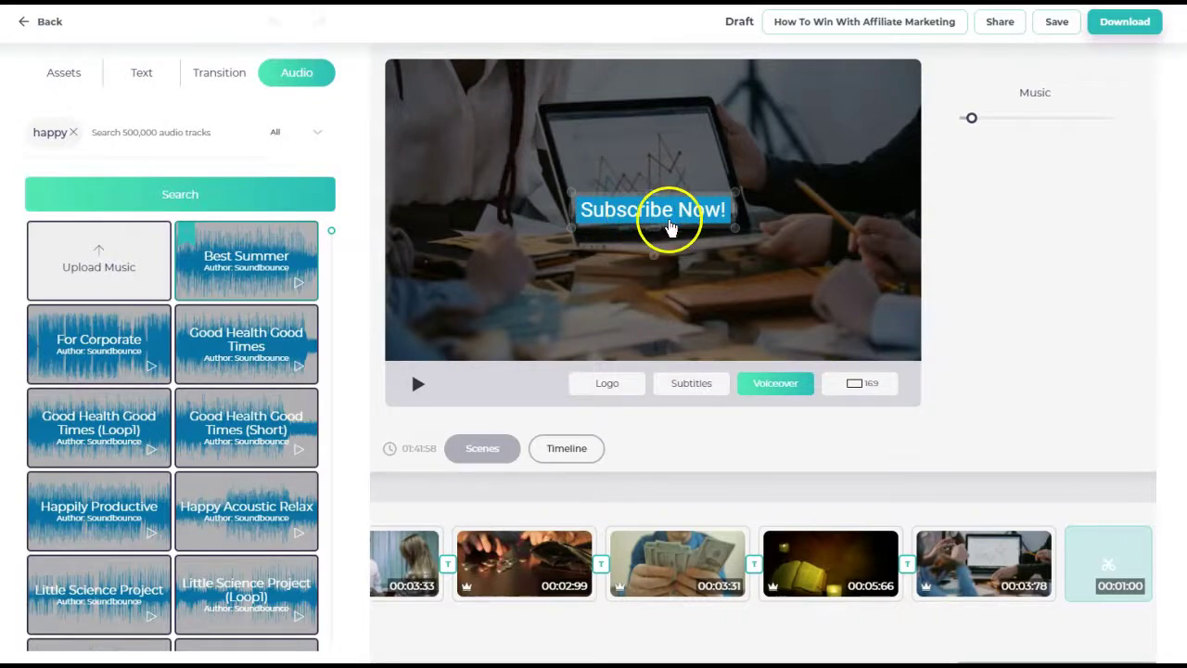
left_click(678, 213)
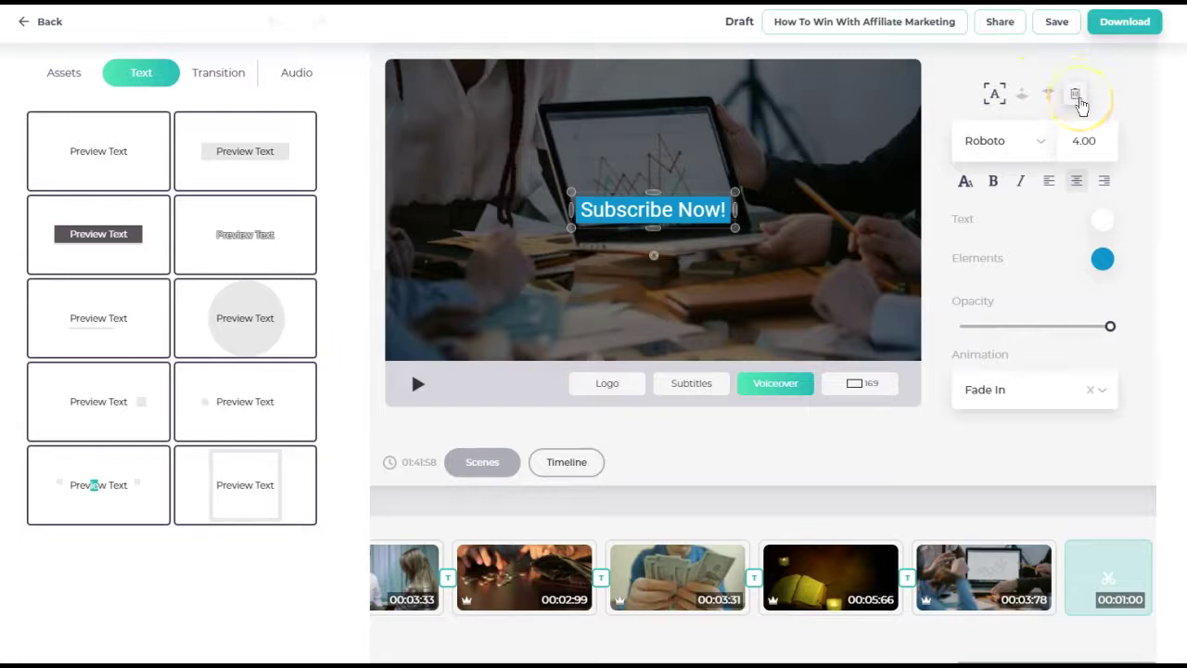
left_click_drag(688, 212, 665, 239)
left_click(1001, 140)
left_click(982, 266)
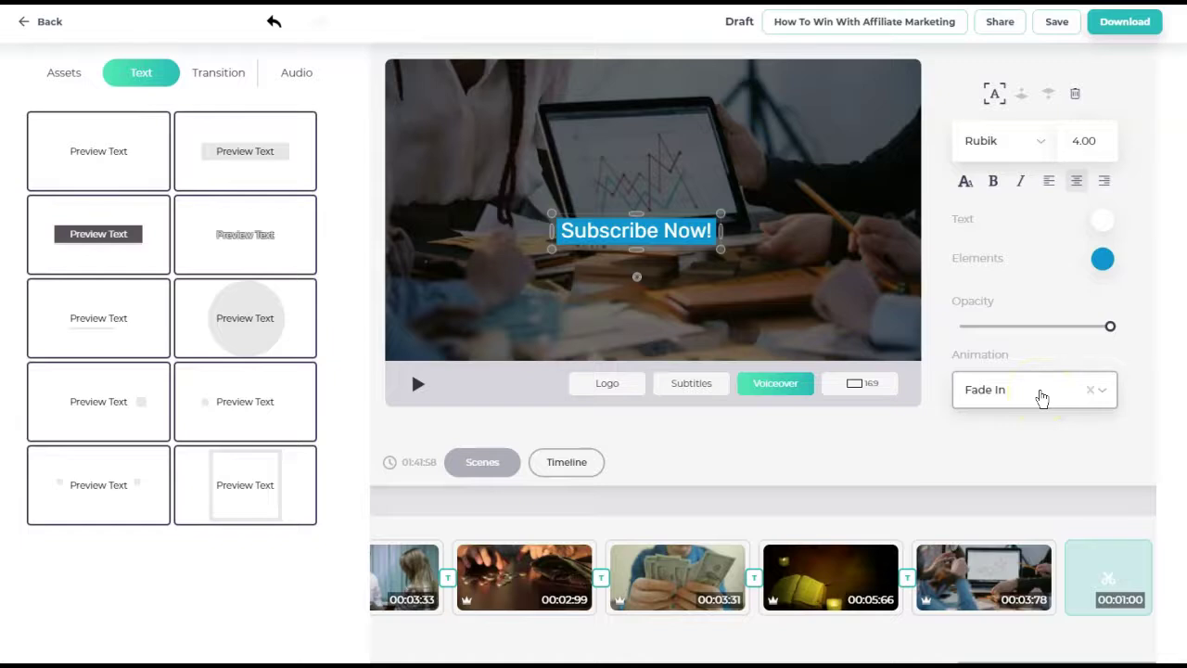
Replace the outro's text with "Get it now!"
double_click(622, 233)
left_click(459, 183)
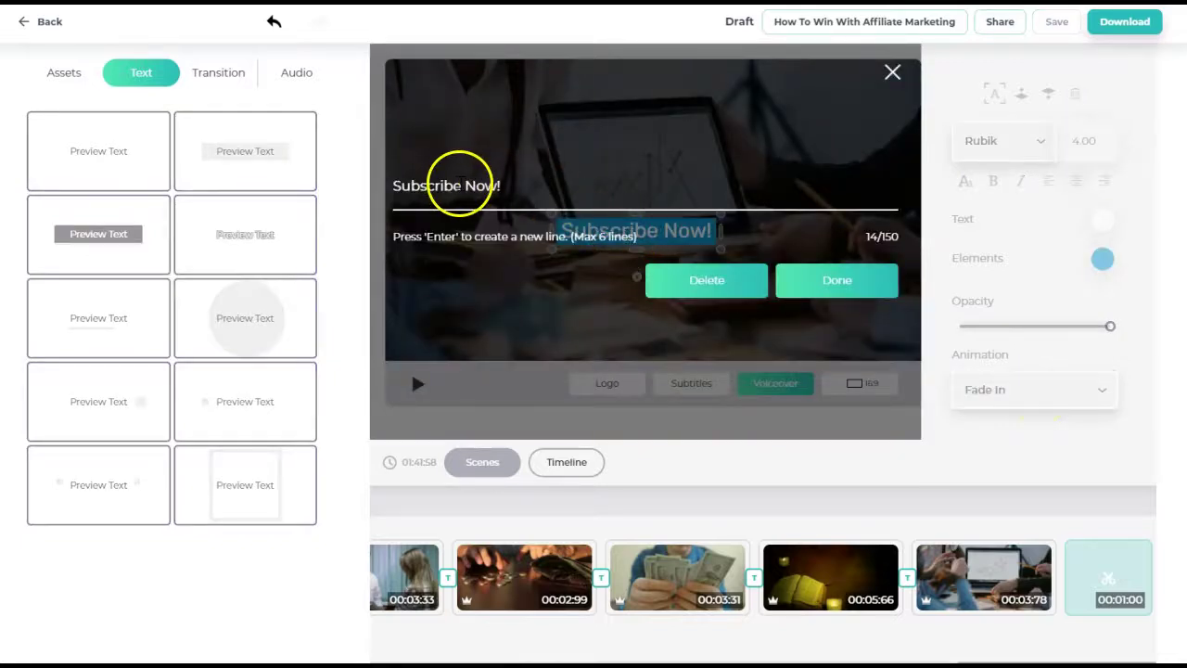
key("ctrl+a")
type("Get it now!")
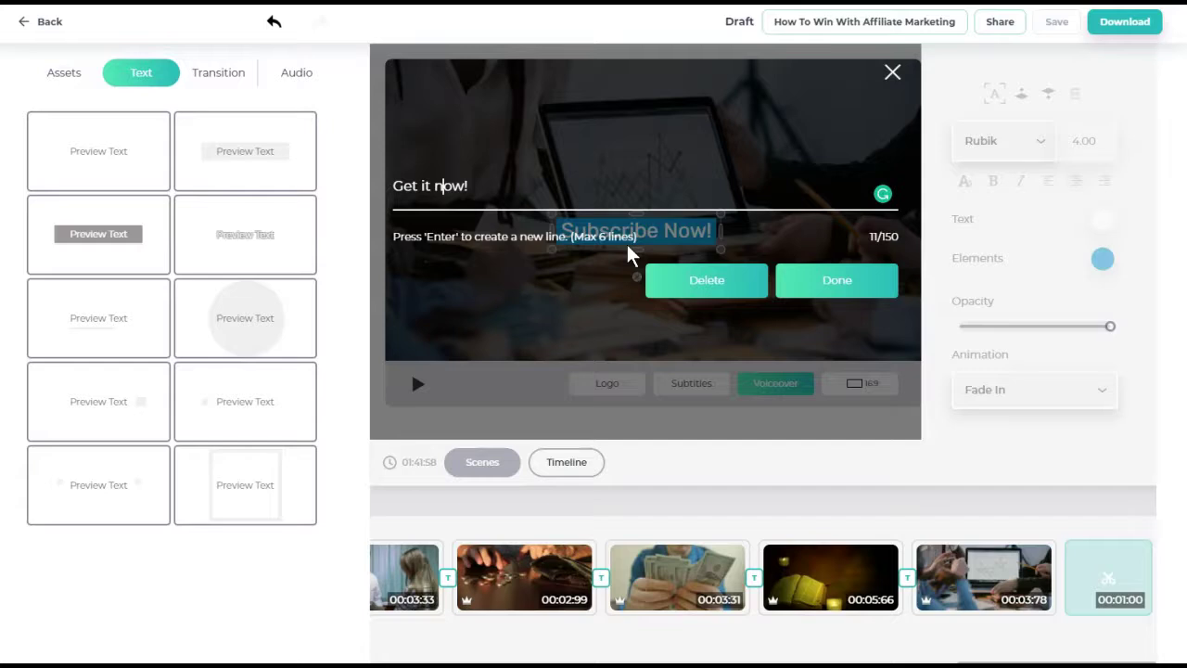
left_click(737, 219)
left_click(834, 279)
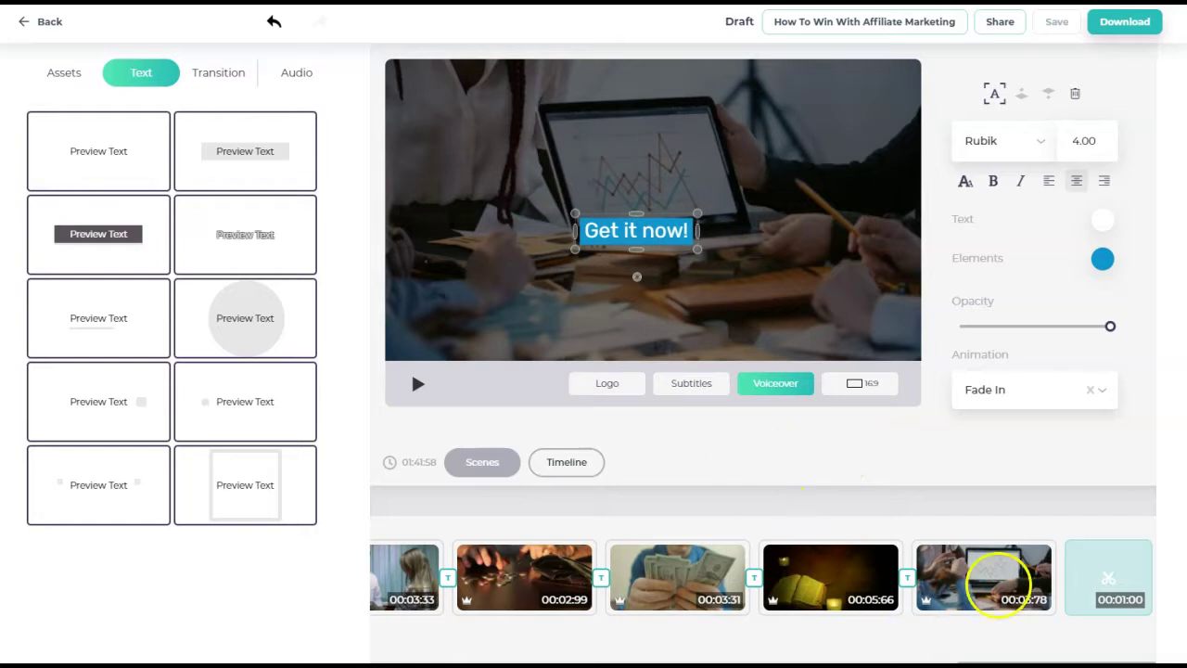
Shorten the caption of the last scene before the outro to "Get it here!"
left_click(997, 582)
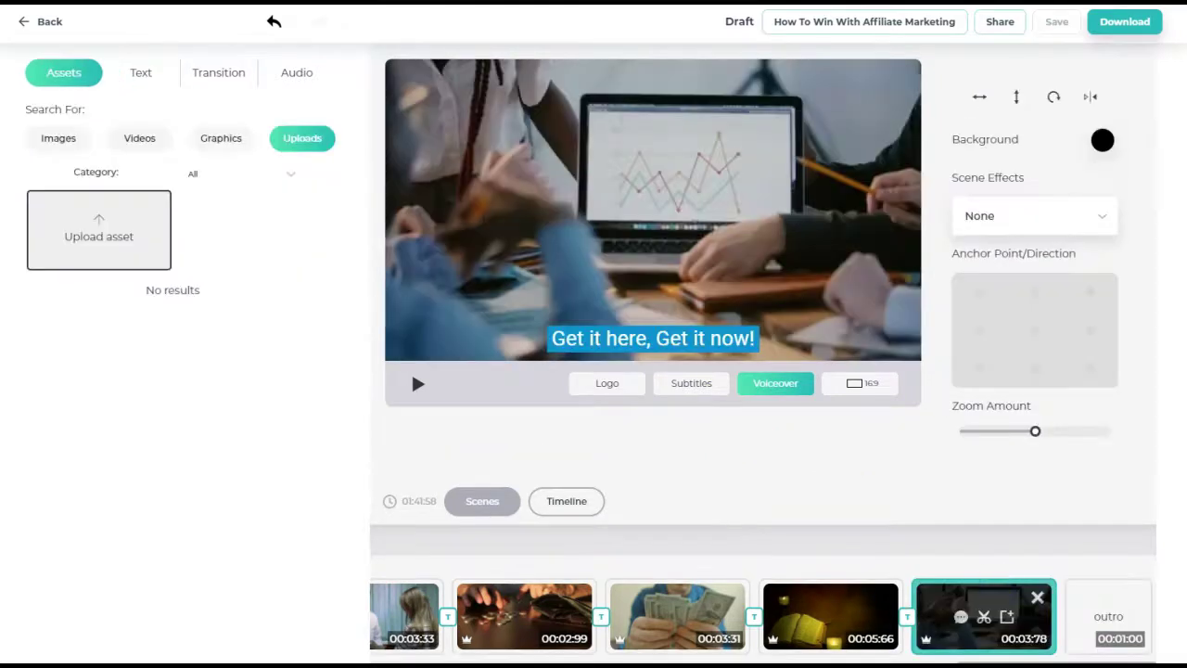
double_click(695, 350)
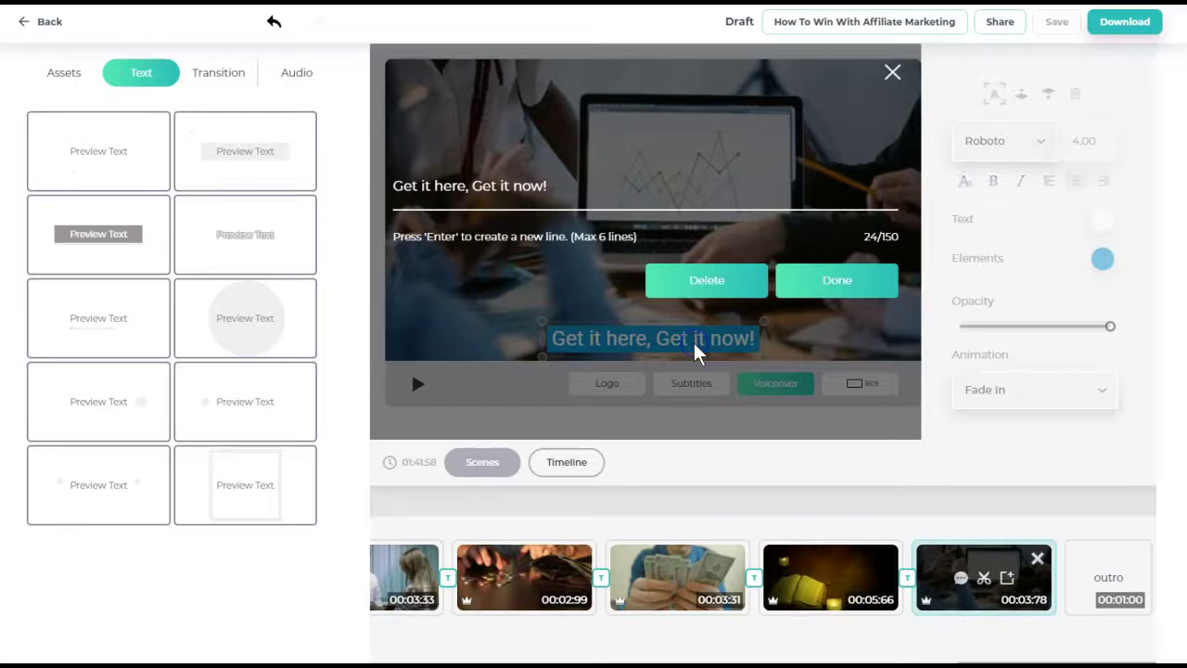
key("BackSpace")
key("BackSpace")
key("BackSpace")
key("BackSpace")
key("BackSpace")
key("BackSpace")
key("BackSpace")
key("BackSpace")
key("BackSpace")
key("BackSpace")
key("BackSpace")
key("BackSpace")
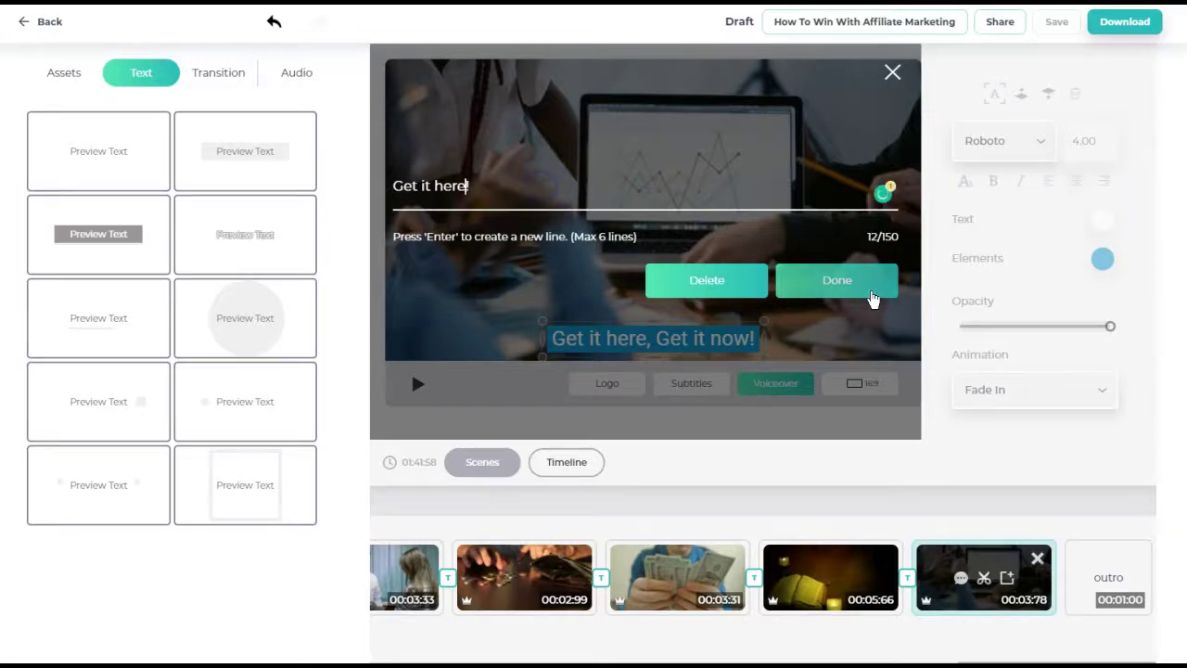
left_click(871, 295)
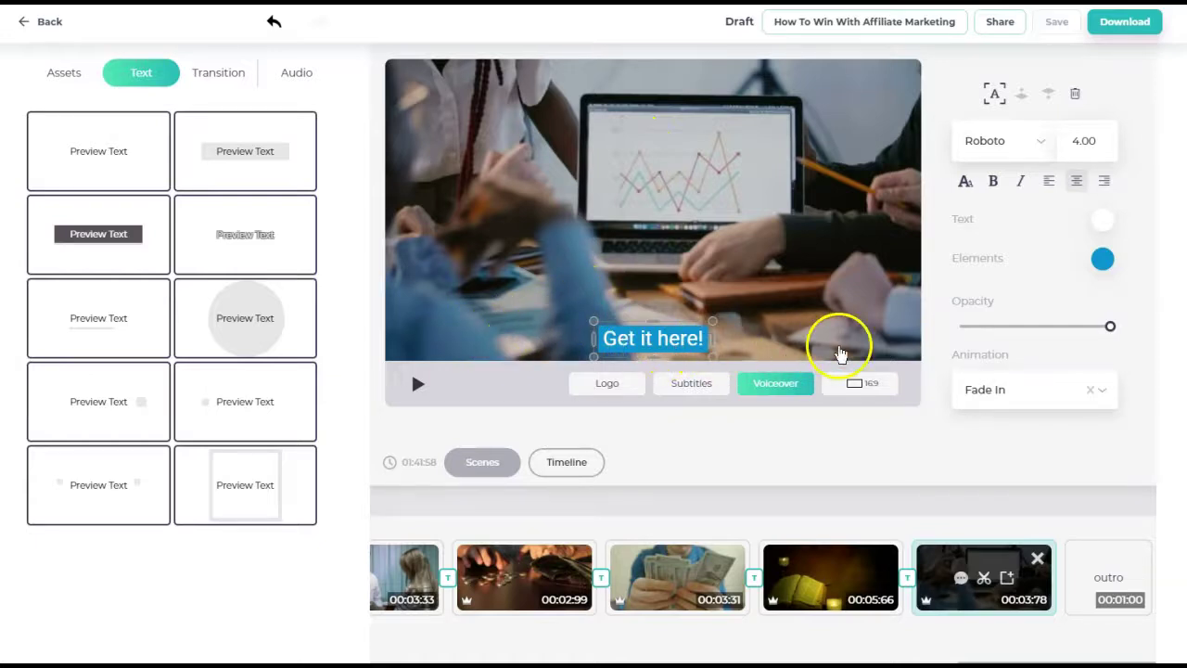
Check the scene effects available for the outro and keep None
left_click(1121, 582)
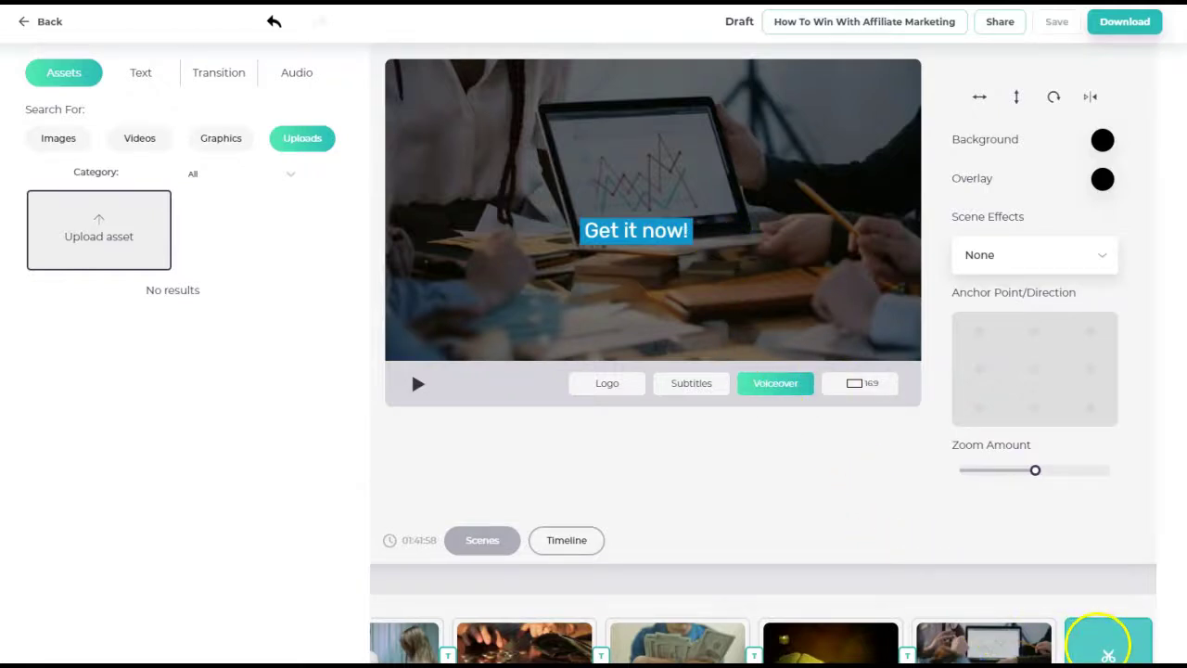
left_click(1100, 652)
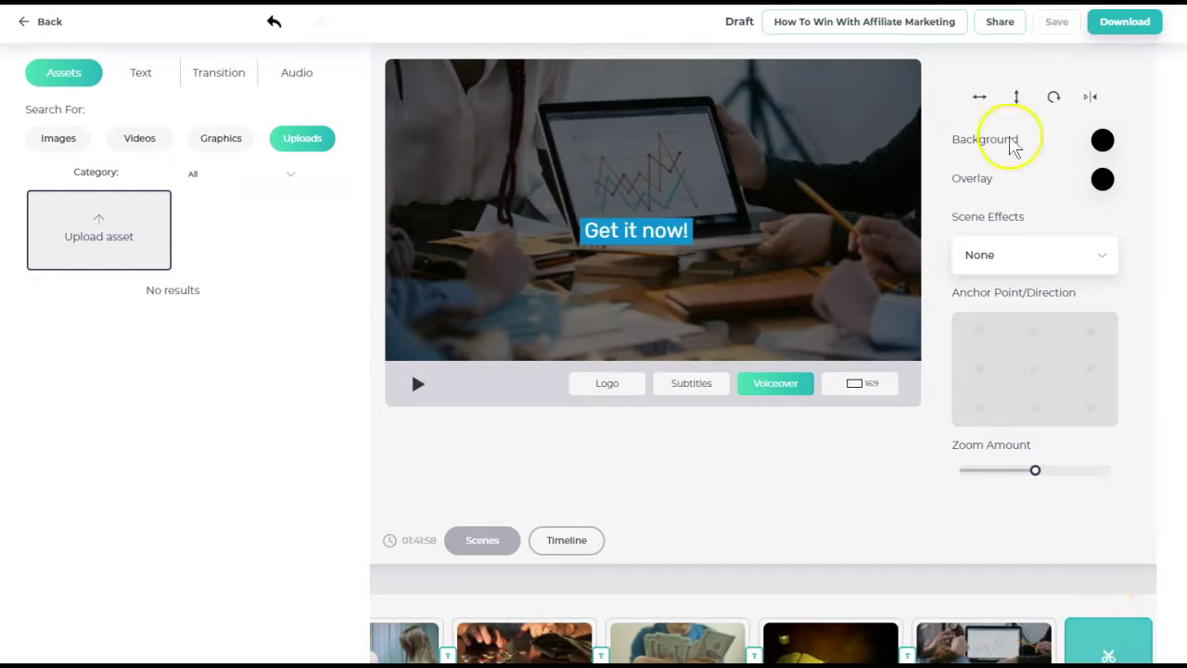
left_click(1038, 254)
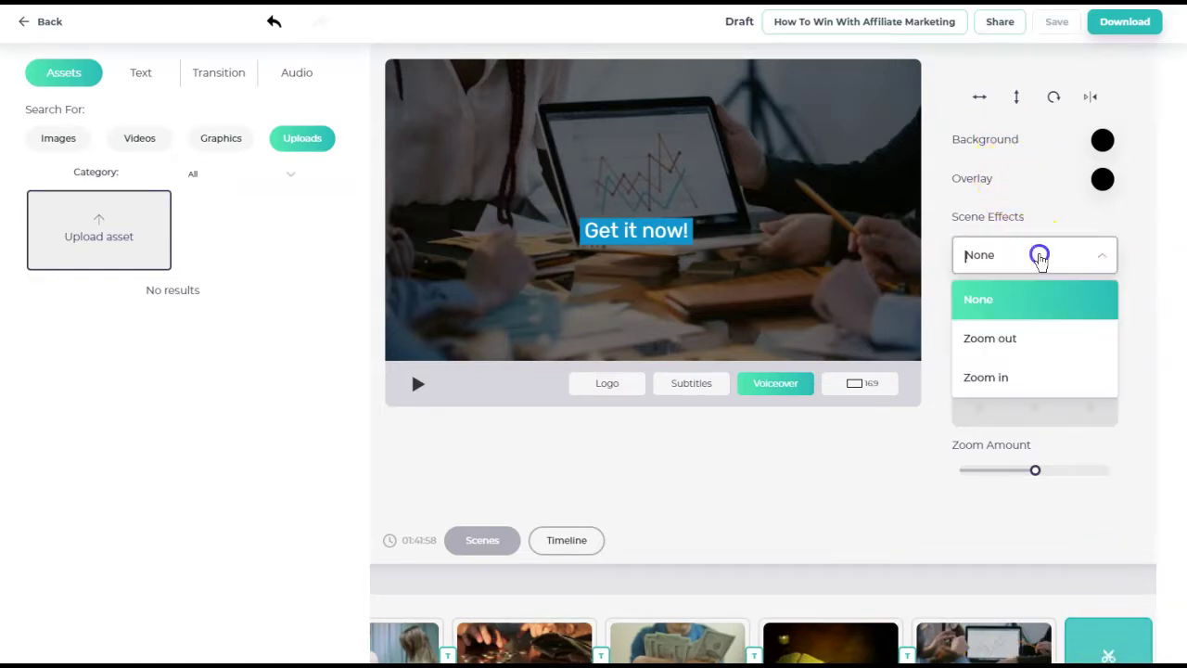
left_click(1059, 254)
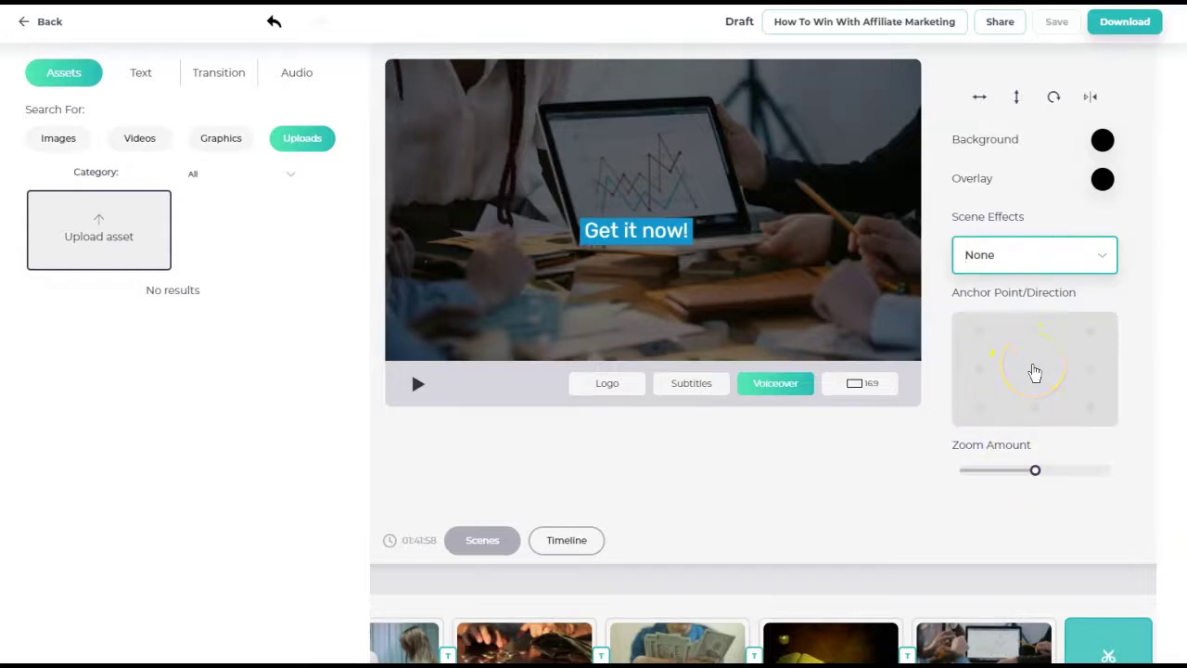
Trim the intro scene to 1 second
scroll(1085, 622, "left", 5)
scroll(417, 636, "left", 3)
left_click(417, 639)
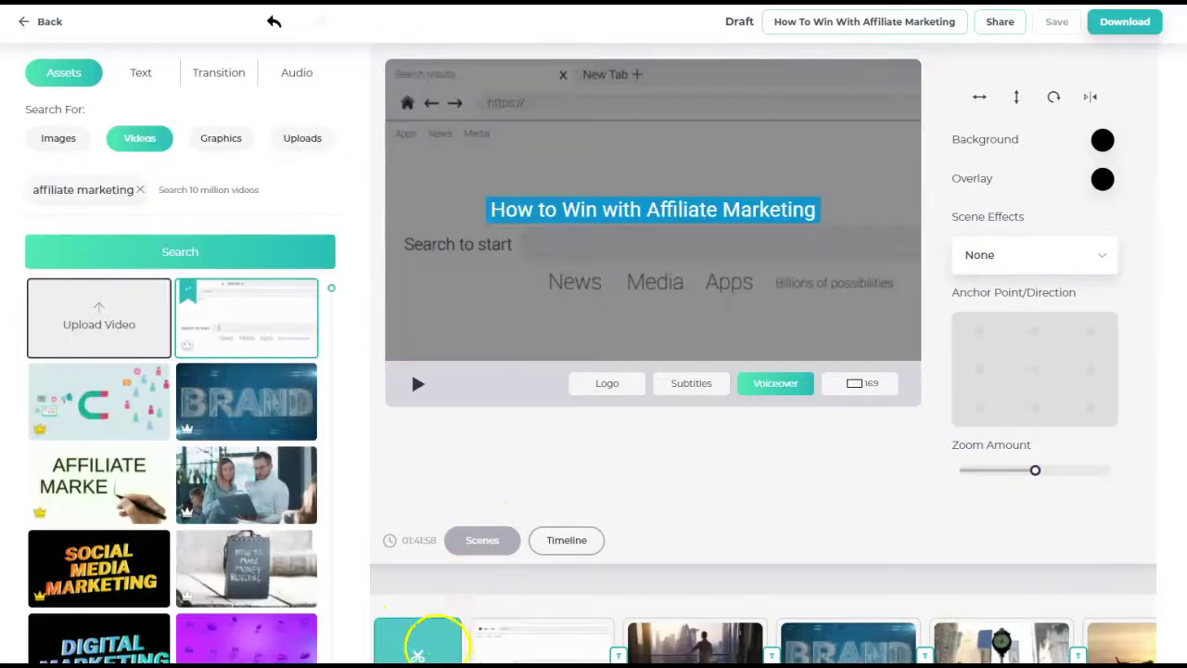
left_click(418, 655)
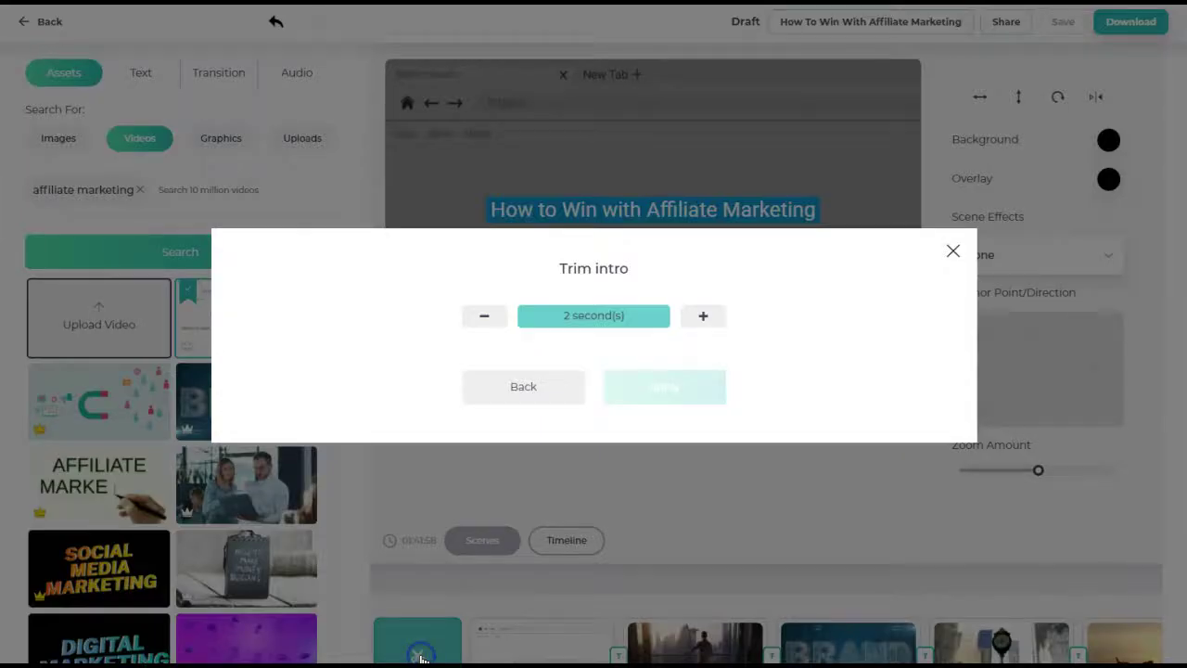
left_click(489, 325)
left_click(663, 385)
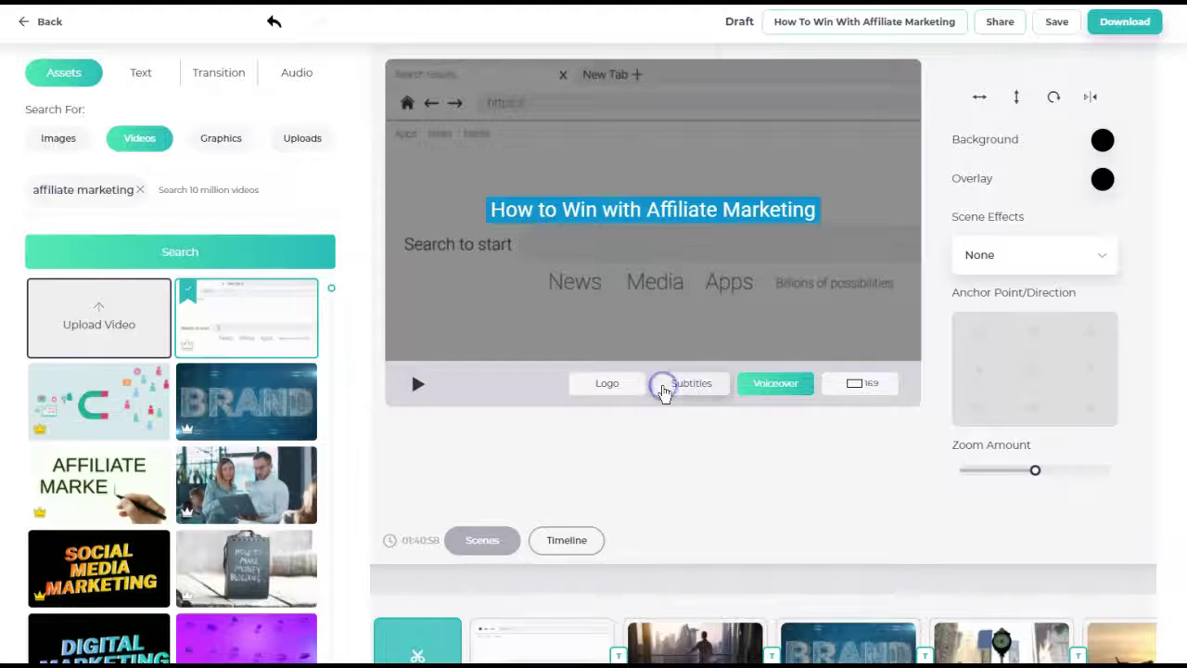
Change the font of the intro title "How to Win with Affiliate Marketing" to Rubik
left_click(668, 210)
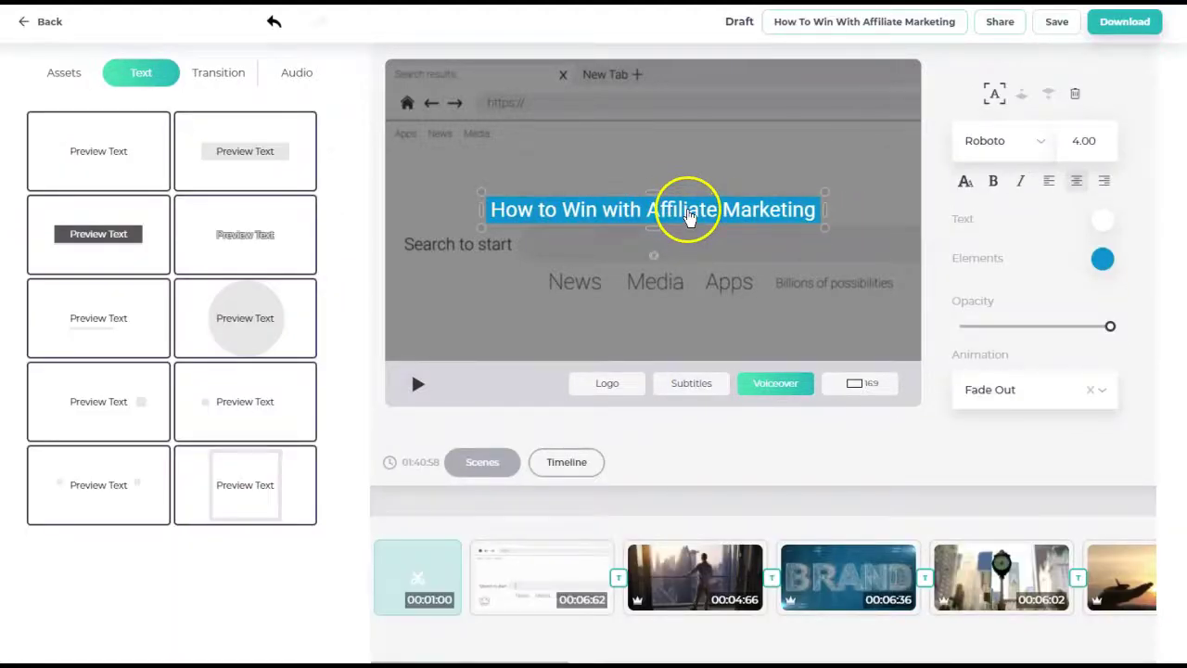
left_click(1011, 149)
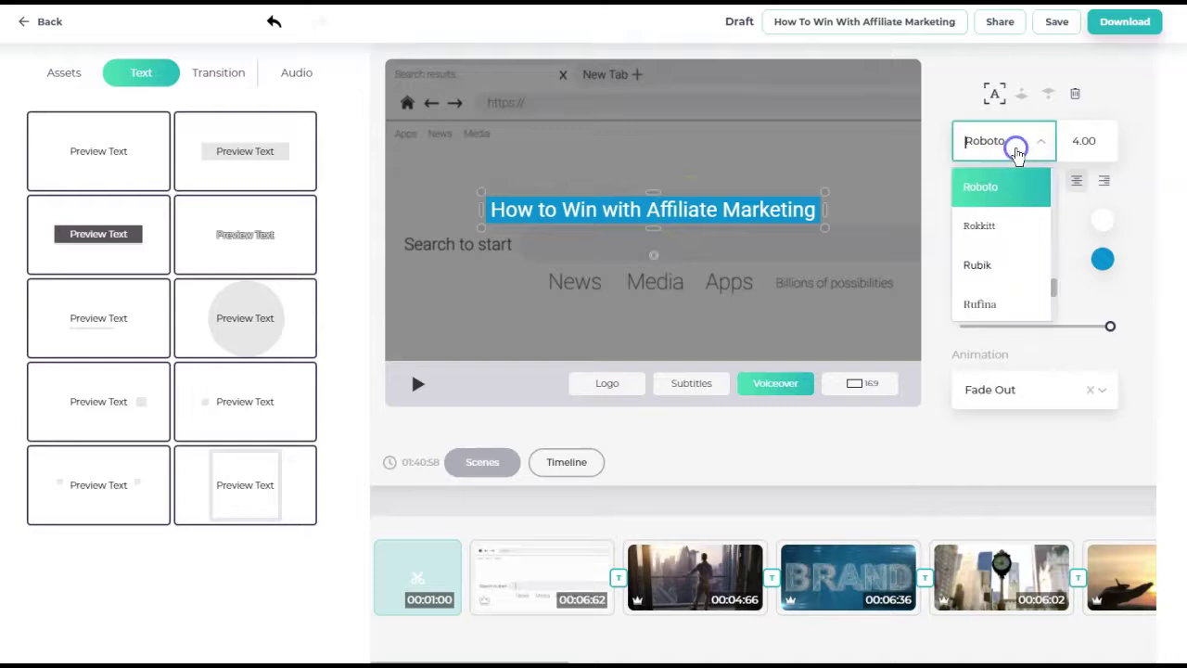
left_click(1008, 261)
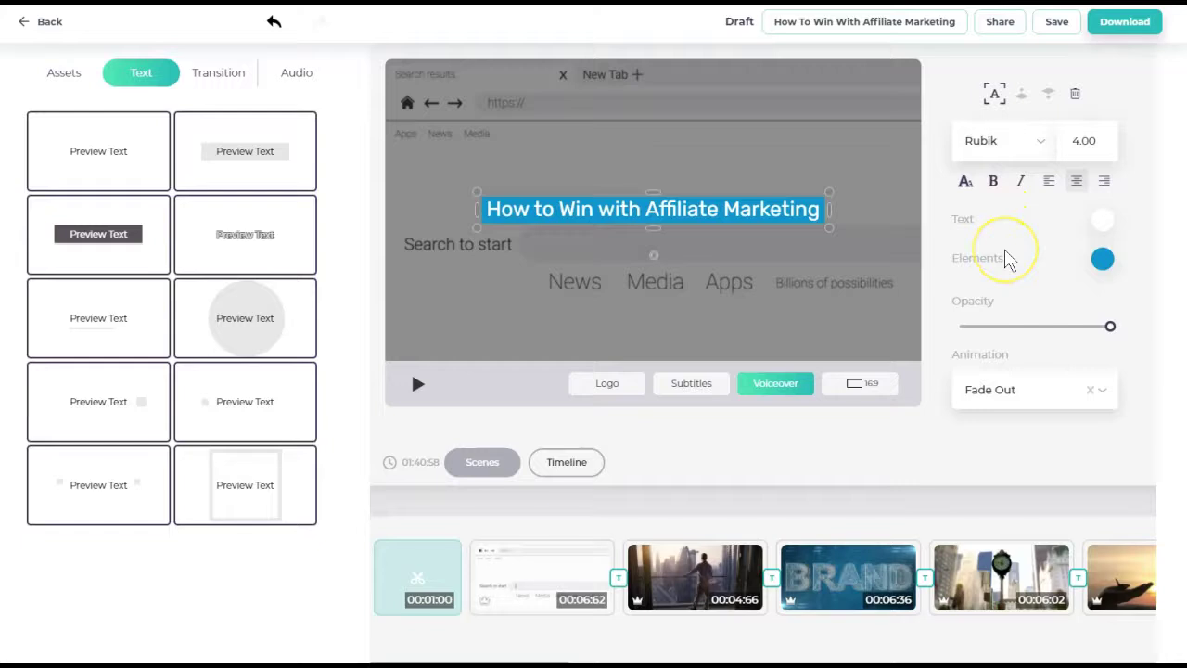
Remove the line "How to Win with Affiliate Marketing" from the caption of the first scene after the intro
left_click(542, 582)
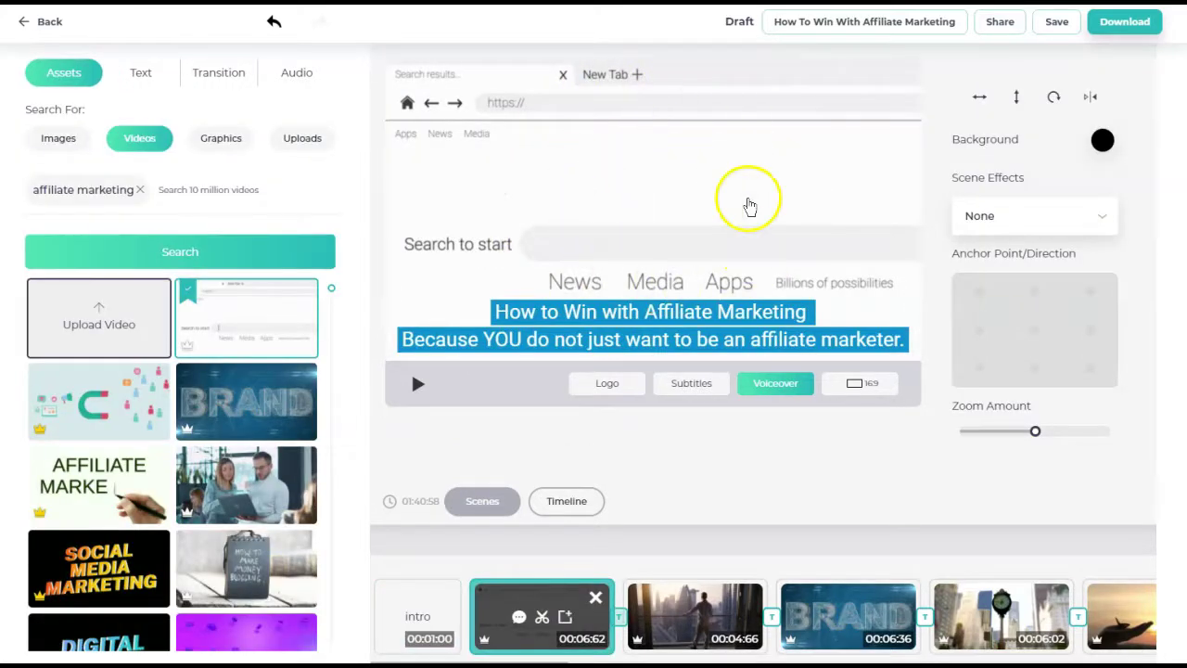
left_click(423, 621)
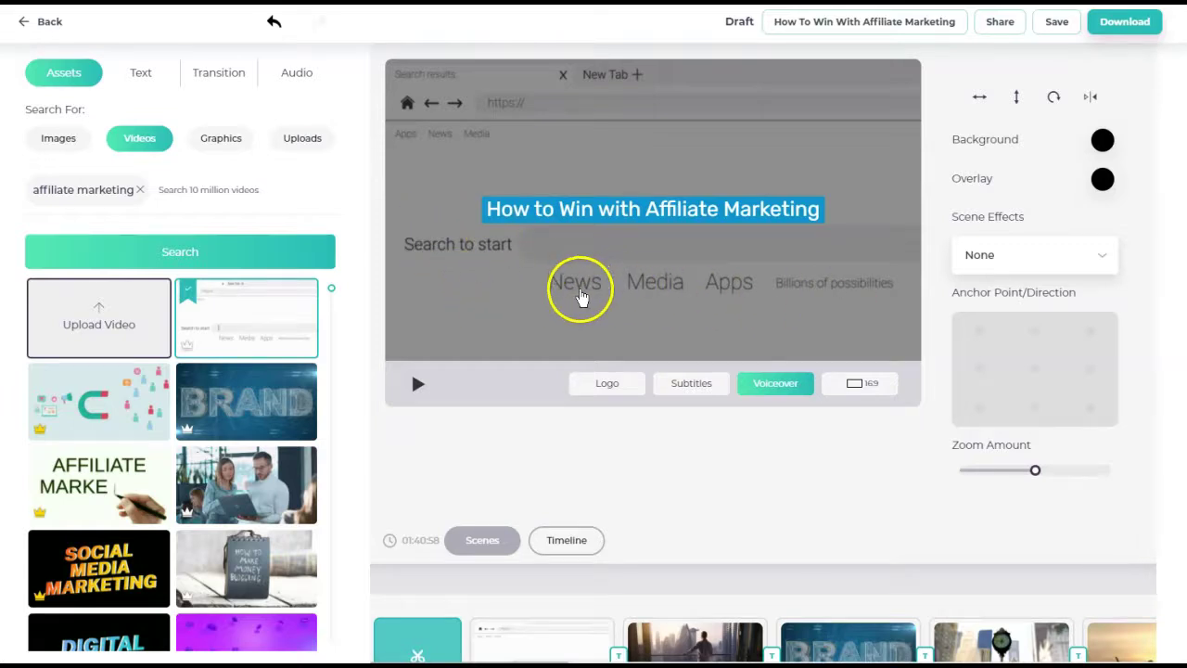
left_click(541, 640)
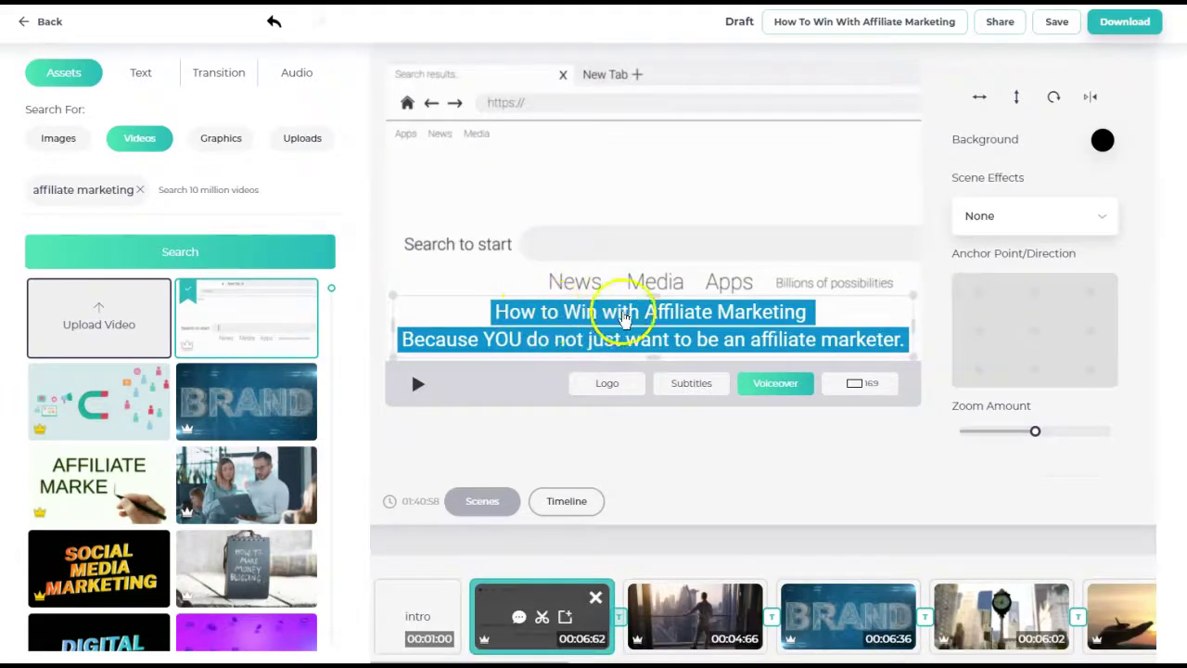
left_click(783, 326)
left_click(653, 182)
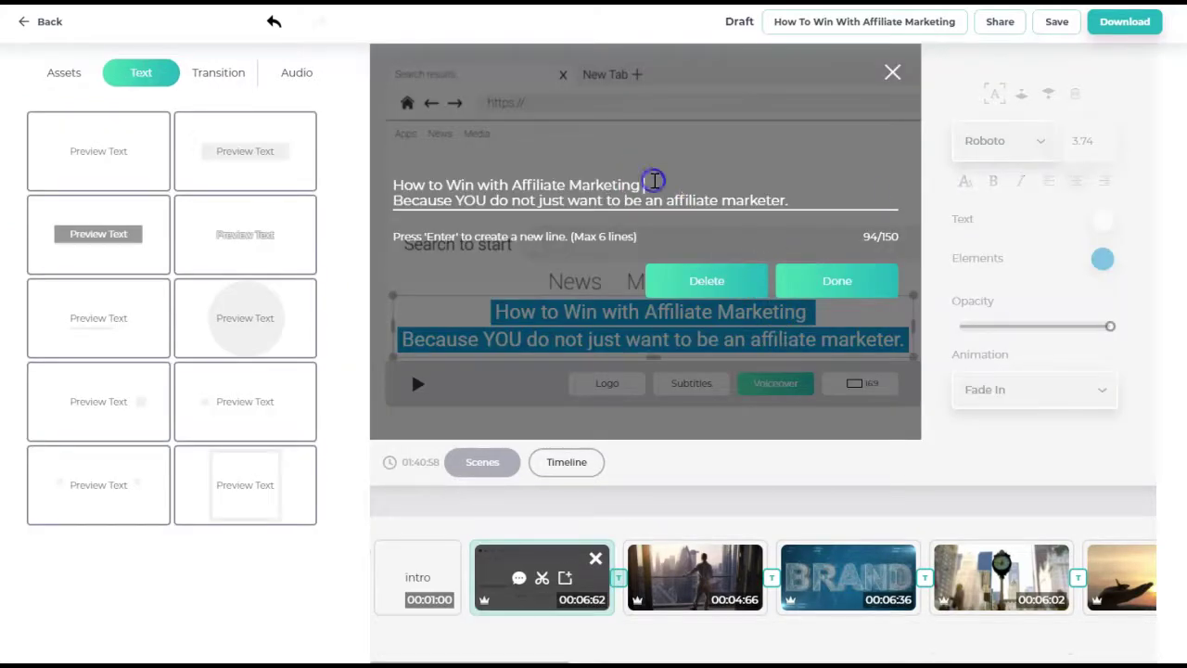
triple_click(597, 184)
key("BackSpace")
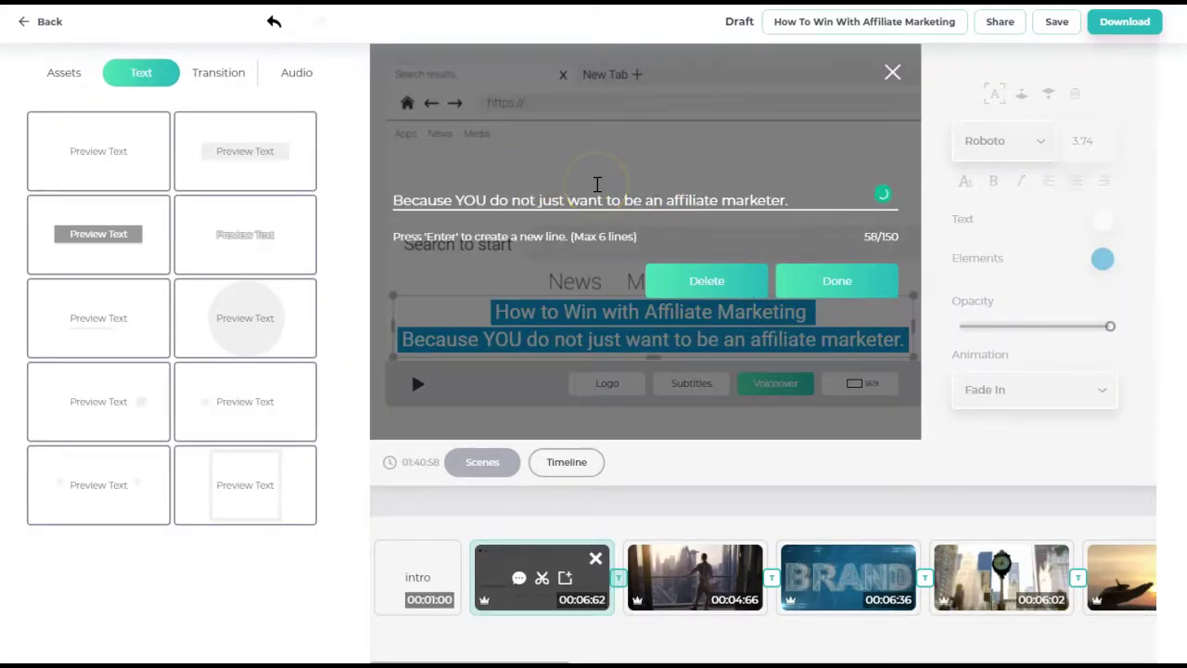
key("Delete")
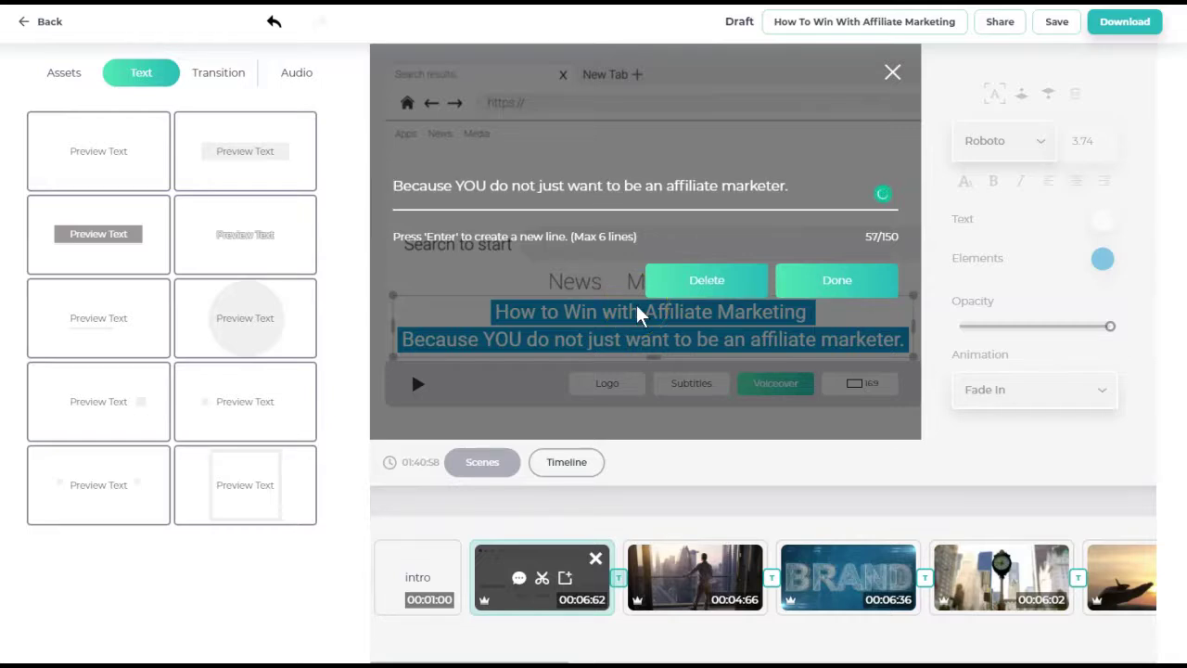
left_click(816, 288)
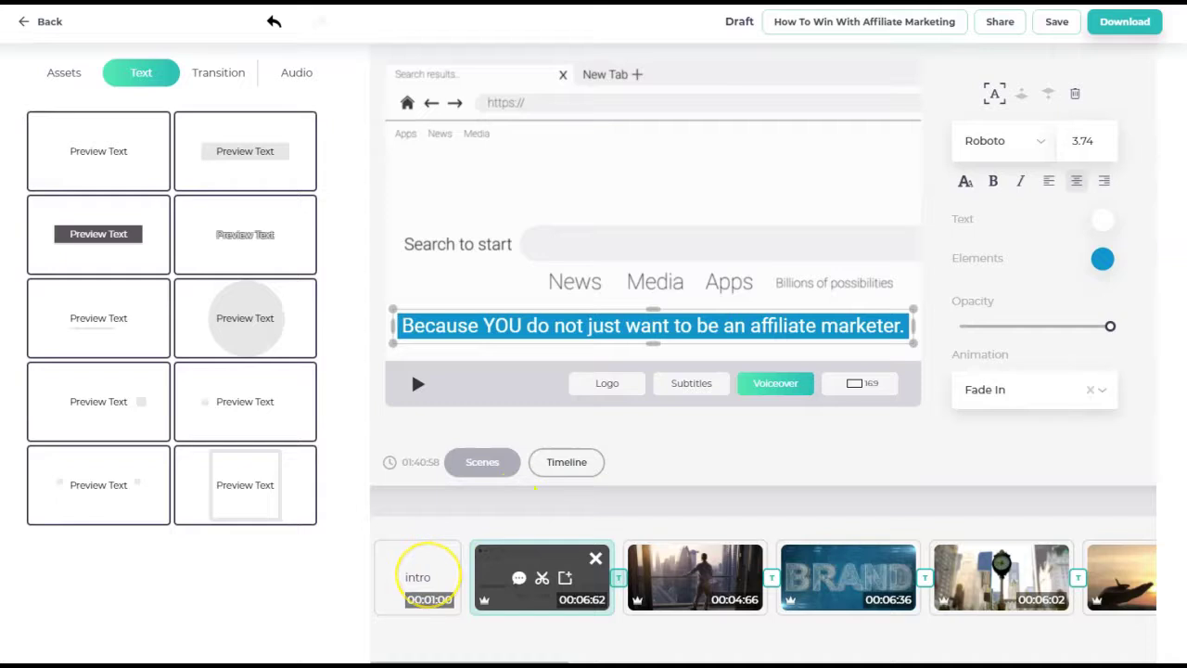
Examine the voiceover text and trim range of the first scene after the intro
left_click(520, 580)
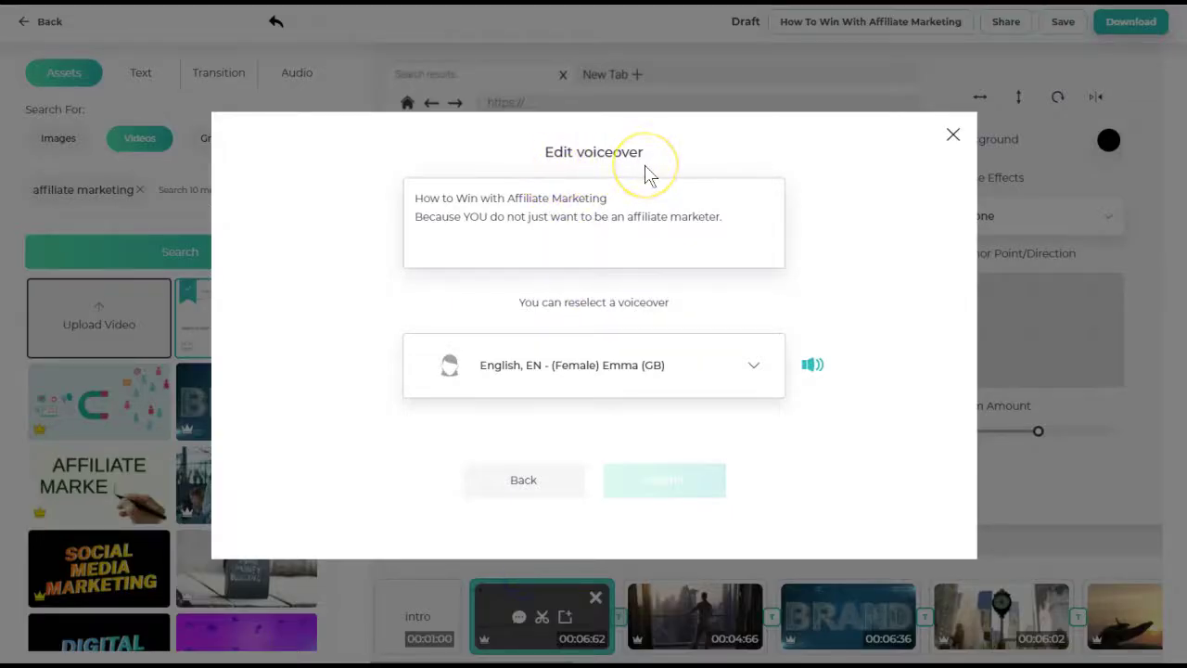
left_click_drag(610, 197, 403, 199)
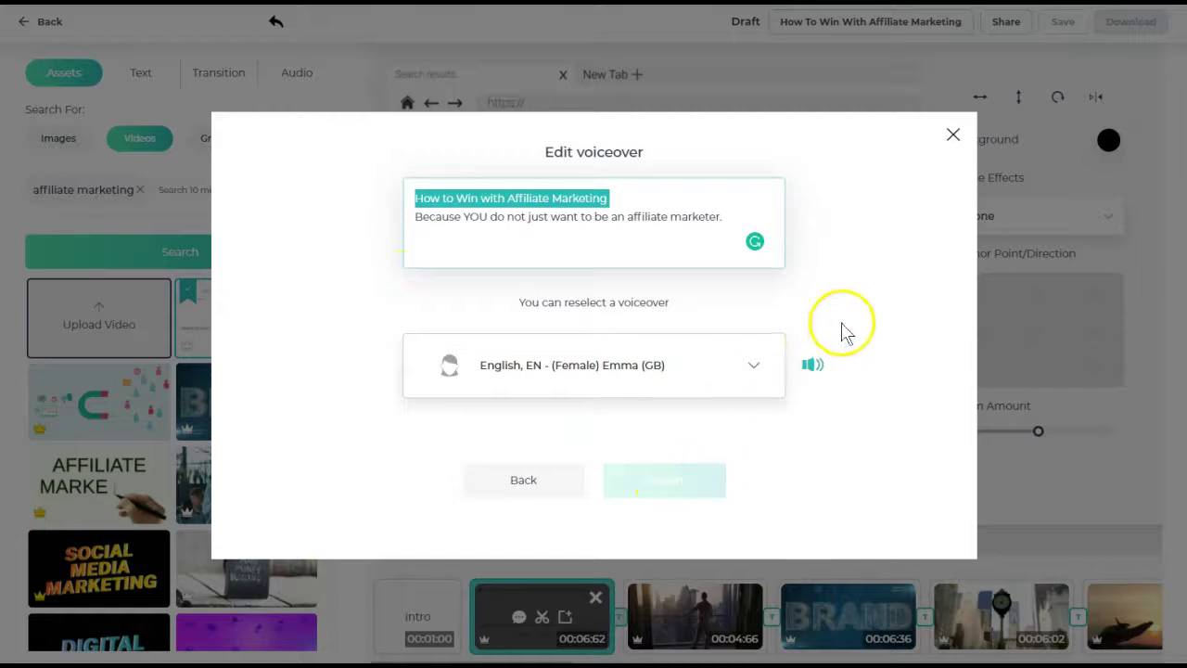
left_click(953, 134)
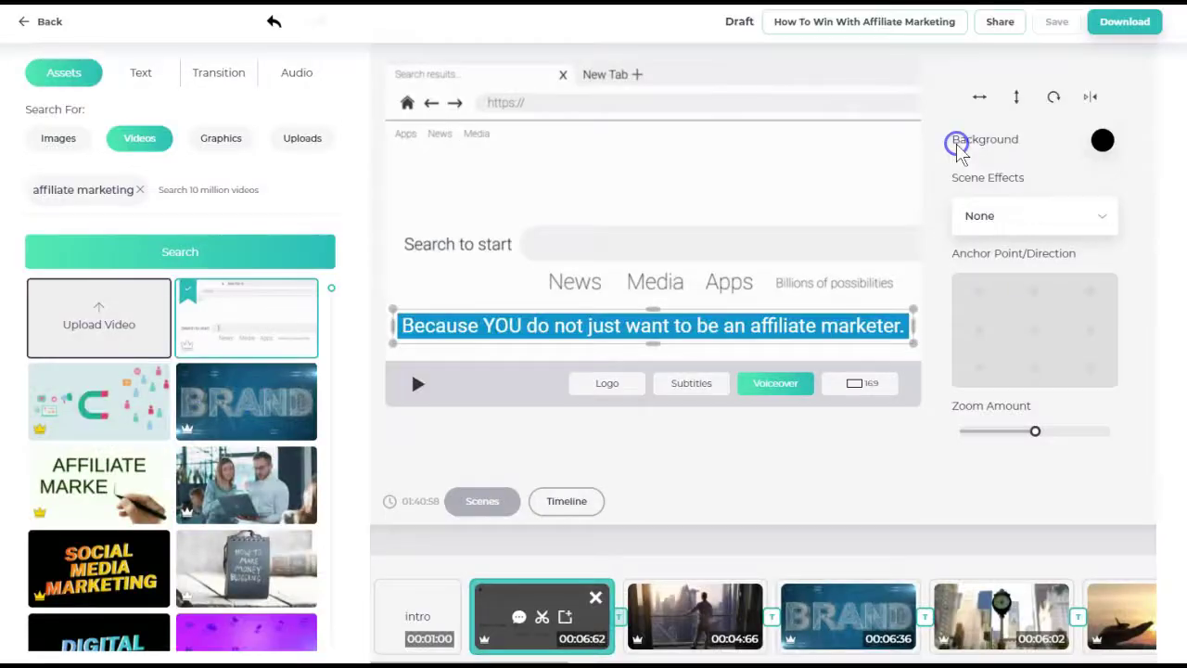
left_click(542, 617)
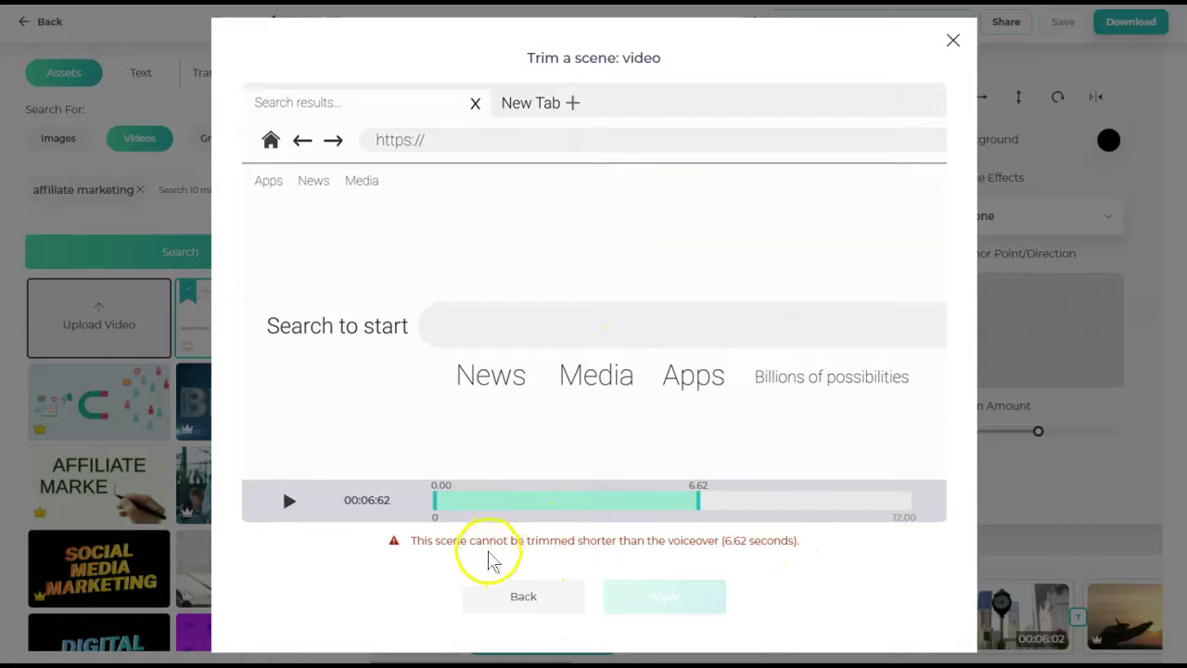
left_click(540, 599)
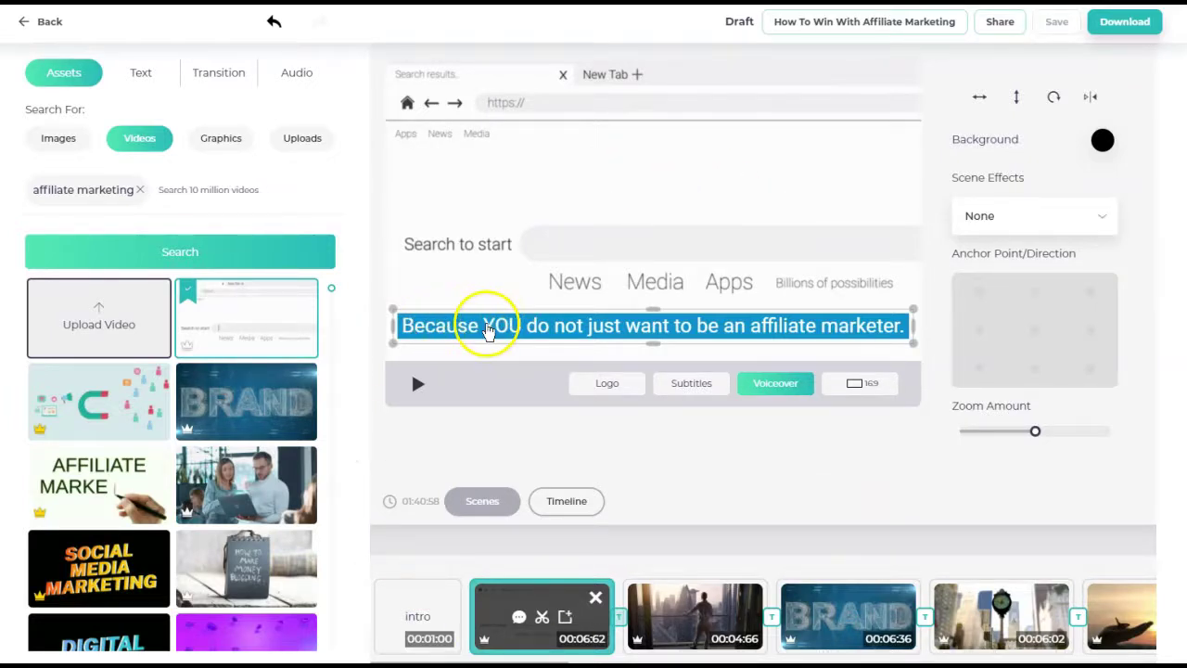
left_click(598, 164)
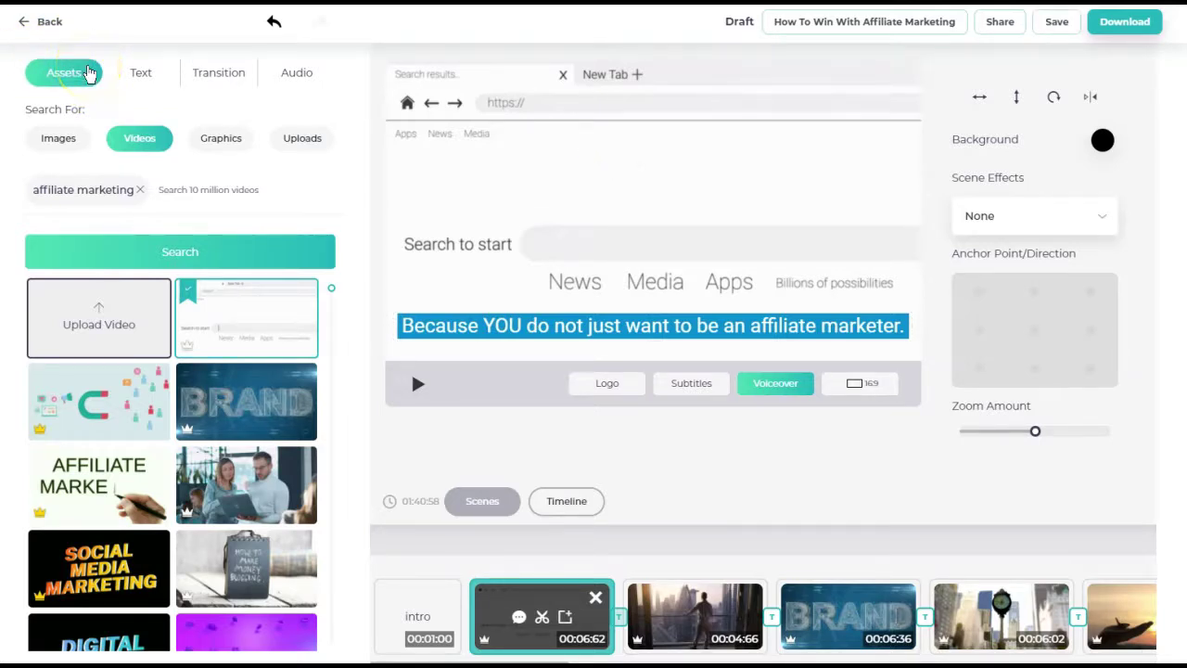
Search the stock videos for "win" and replace the first scene's clip with the cheering businessman in a dark suit
left_click(67, 193)
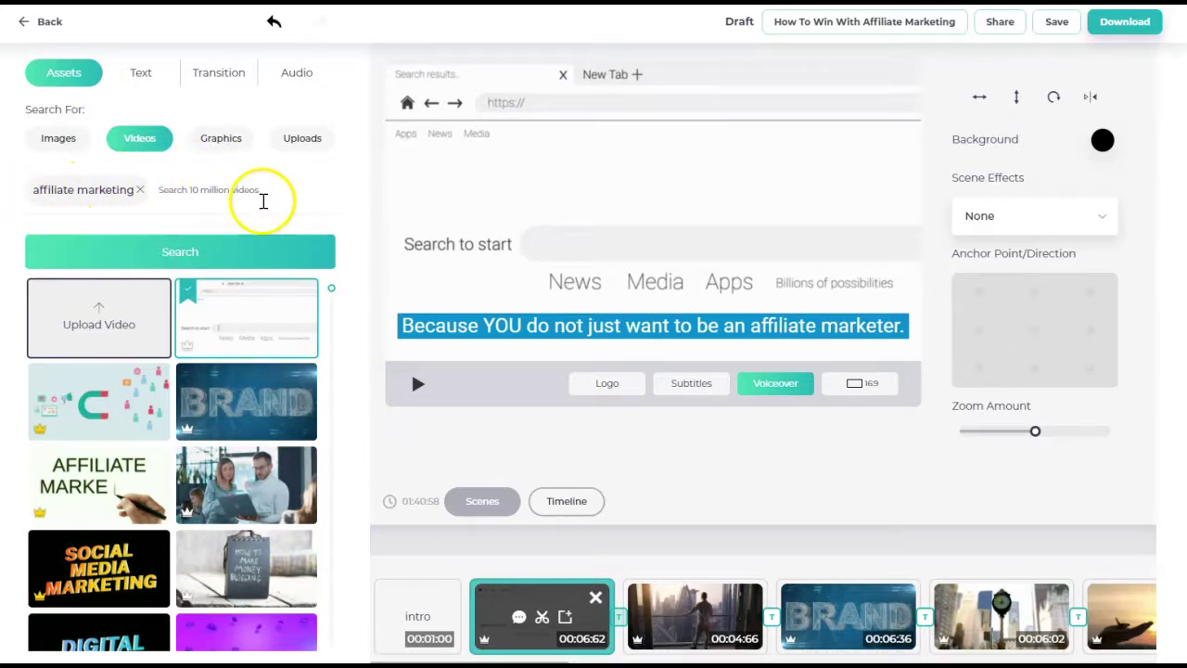
left_click(267, 254)
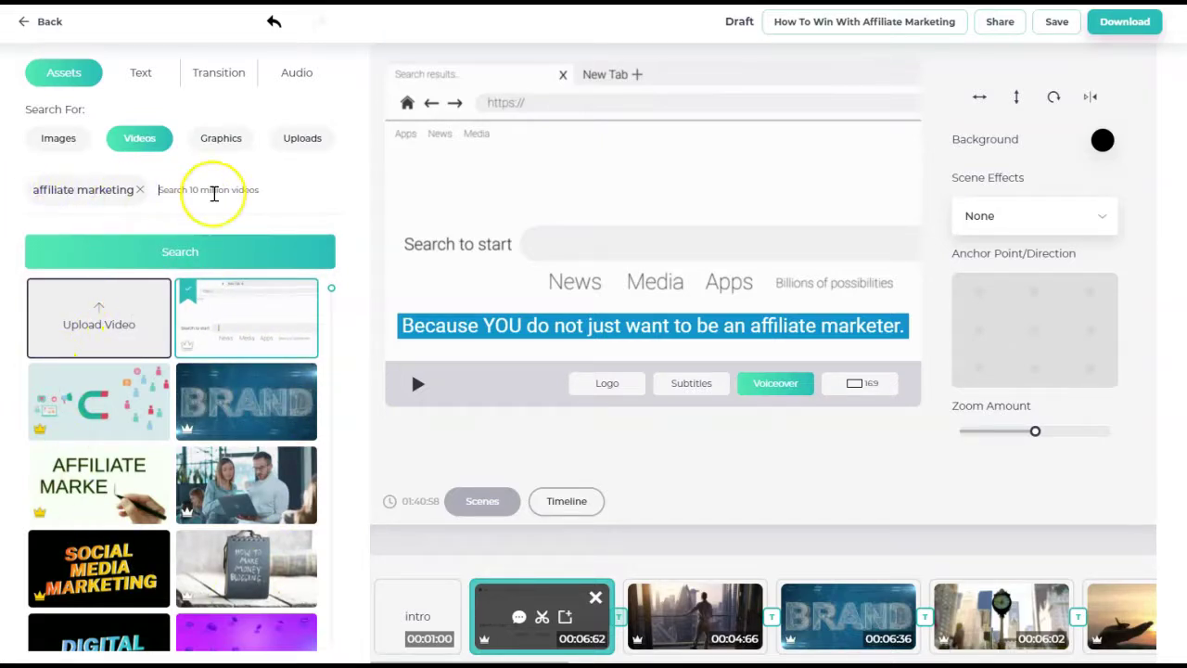
left_click(141, 190)
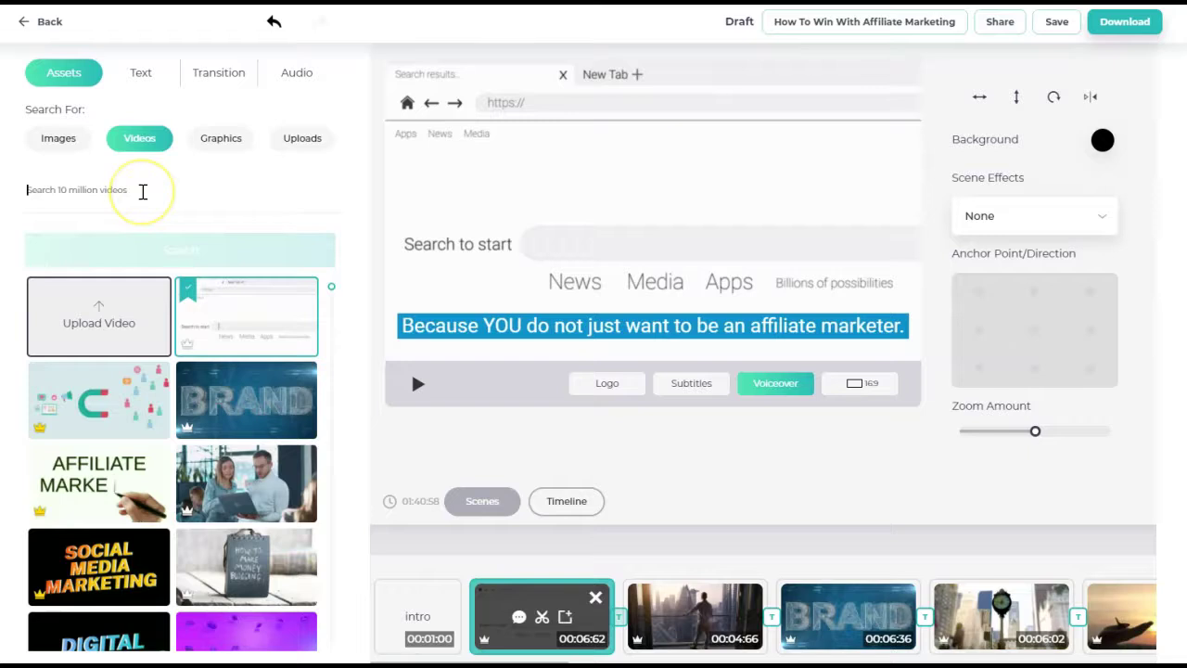
type("win")
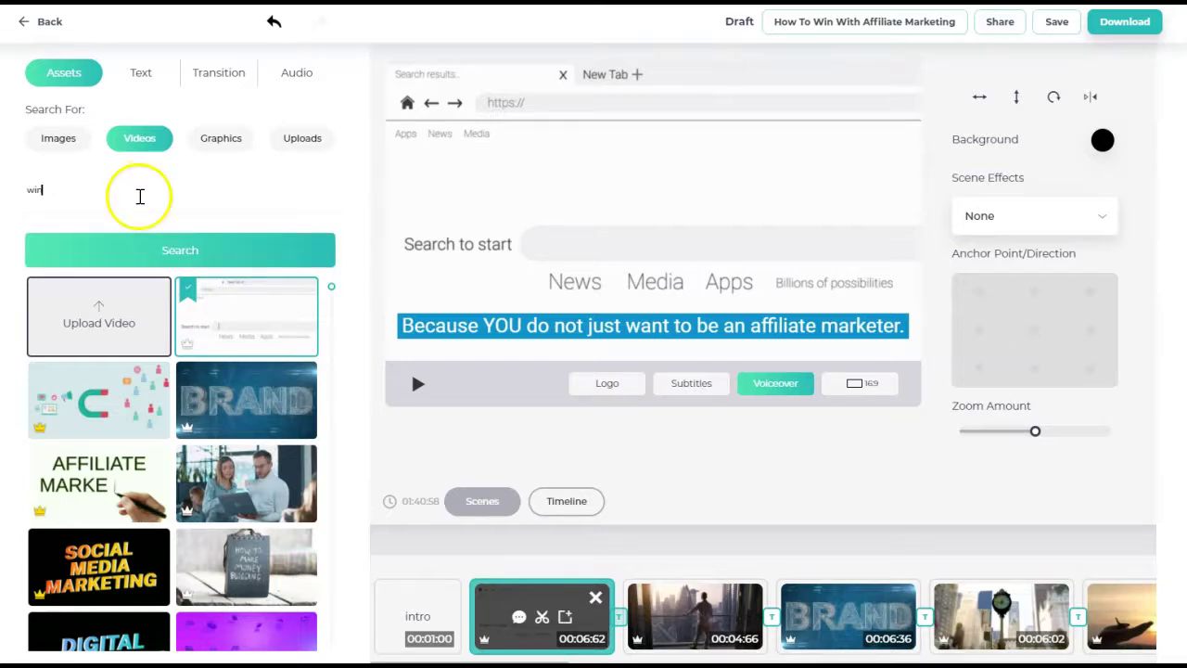
left_click(232, 268)
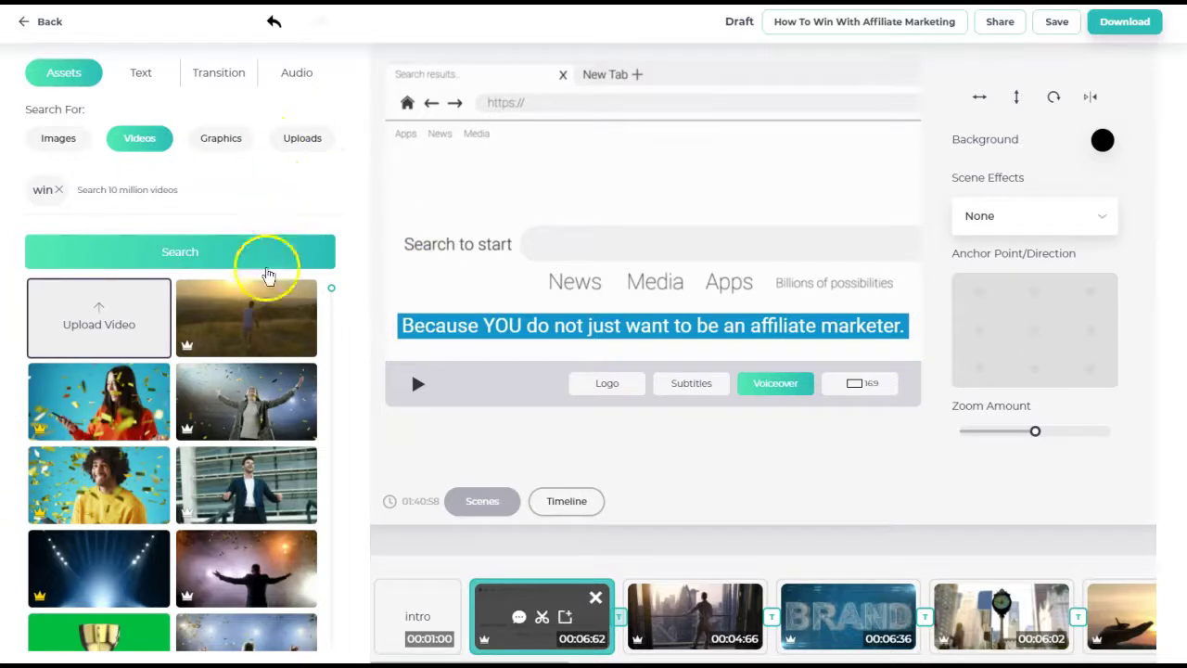
left_click(259, 480)
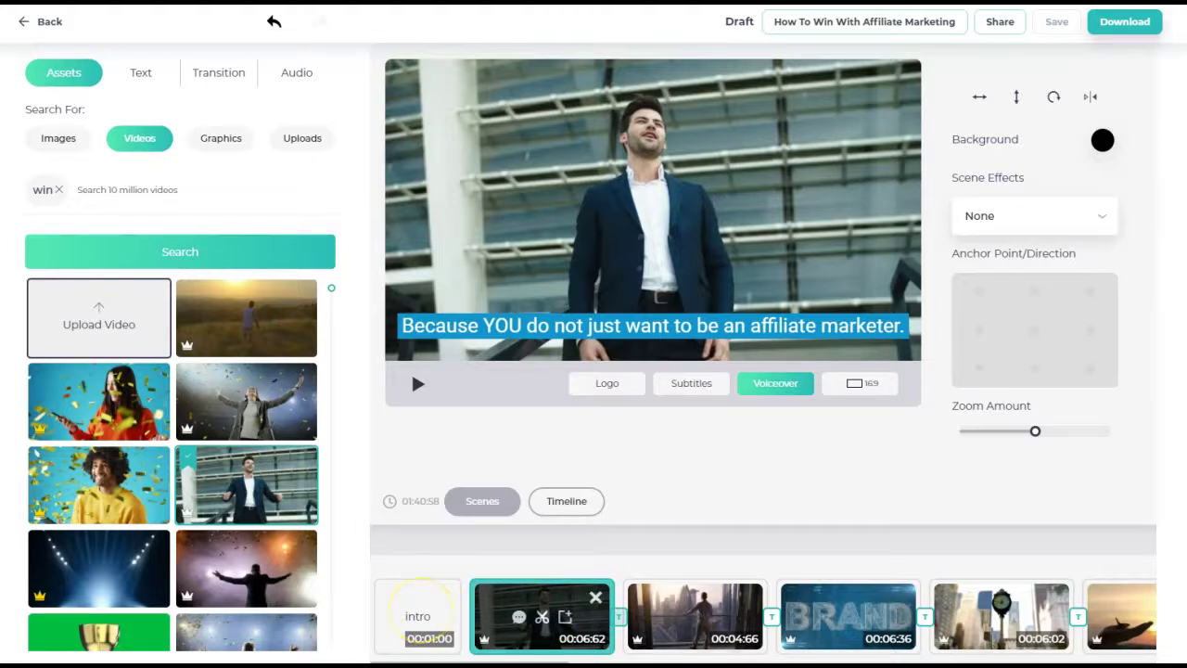
Play a preview of the video from the intro into the first scene
left_click(420, 611)
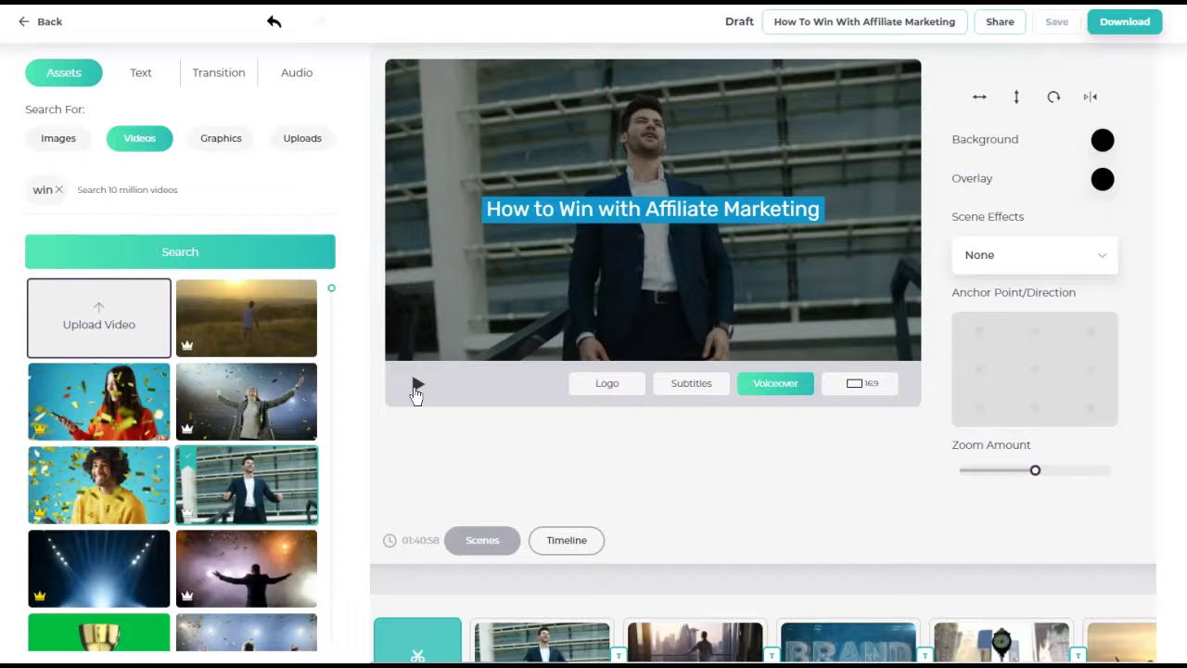
left_click(415, 391)
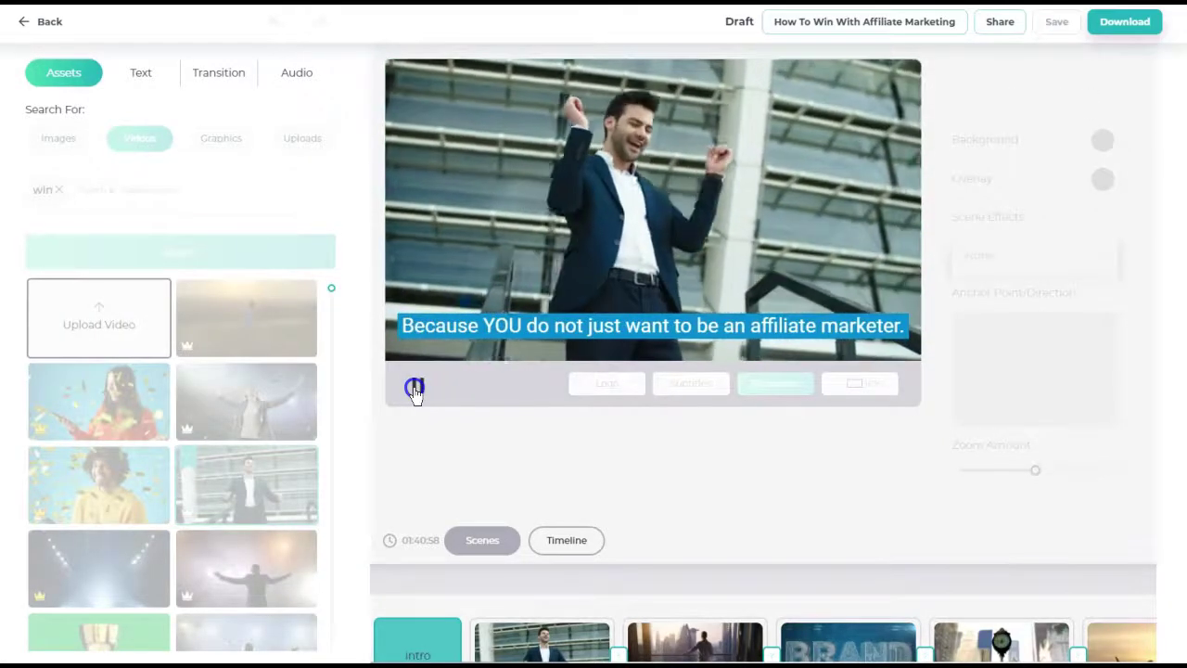
left_click(413, 388)
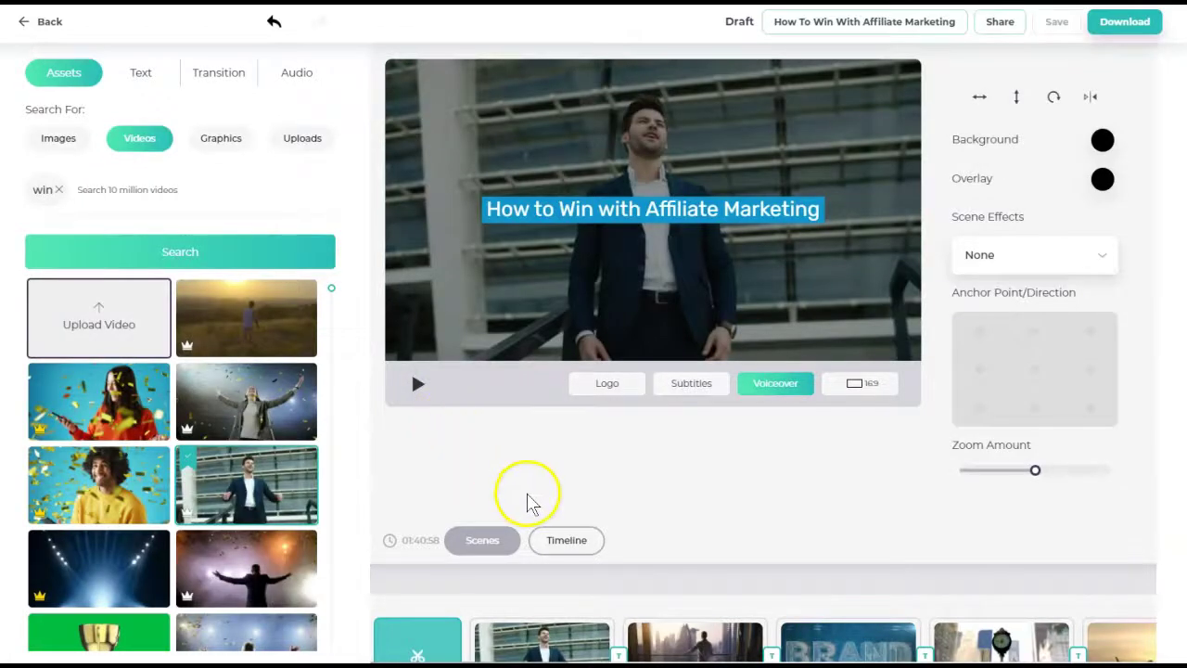
Examine the normal and animated transitions available between the first and second scenes
scroll(575, 464, "down", 1)
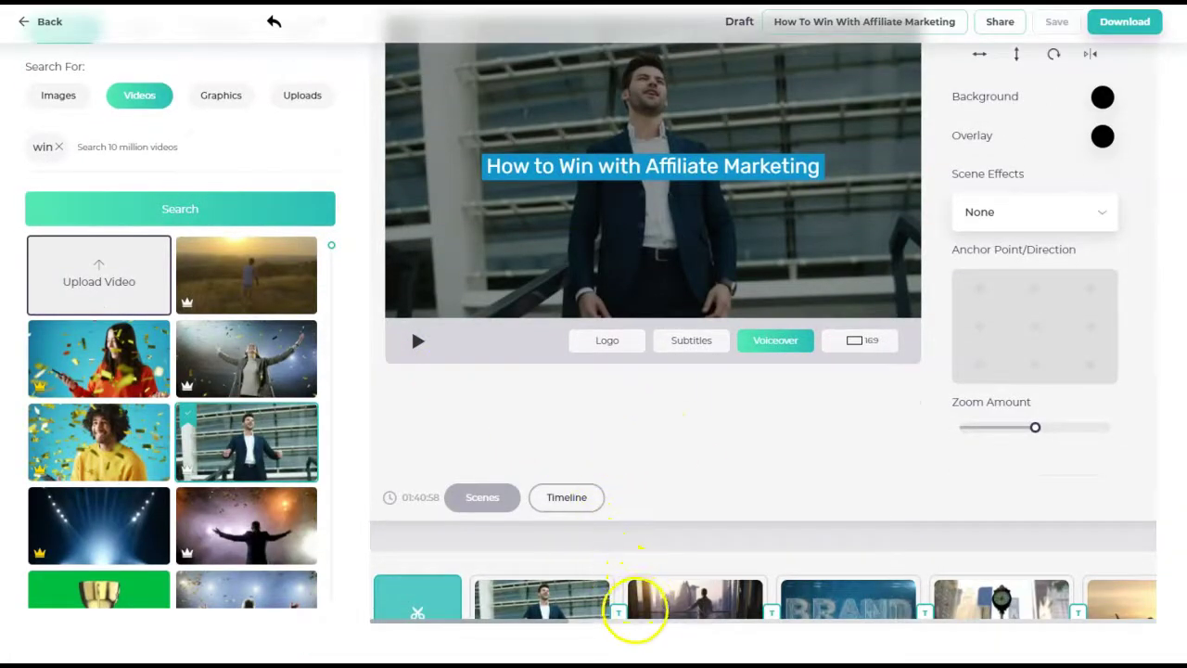
left_click(618, 612)
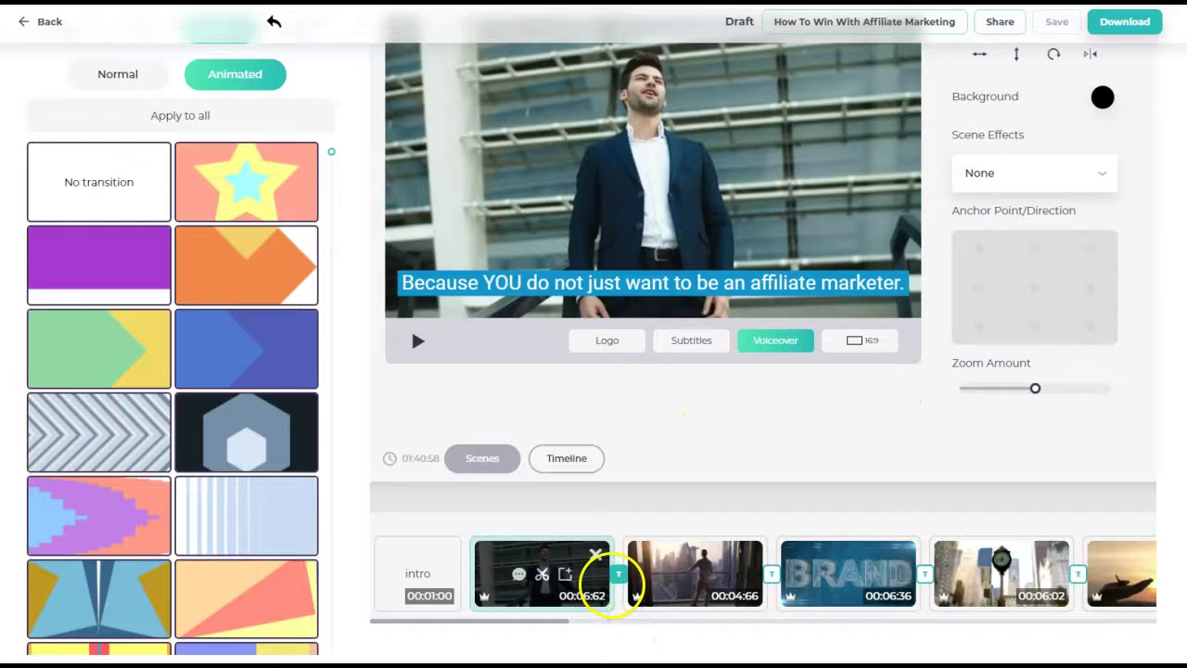
scroll(207, 276, "up", 1)
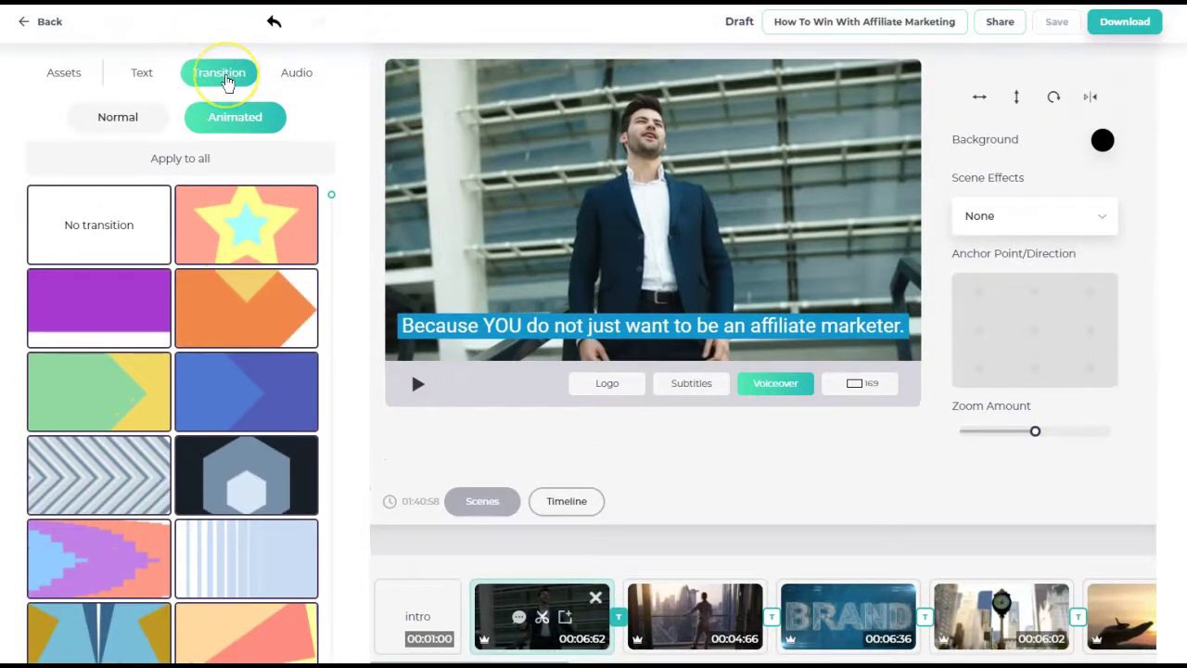
left_click(113, 119)
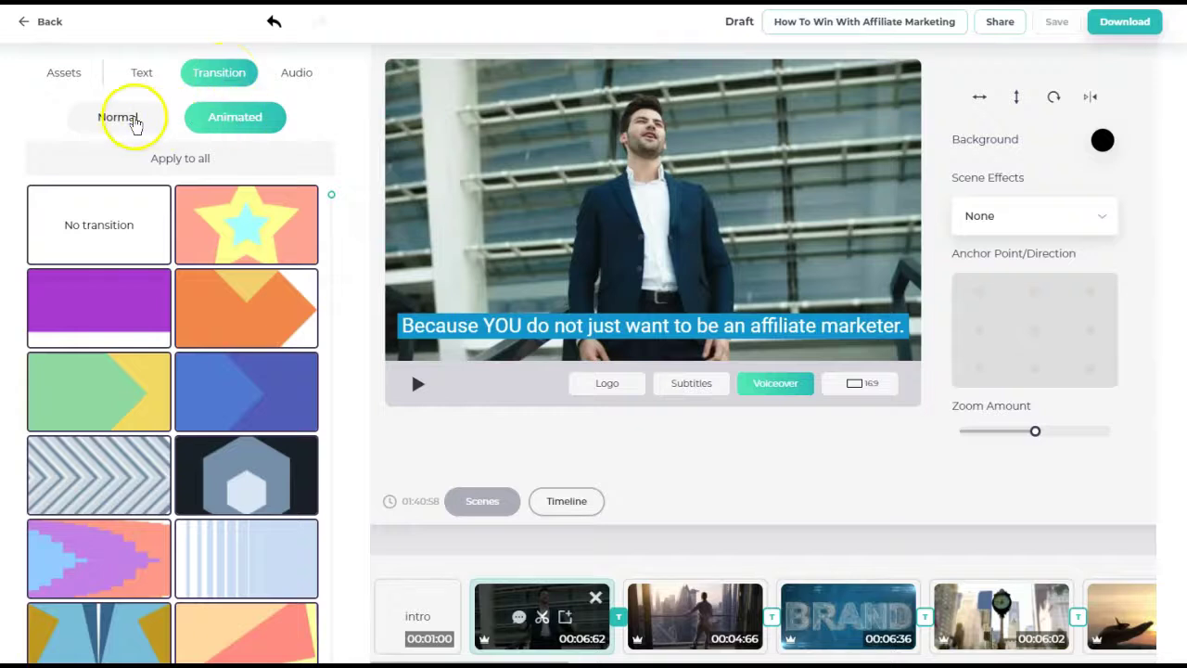
left_click(239, 120)
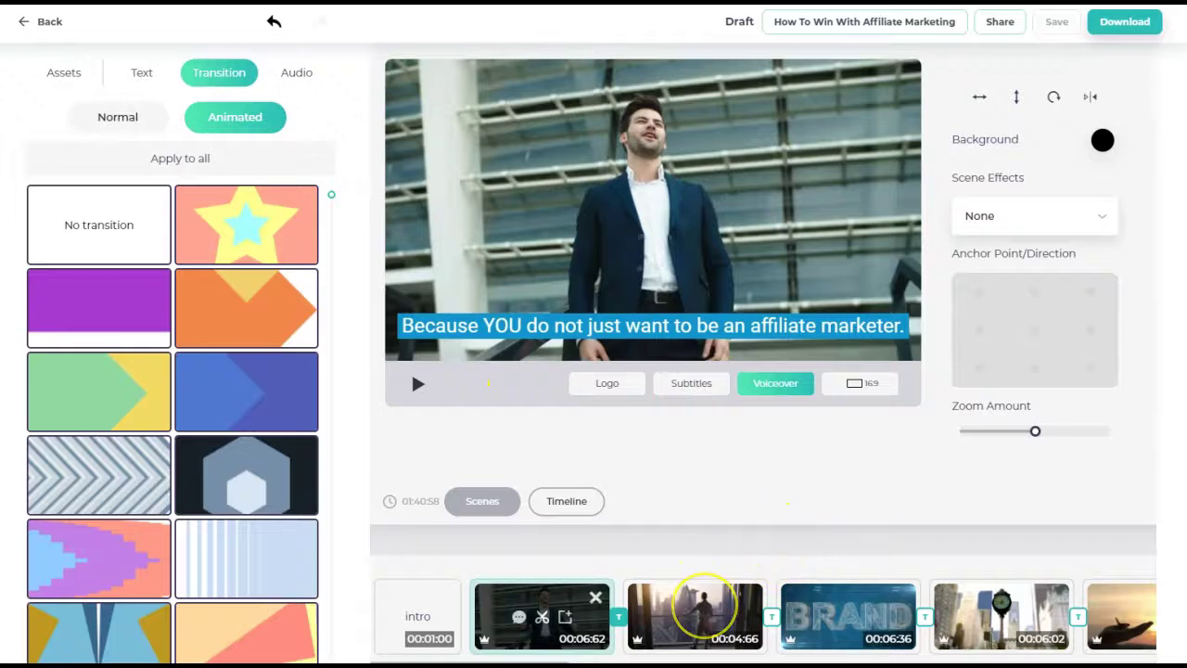
Move the second scene's caption to the top of the frame and split it into "You want to be a", "SUCCESSFUL" and "affiliate marketer." lines
left_click(696, 603)
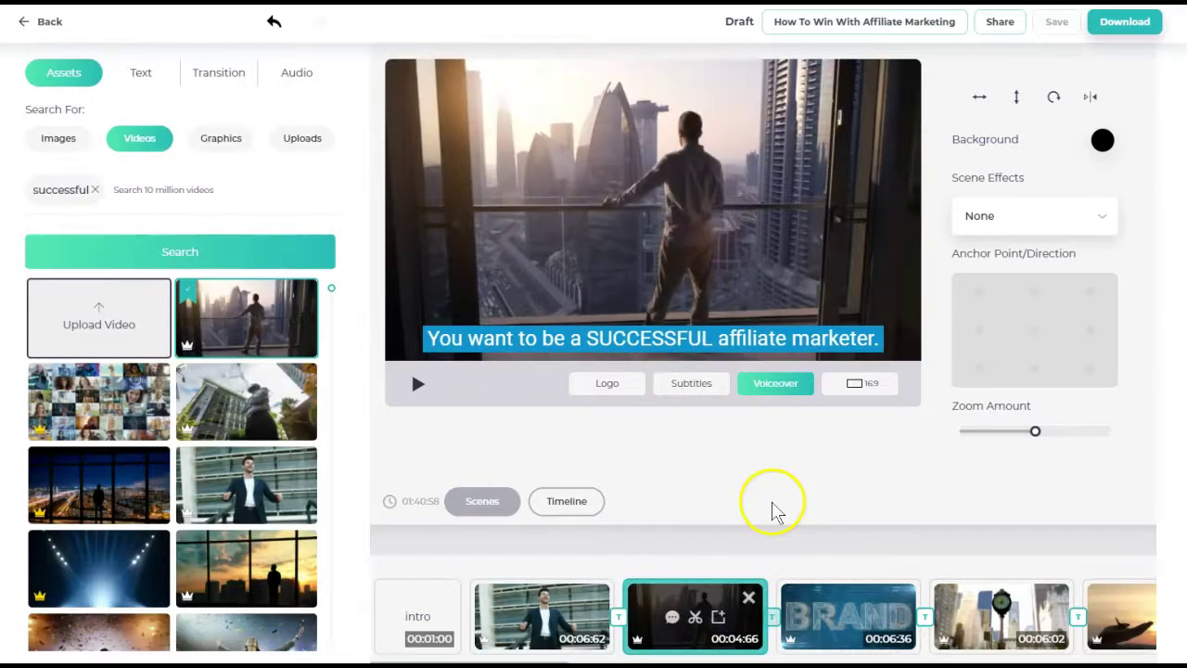
left_click(646, 345)
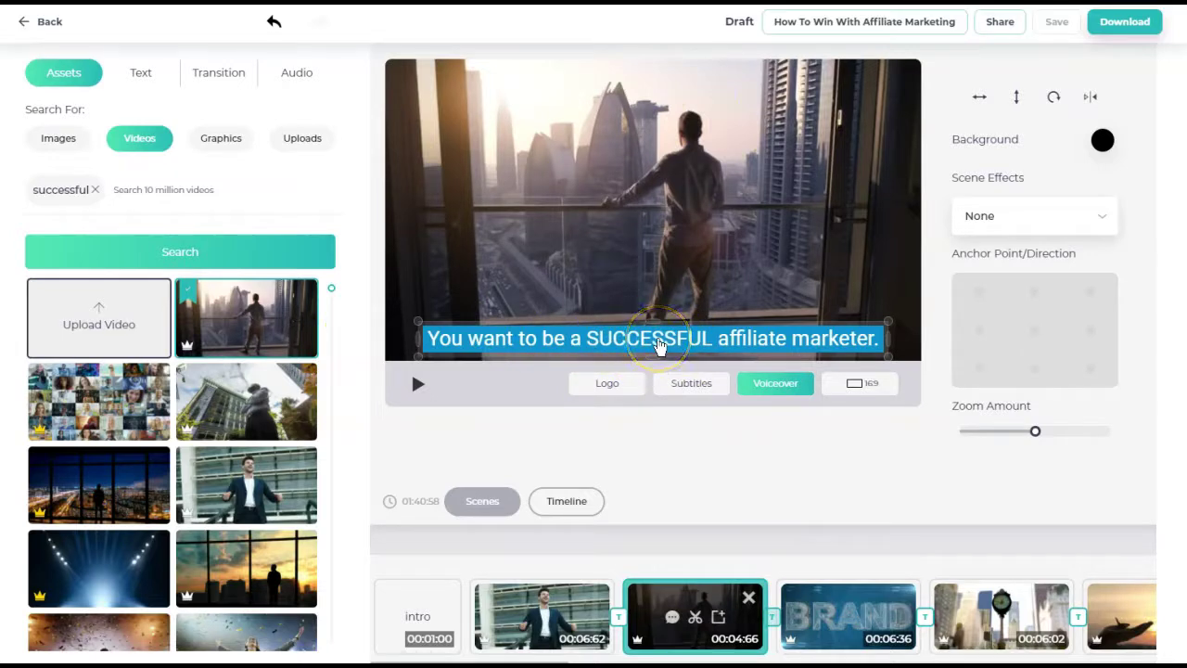
left_click_drag(658, 345, 654, 97)
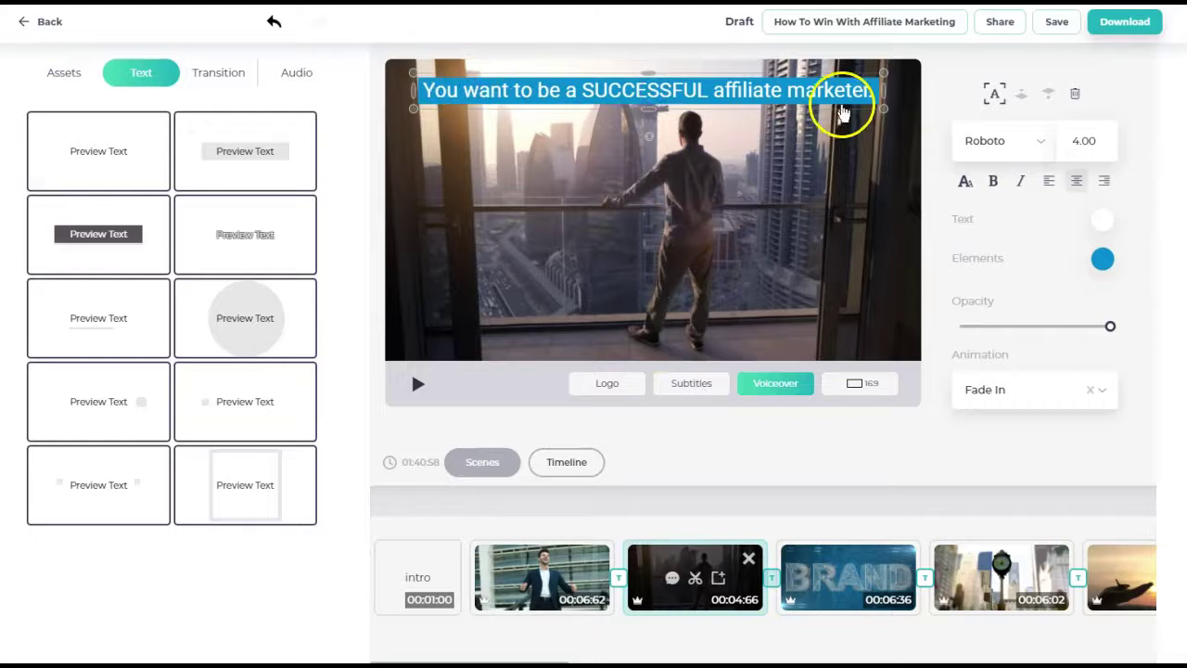
double_click(835, 151)
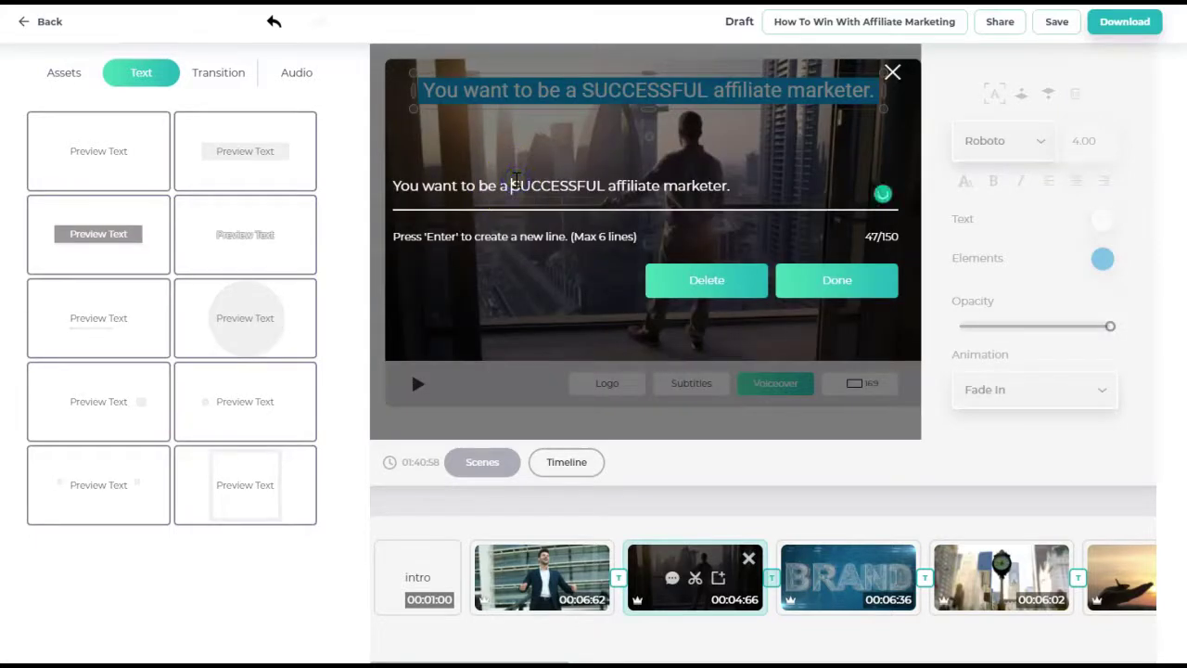
key("Return")
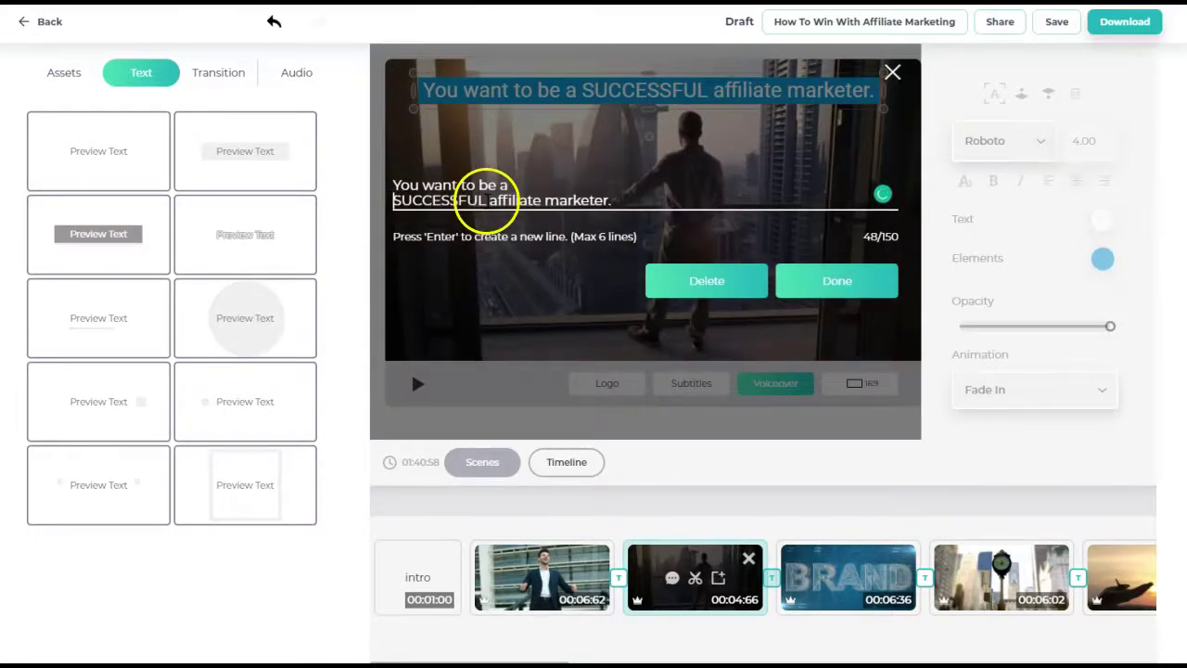
left_click(488, 201)
key("Return")
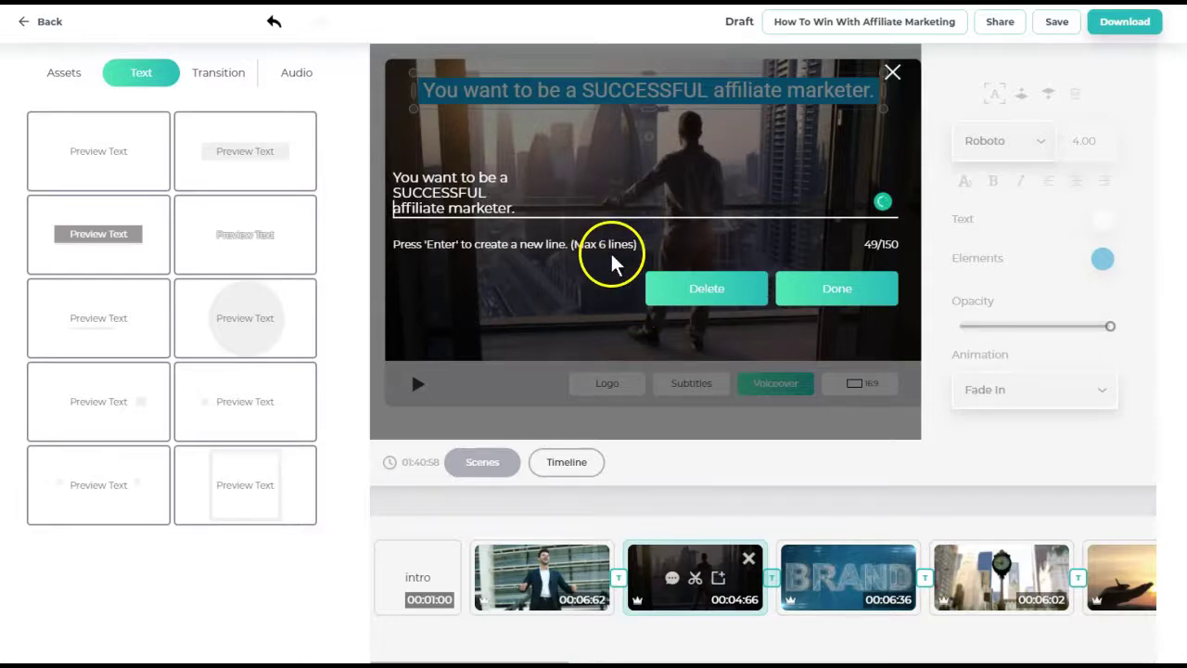
left_click(842, 298)
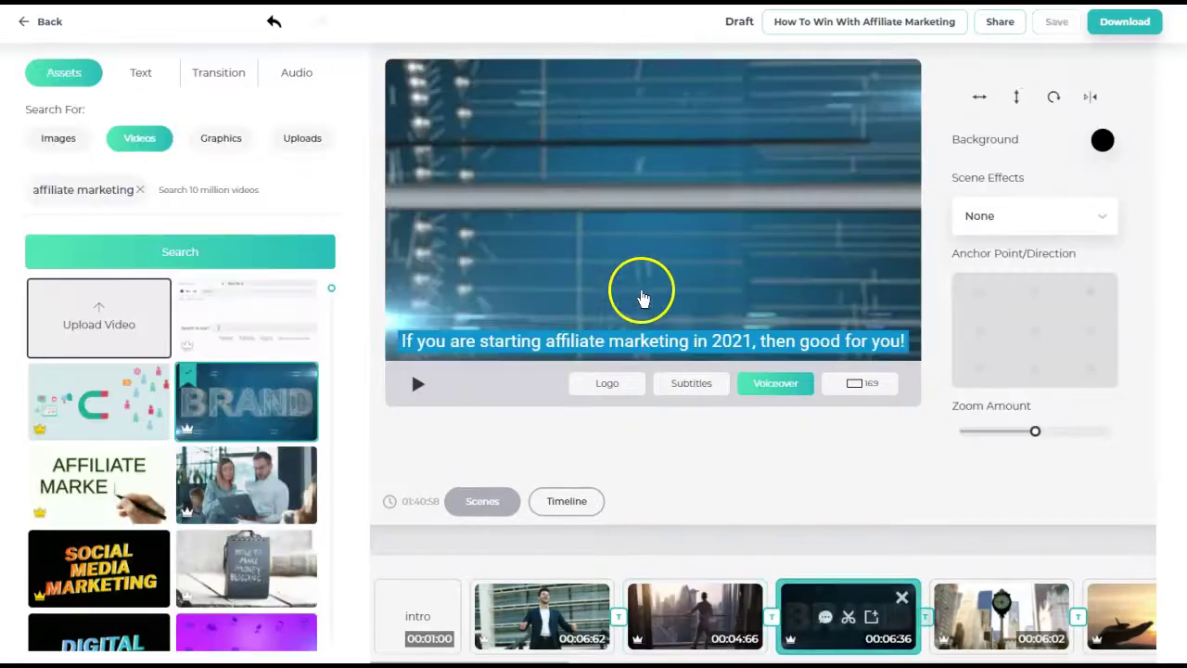
Split the third scene's caption into two lines, breaking it after "If you are starting affiliate marketing in 2021,"
left_click(678, 343)
left_click(676, 341)
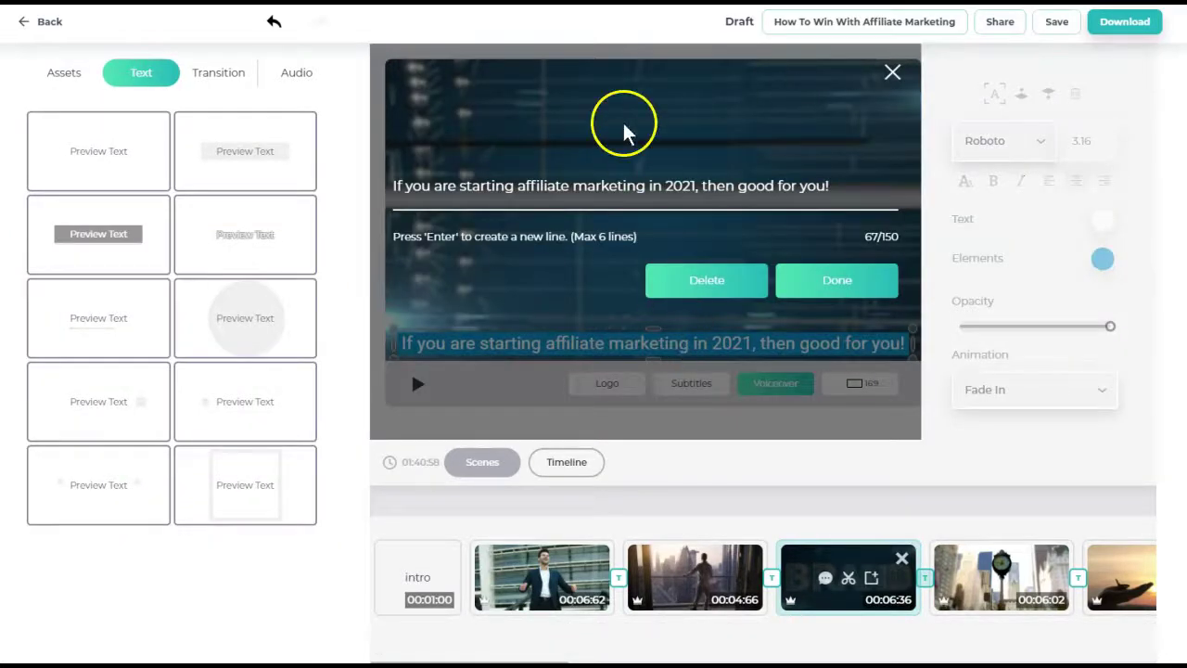
left_click(849, 281)
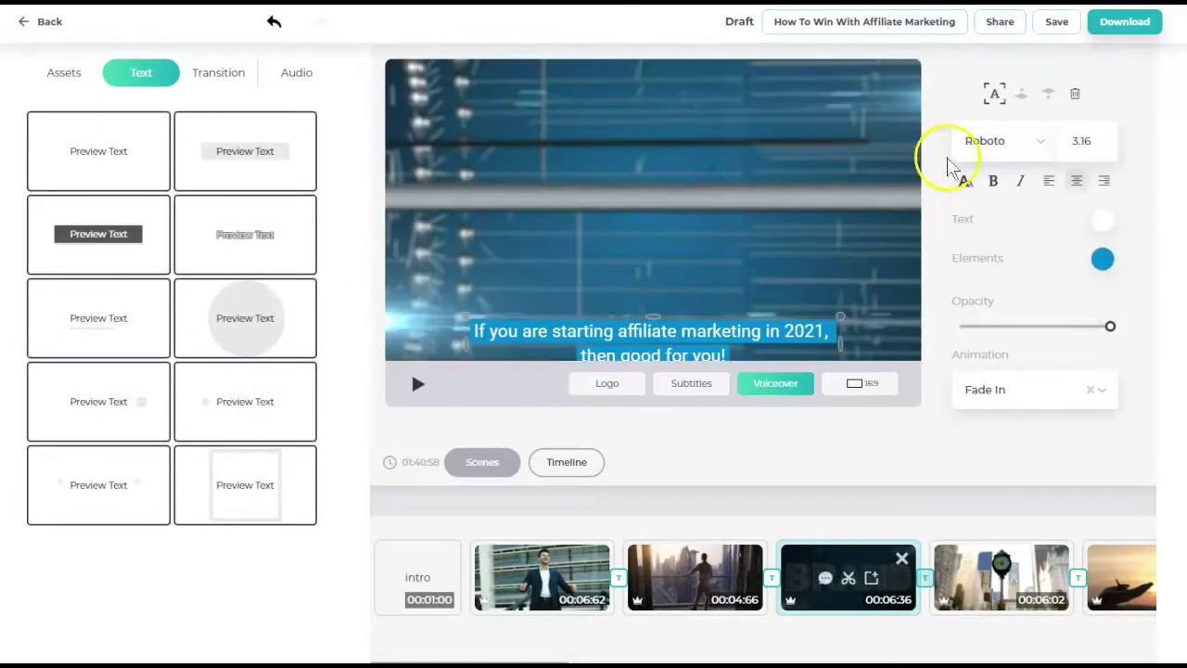
Set the third scene's caption to Rubik at size 4 and move it up towards the middle of the frame
left_click(1016, 140)
left_click(1014, 265)
left_click(1112, 137)
left_click(1111, 137)
left_click(1111, 137)
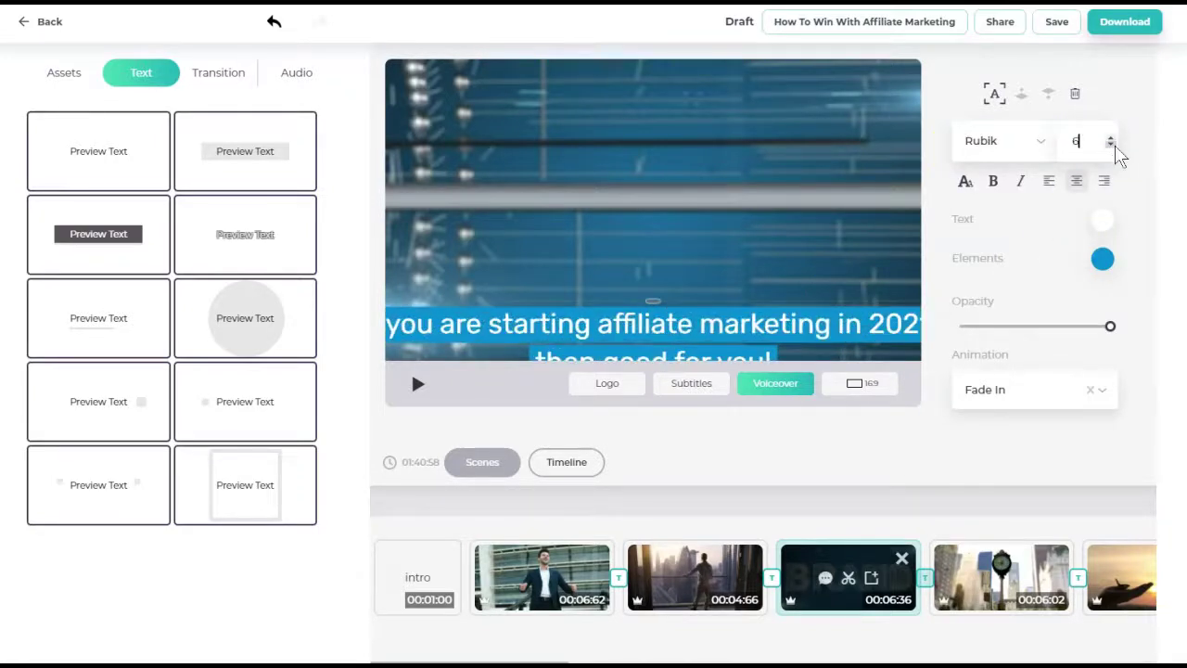
left_click(1111, 145)
left_click(1111, 145)
left_click(697, 331)
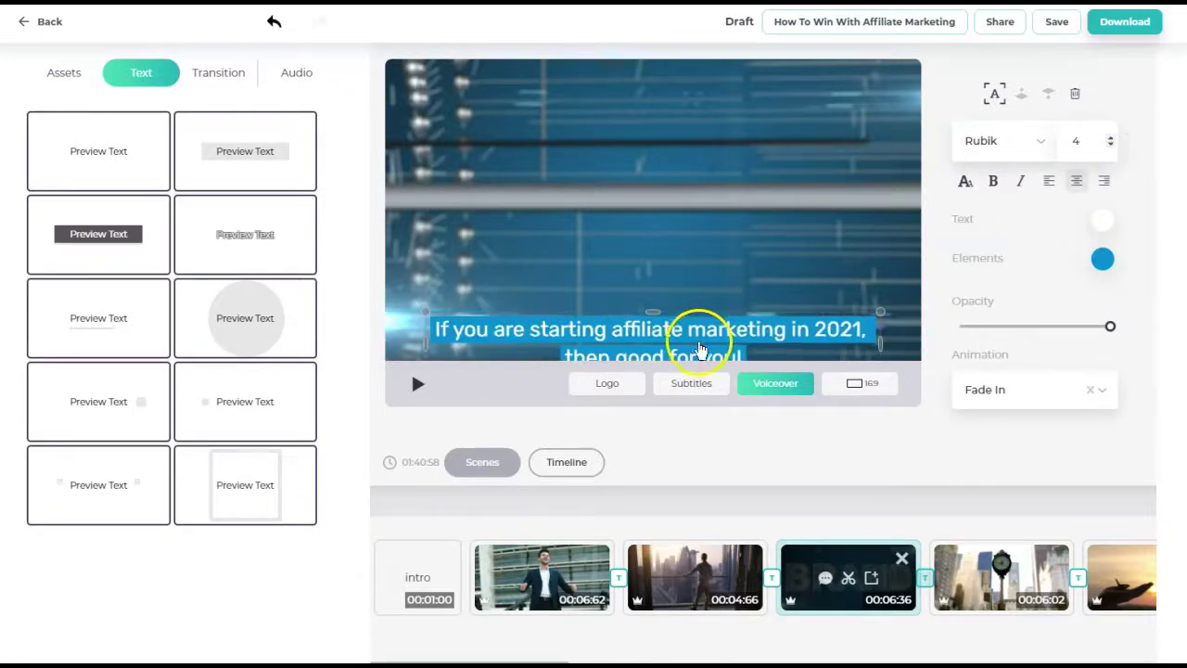
left_click(723, 100)
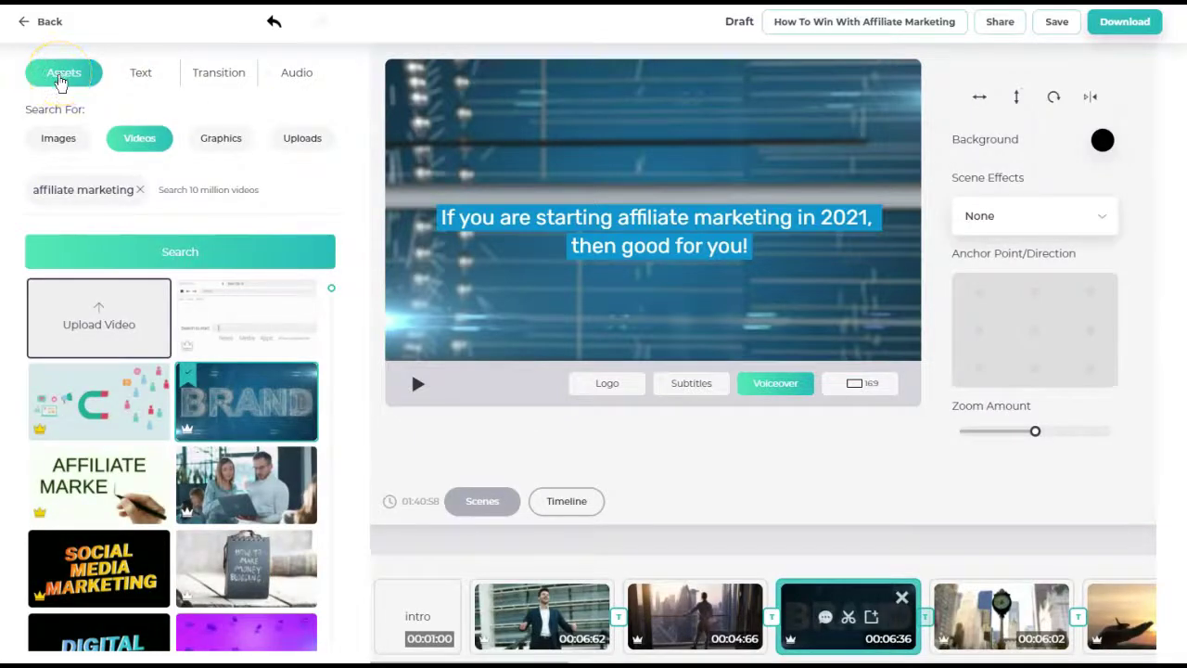
Search the stock videos for "good", put the team-meeting clip in the third scene and move its caption to the top of the frame
left_click(140, 189)
type("good")
left_click(197, 251)
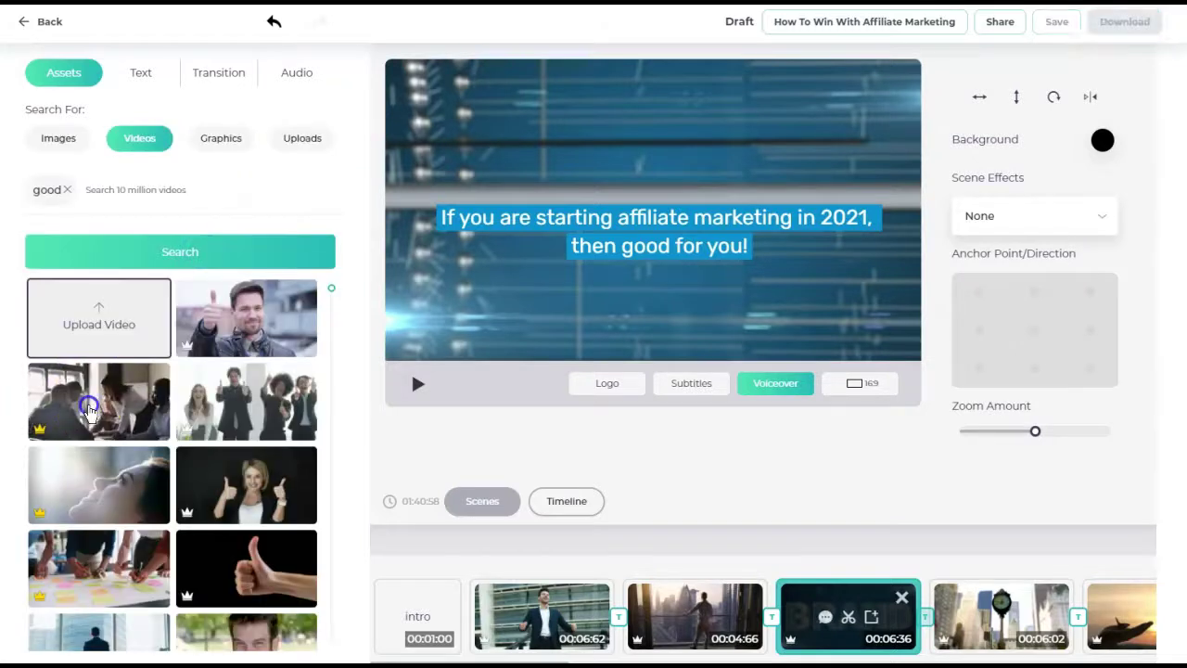
left_click(89, 408)
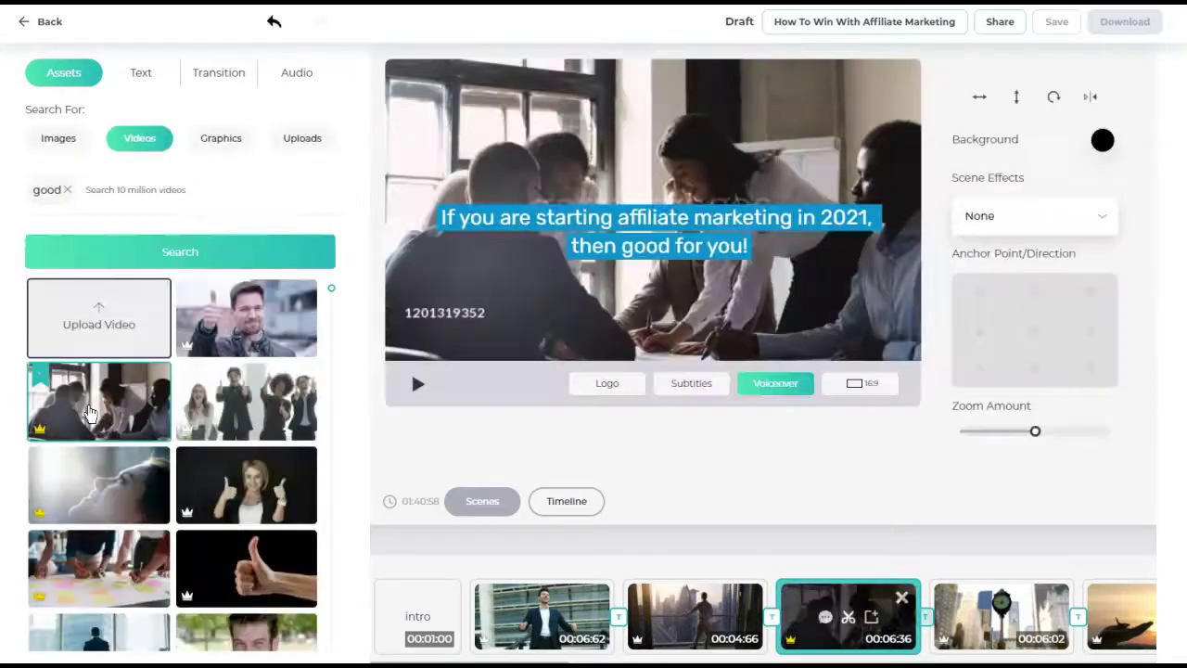
left_click_drag(666, 219, 671, 87)
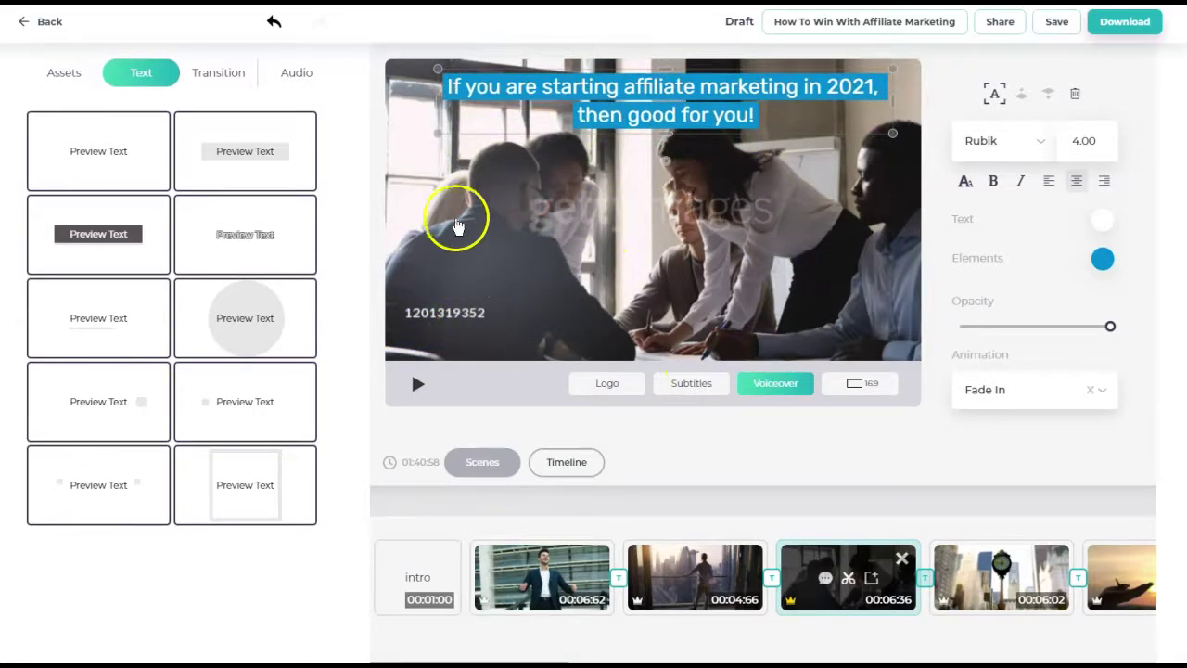
Replace the third scene's clip with the four colleagues giving thumbs up, move its caption to the lower part of the frame and select the fourth scene
left_click(64, 72)
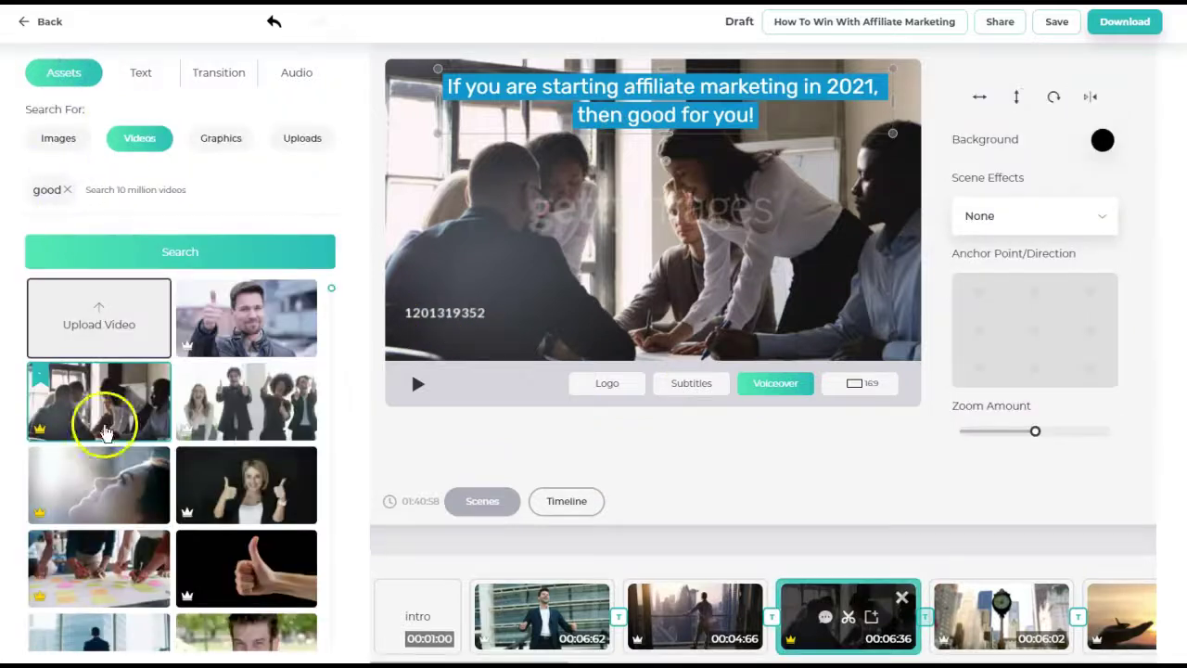
left_click(272, 409)
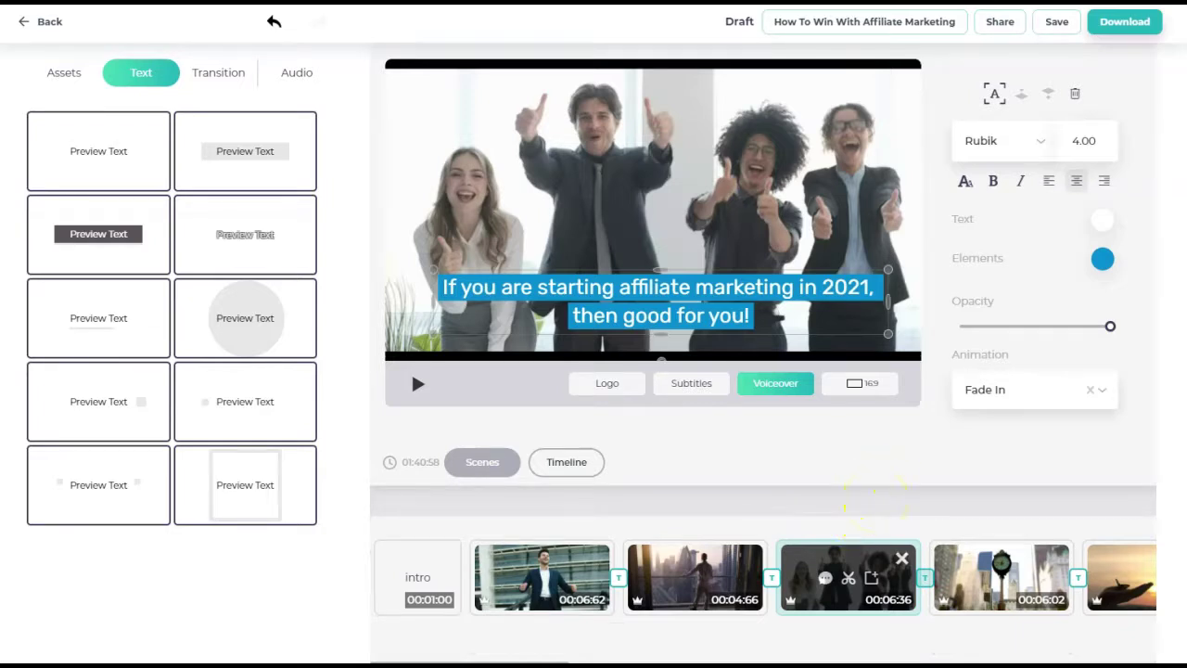
left_click(1003, 570)
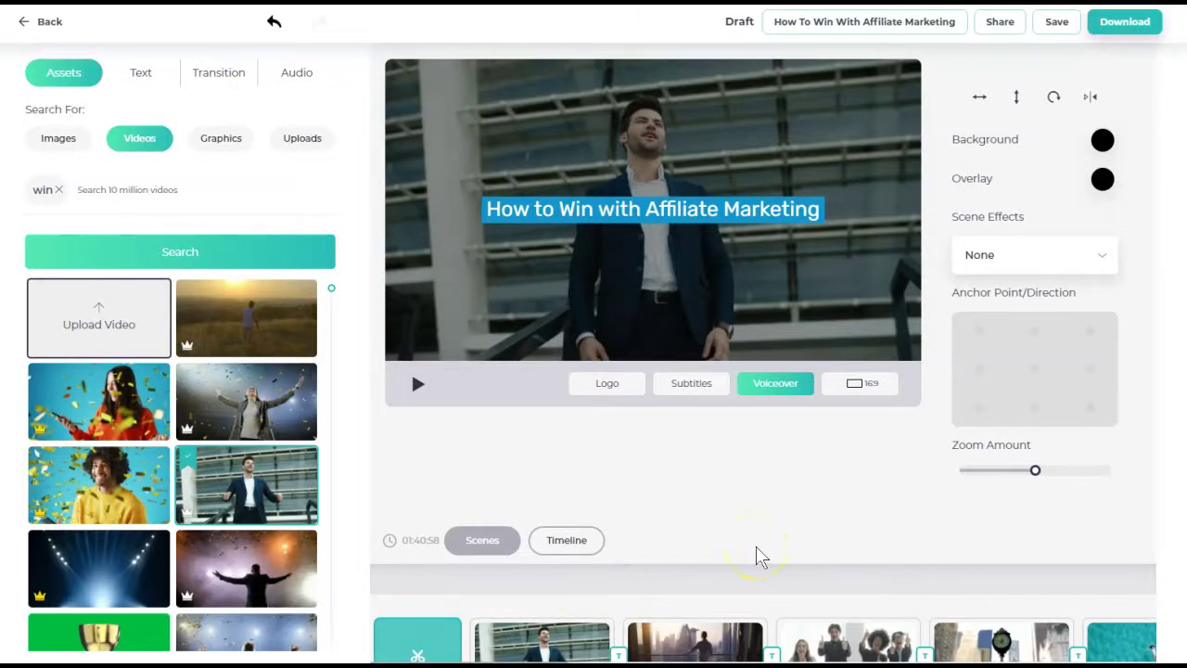
Download the How to Win with Affiliate Marketing video and confirm the premium assets quota notice
left_click(1135, 26)
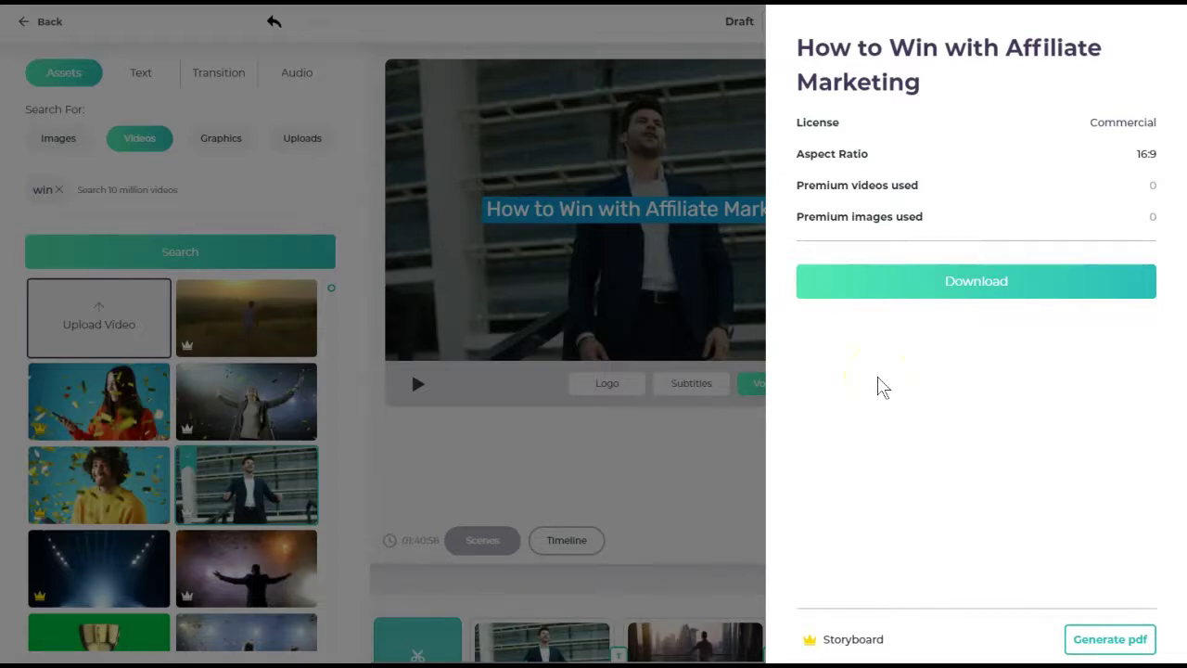
left_click(995, 281)
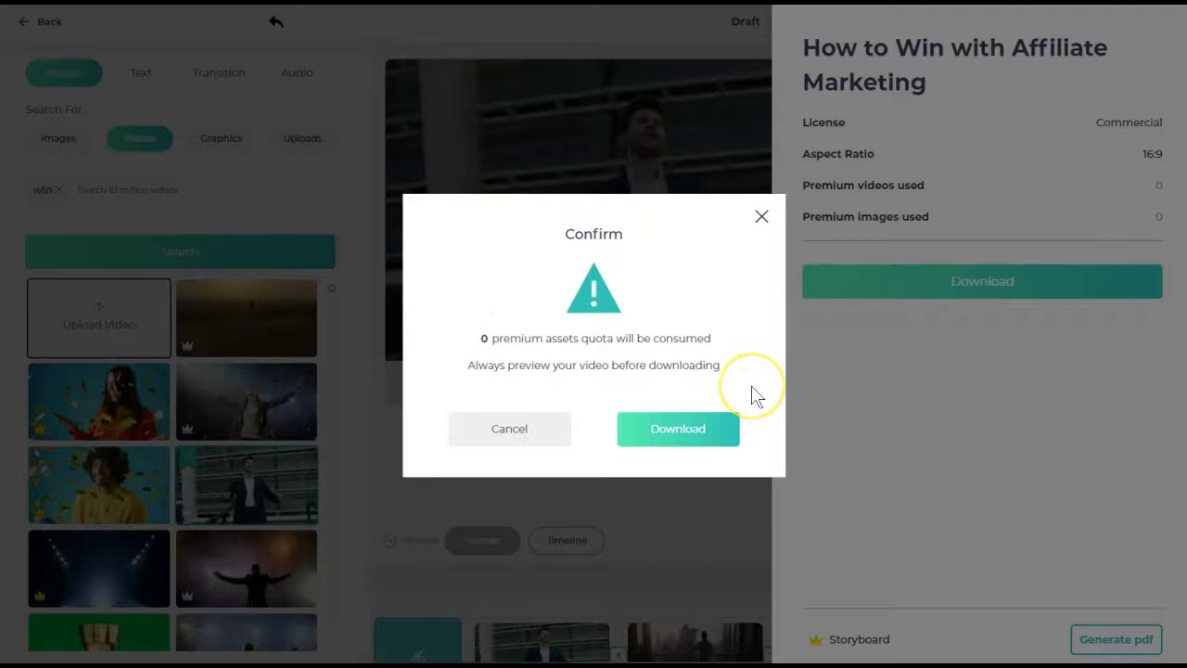
left_click(683, 432)
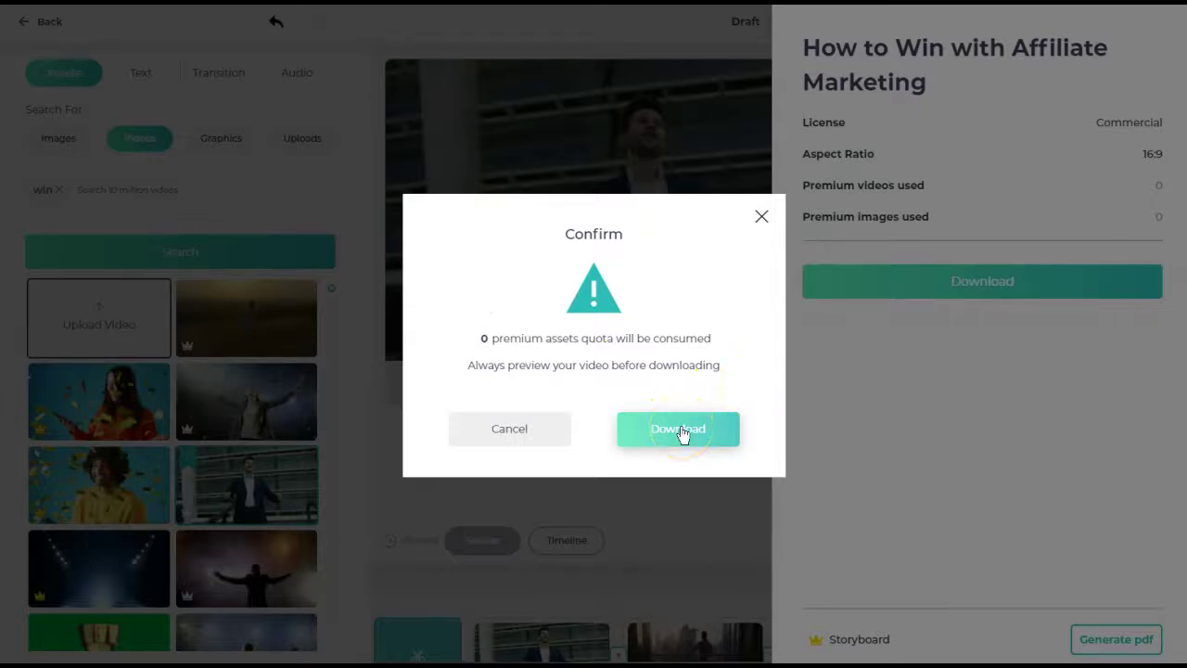